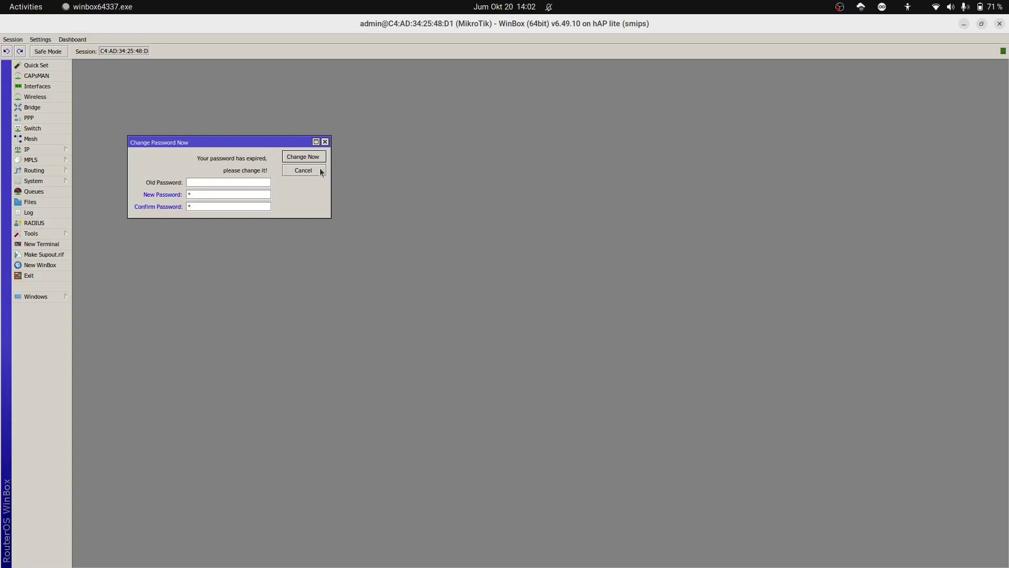
Step: Submit the new password to replace the expired one and clear the prompt
click(324, 160)
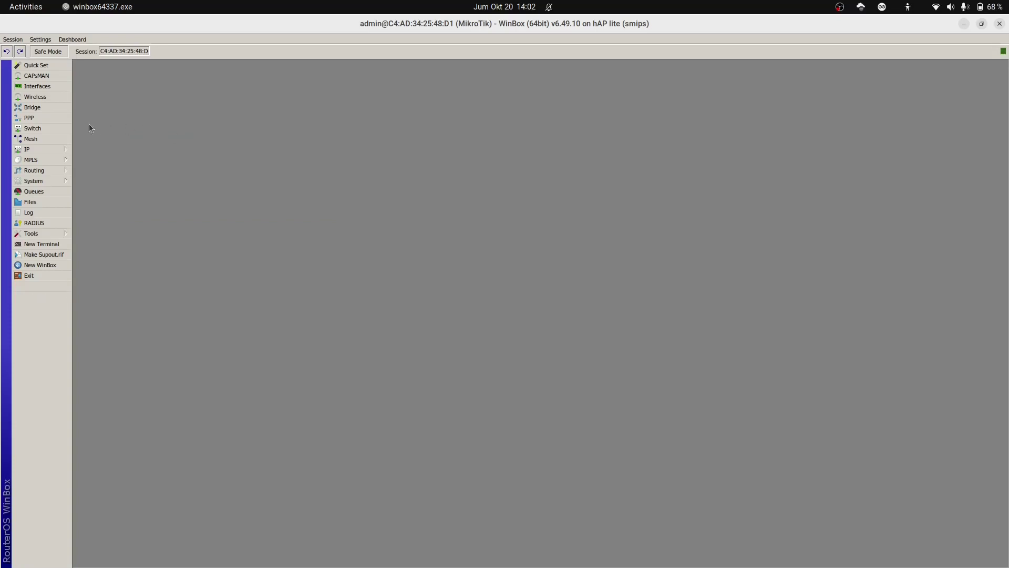
Step: Add IP address 10.10.100.2/30 on ether1 in the Address List and apply it
click(58, 149)
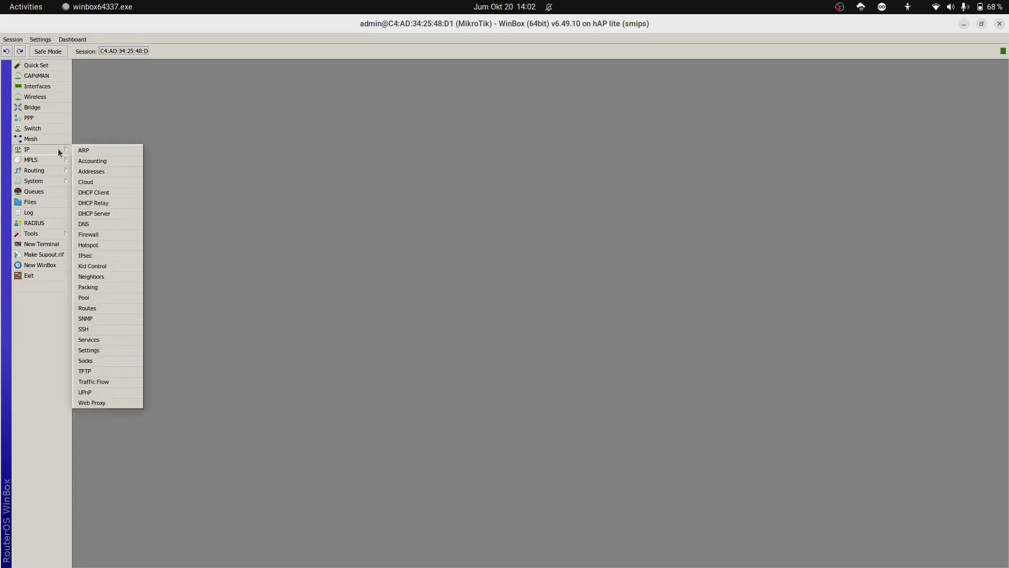
click(117, 174)
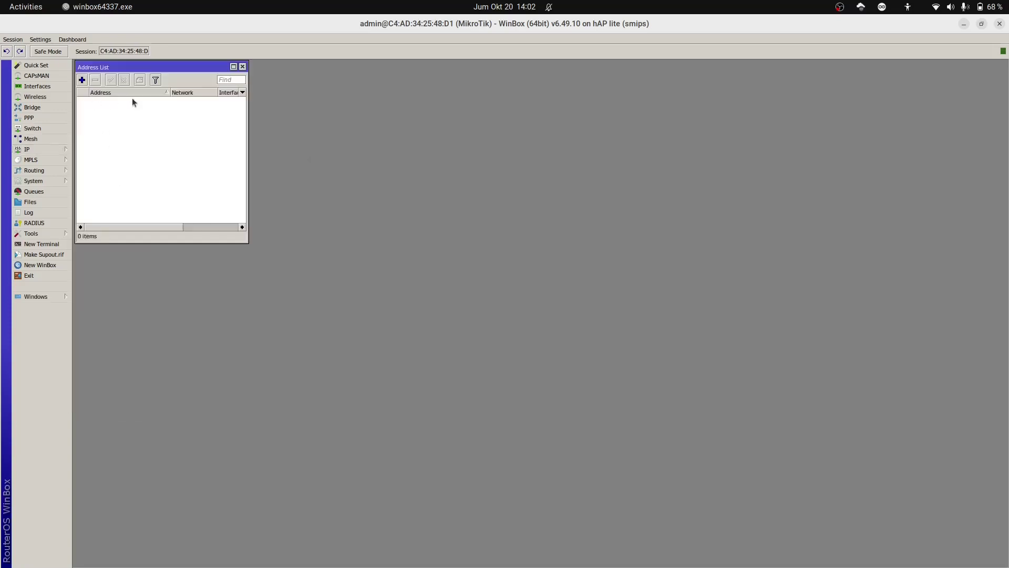
click(83, 81)
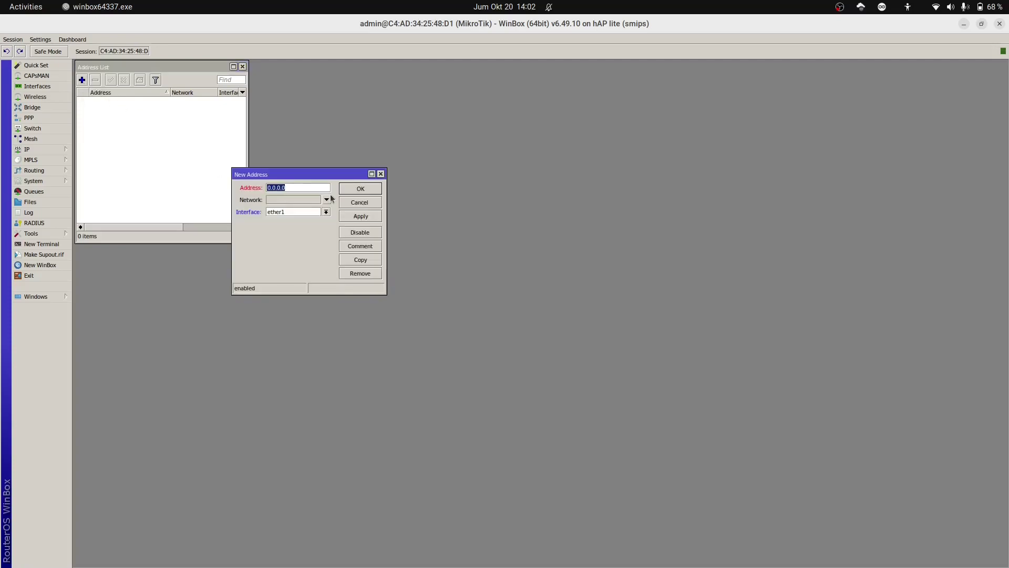
text(10.10.100.2/30)
click(361, 218)
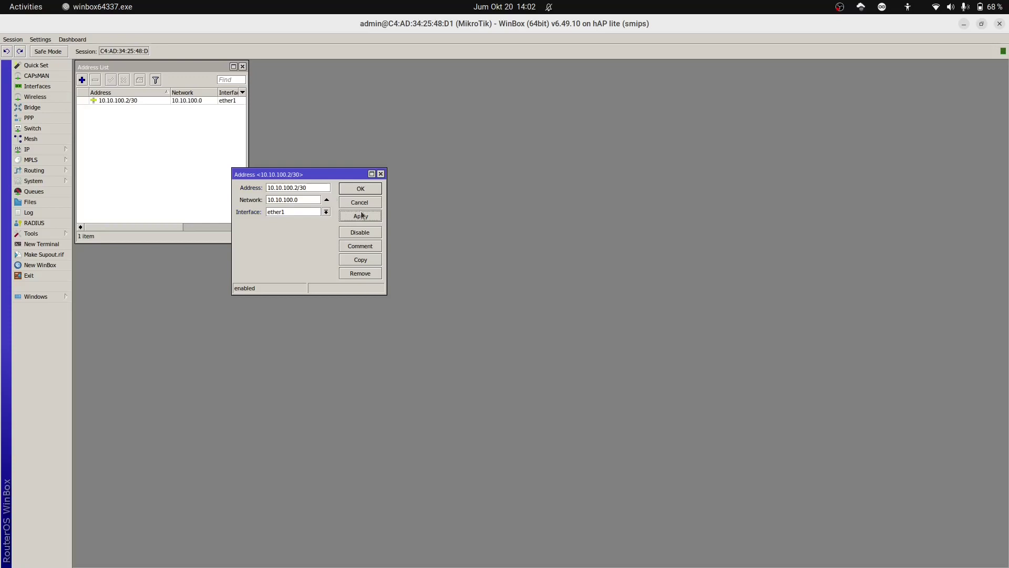
click(371, 191)
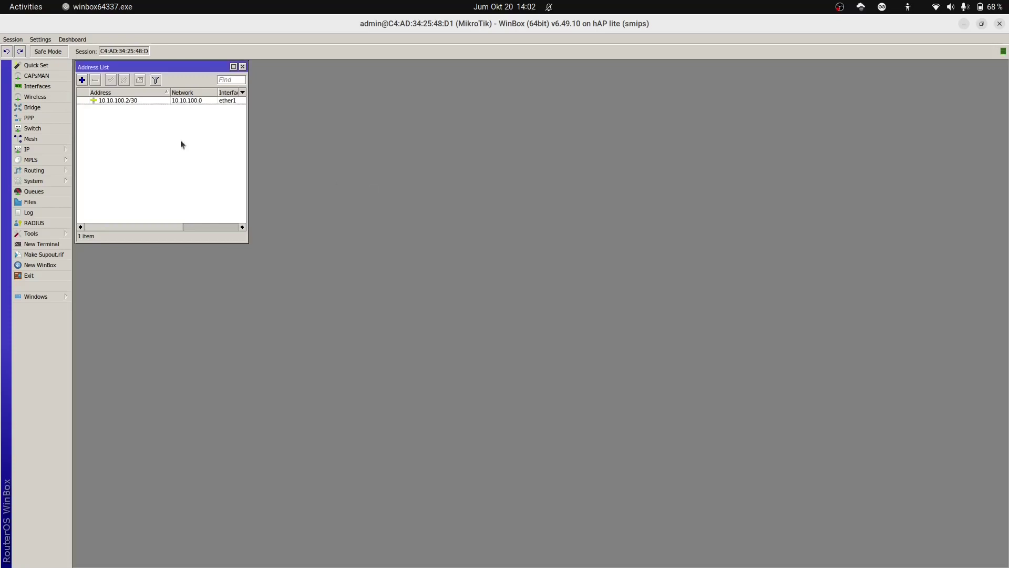
click(50, 150)
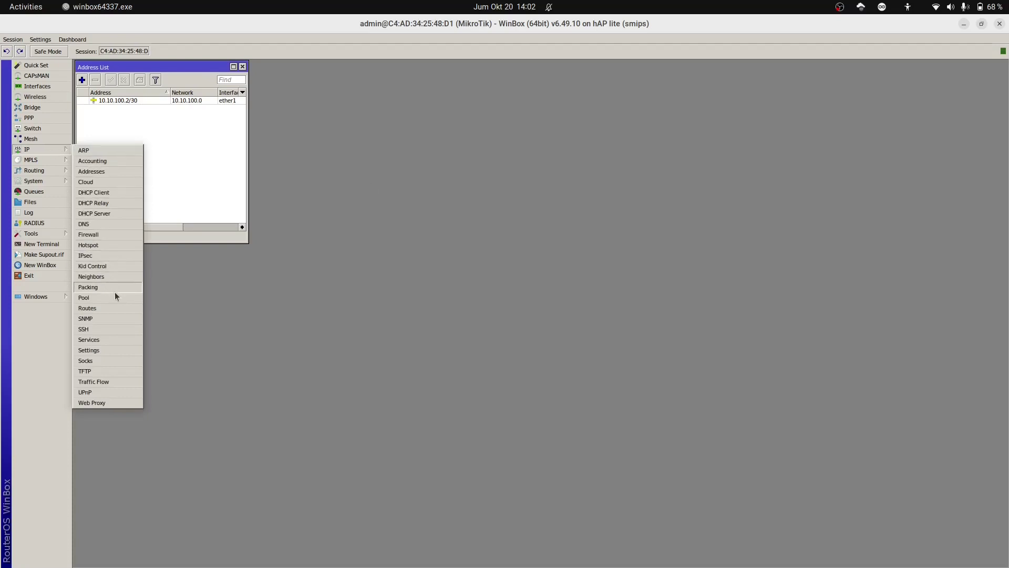
Step: Create a default route 0.0.0.0/0 with gateway 10.10.100.1 in the Route List
click(116, 308)
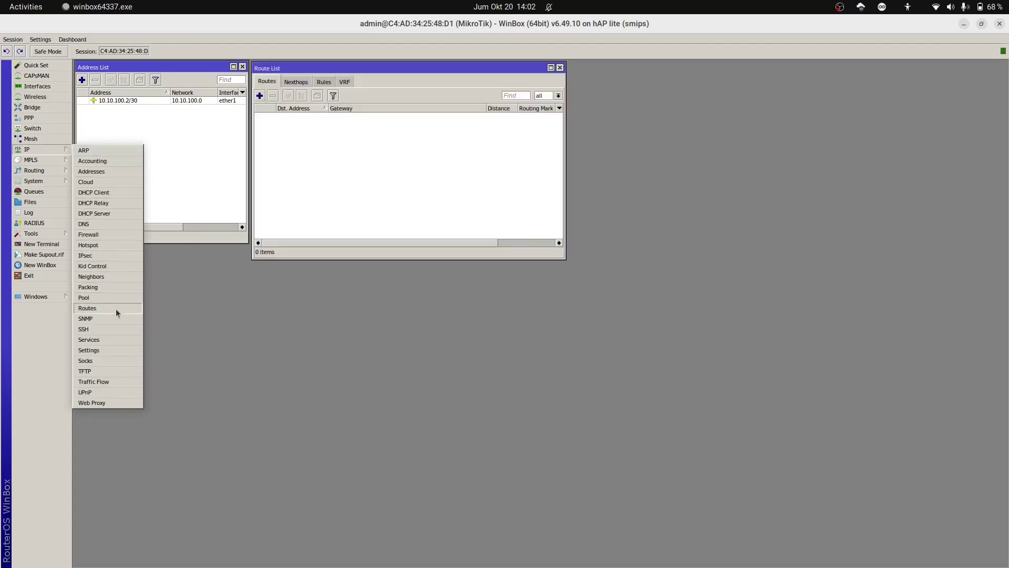
click(259, 96)
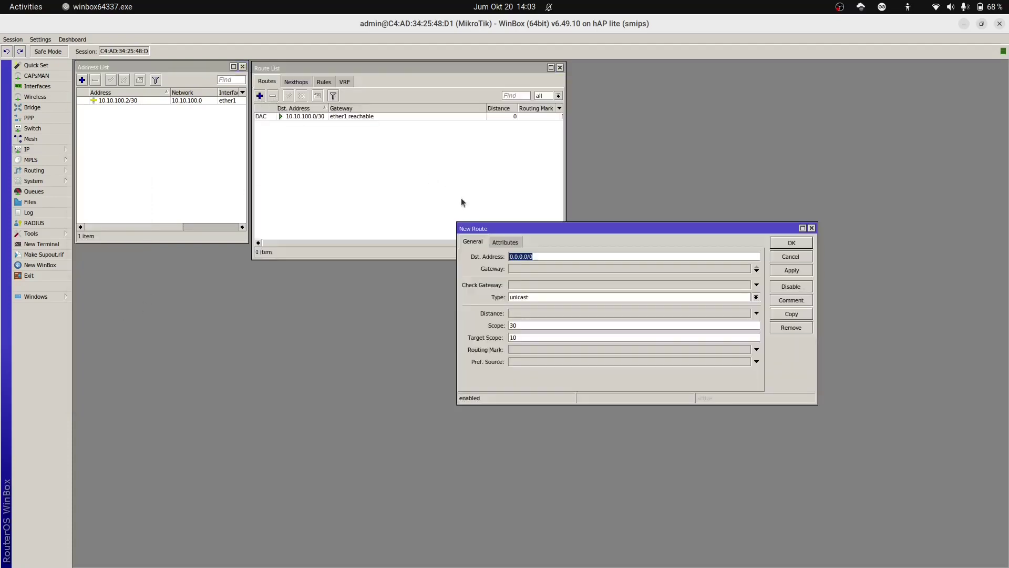
click(541, 269)
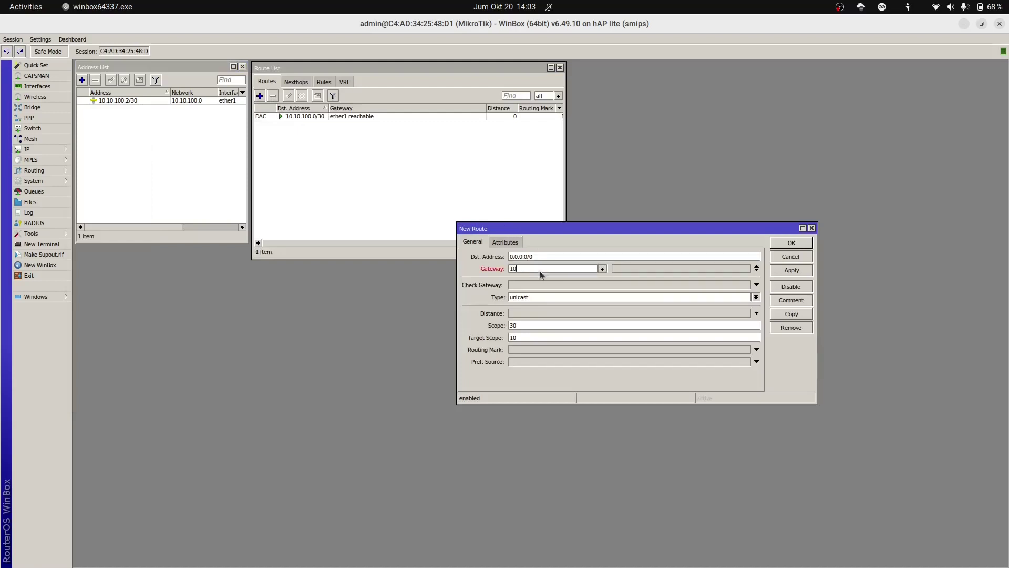
text(10.10.100.1)
click(807, 271)
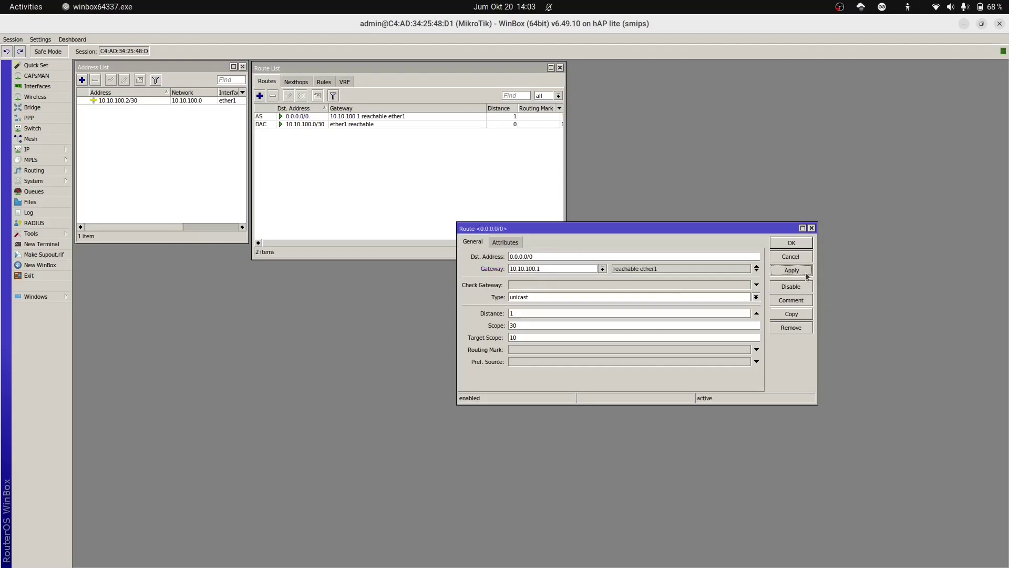
click(807, 244)
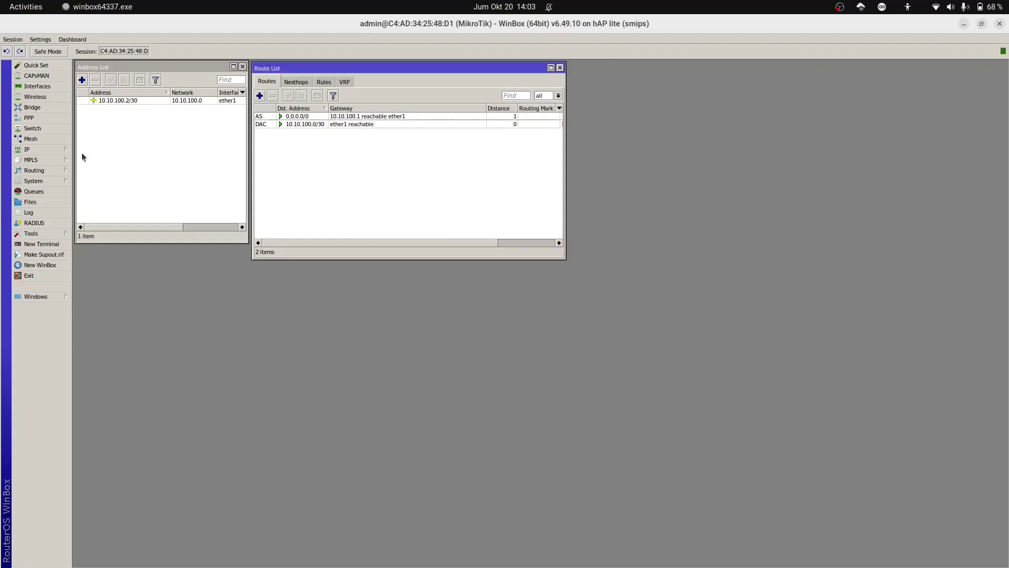
click(52, 152)
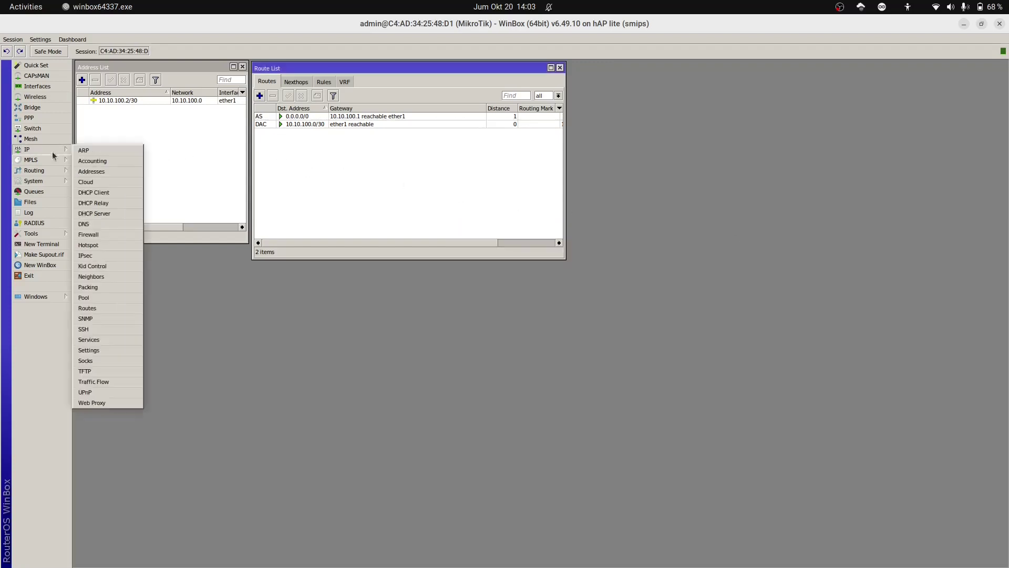
Step: Apply DNS server 10.10.100.1 with Allow Remote Requests enabled, then open a New Terminal
click(112, 223)
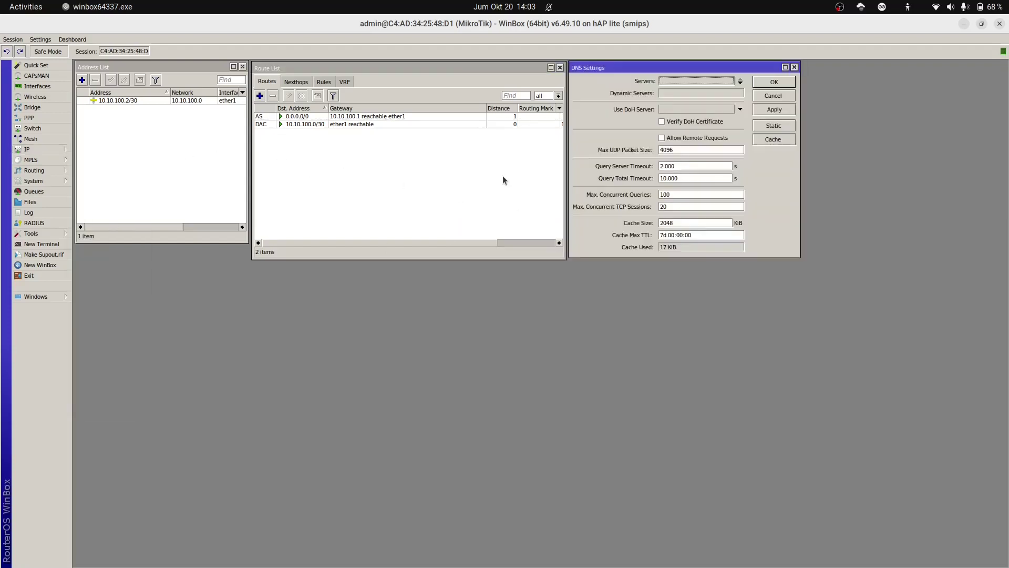
click(693, 81)
click(664, 138)
click(778, 112)
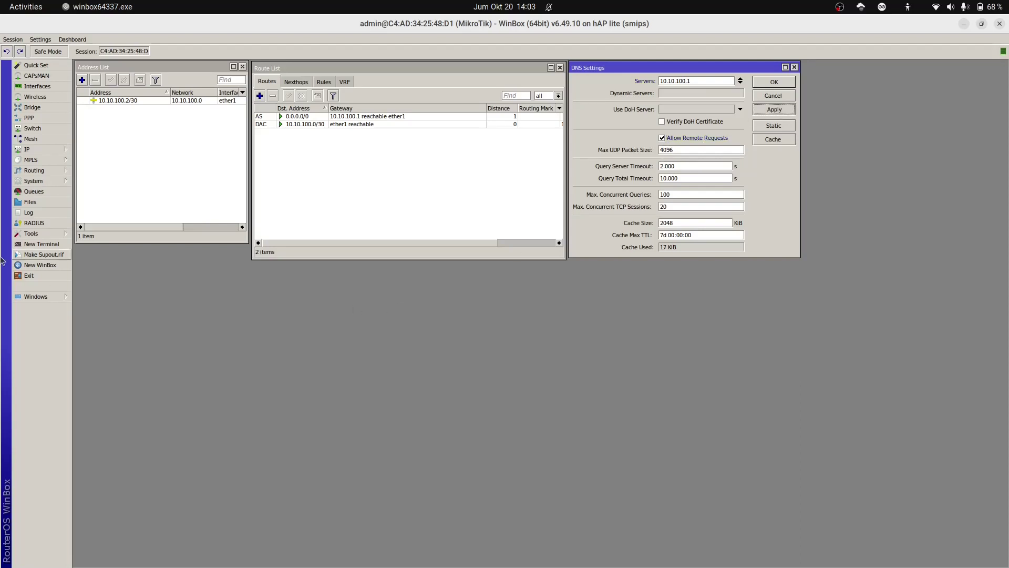
click(42, 244)
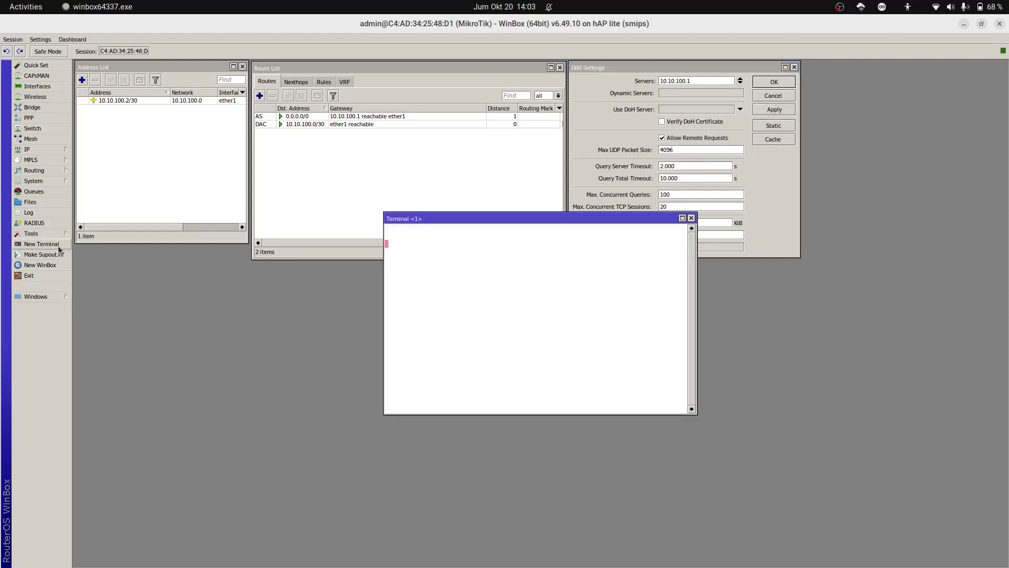
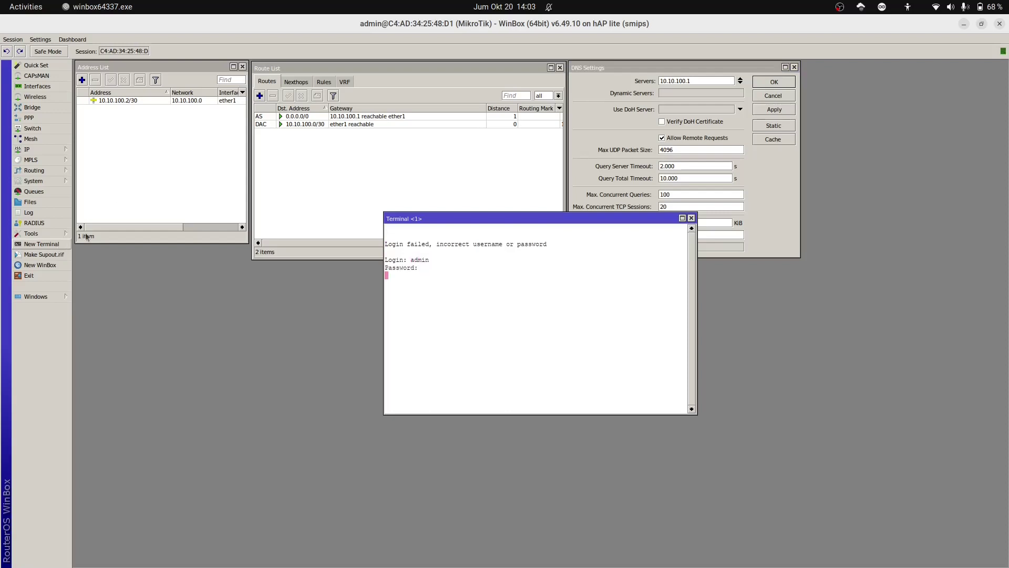
Step: Log into the router terminal and ping 8.8.8.8, stopping after three replies
key(Return)
text(ping 8.8.8.8)
key(Return)
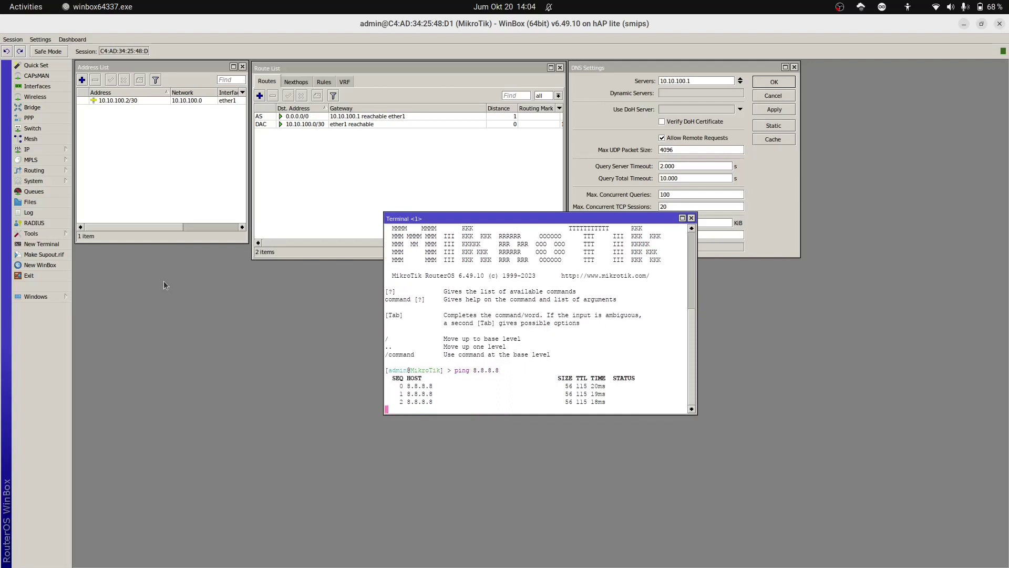
key(ctrl+c)
key(Up)
key(BackSpace)
key(BackSpace)
key(BackSpace)
key(BackSpace)
key(BackSpace)
key(BackSpace)
key(BackSpace)
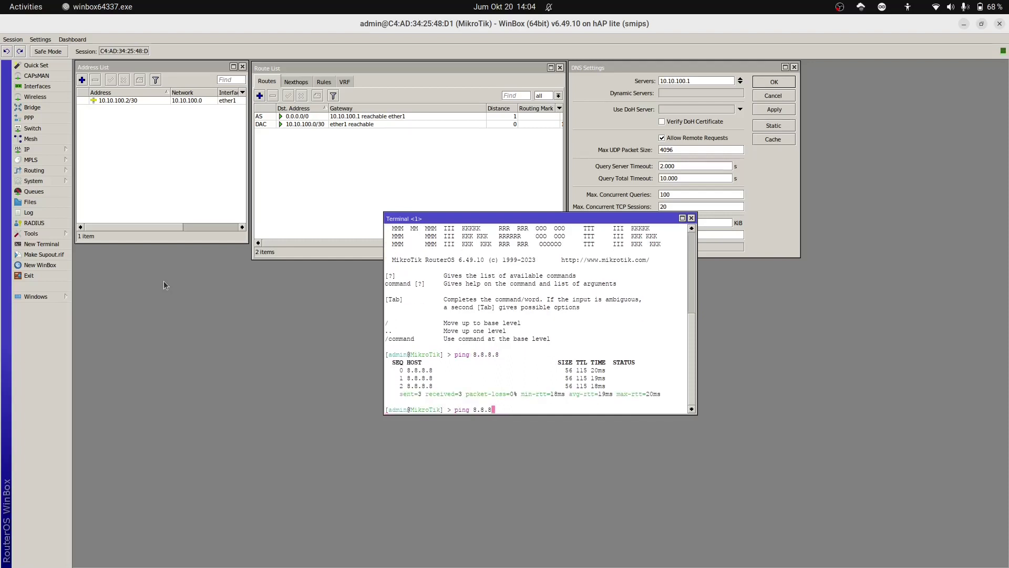
text(www.google.com)
key(Return)
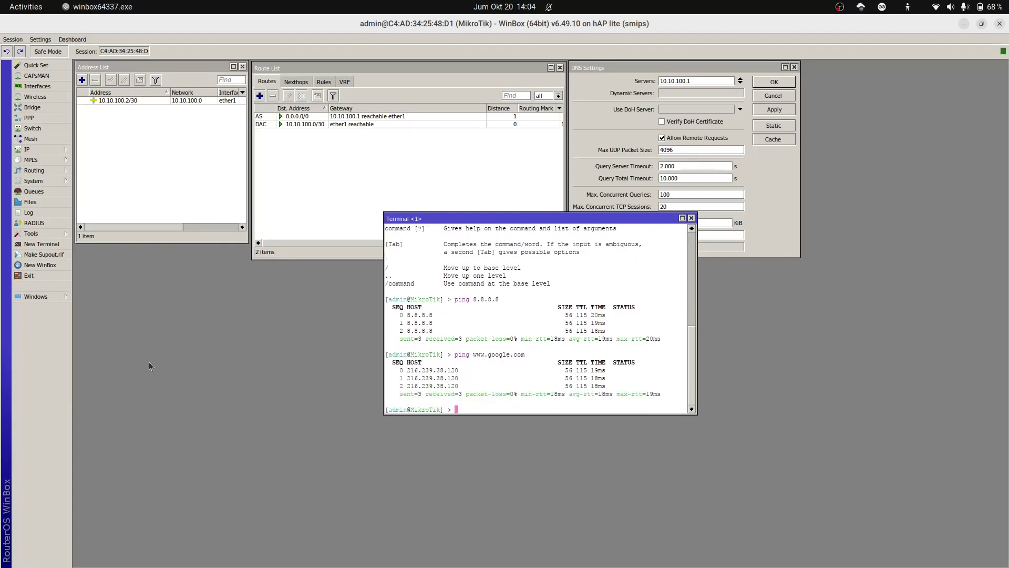
drag(573, 222, 873, 364)
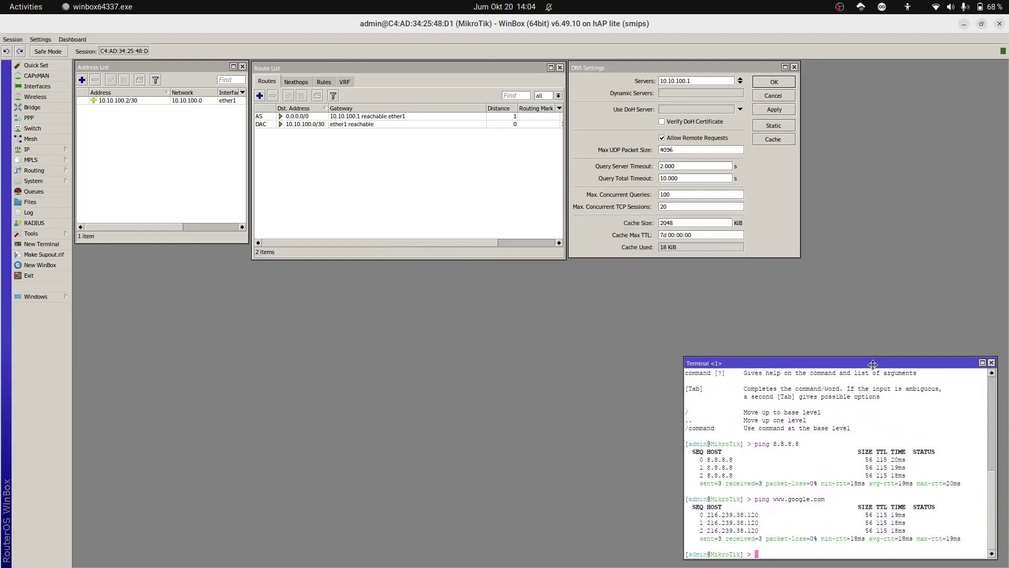
Step: Add a Firewall NAT rule: chain srcnat, out-interface ether1, action masquerade
click(57, 151)
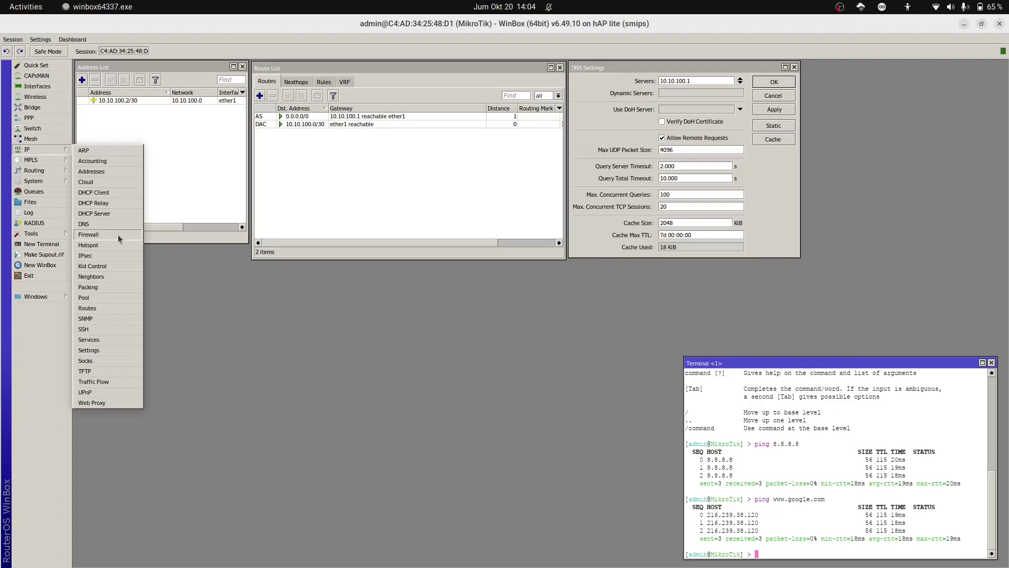
click(119, 236)
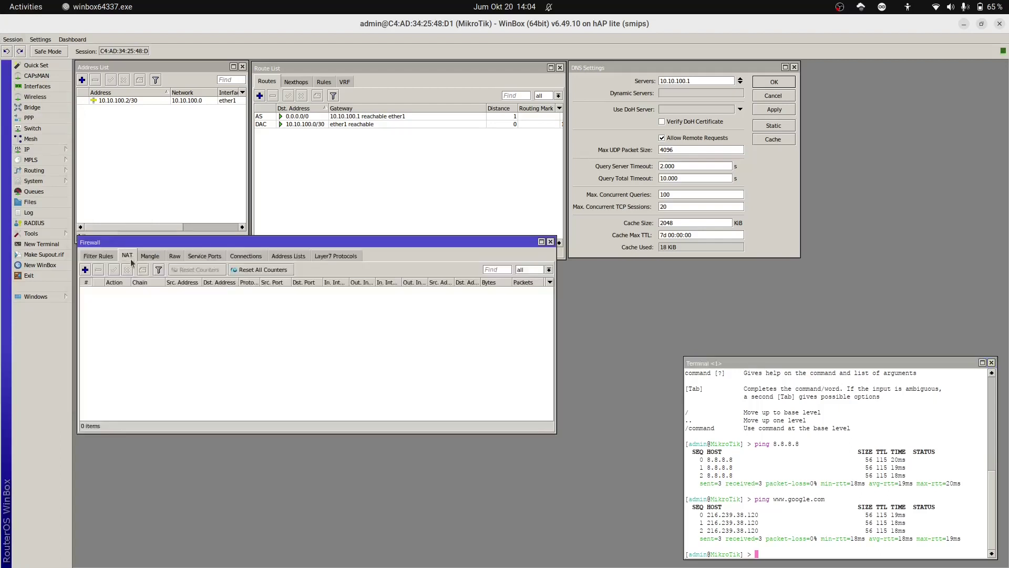
click(85, 270)
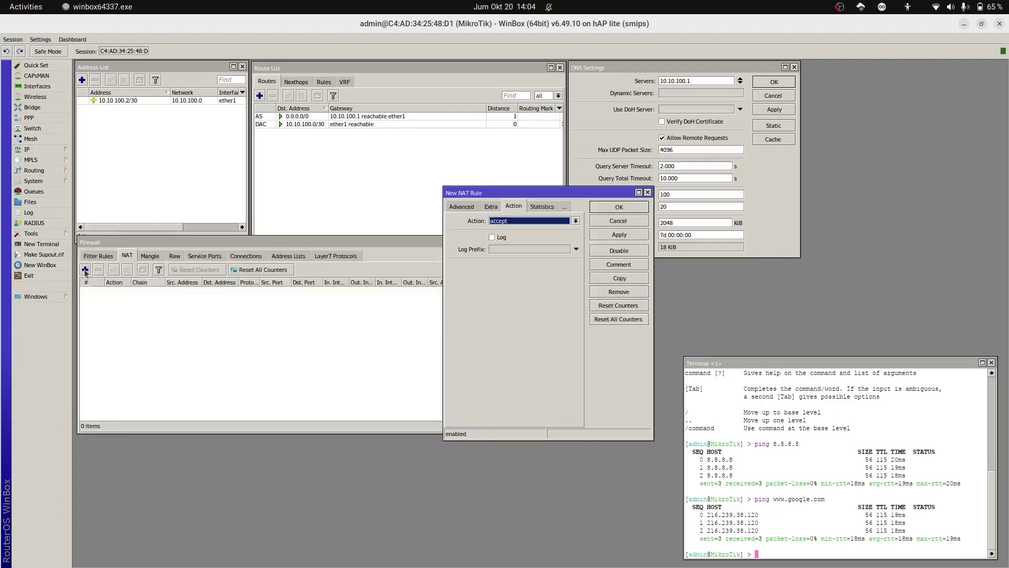
click(463, 207)
click(463, 207)
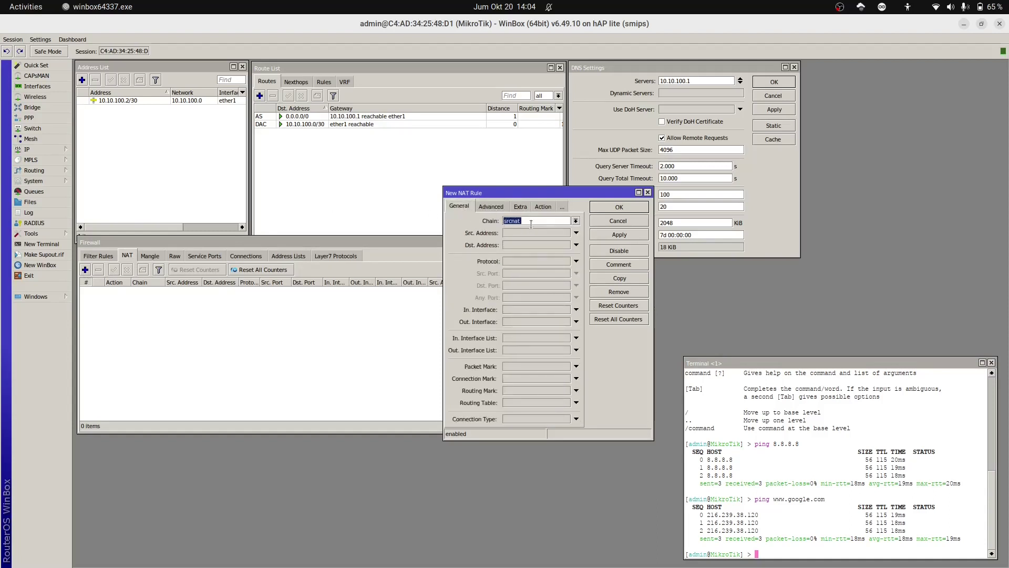
click(561, 322)
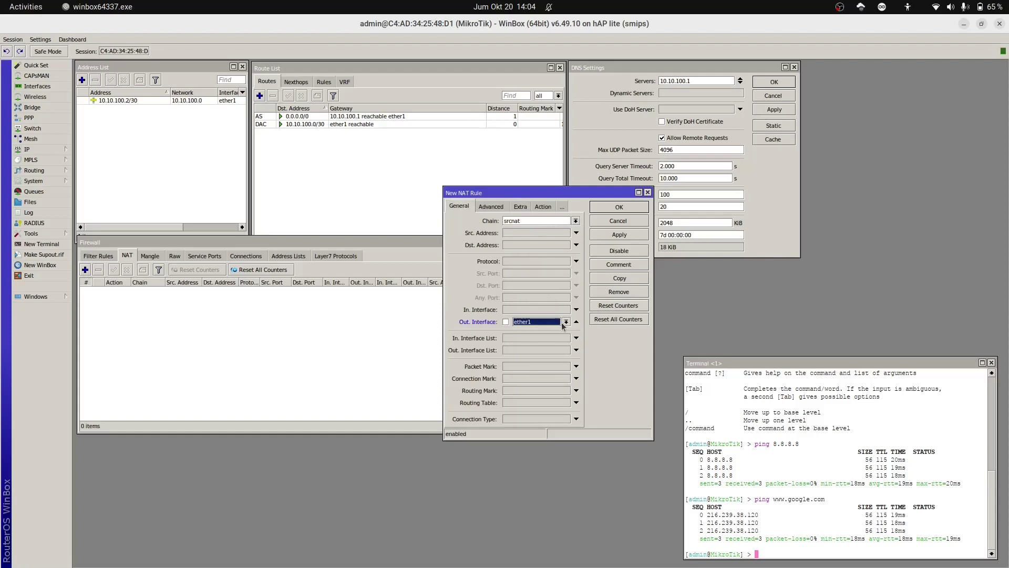
click(543, 207)
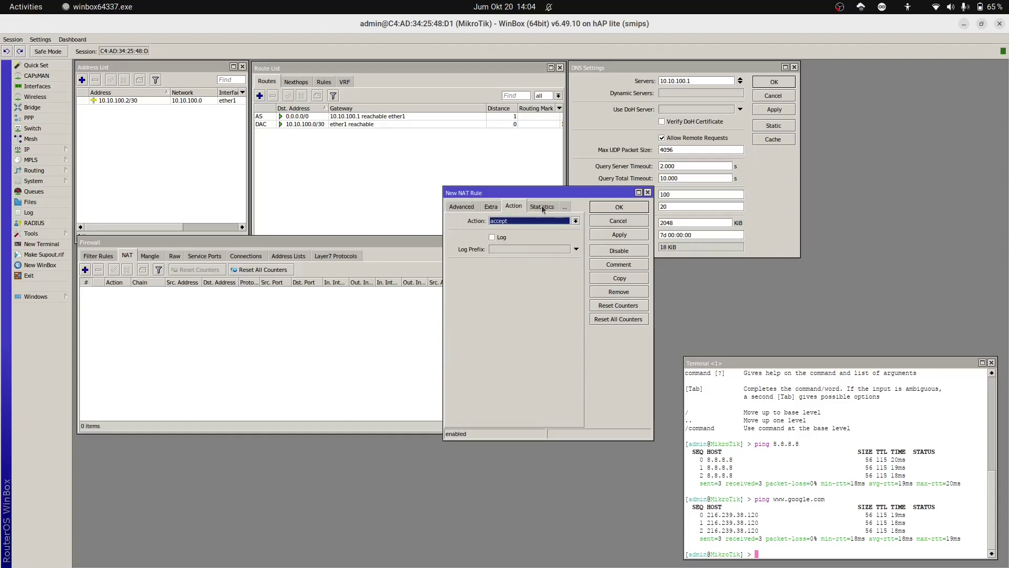
click(533, 221)
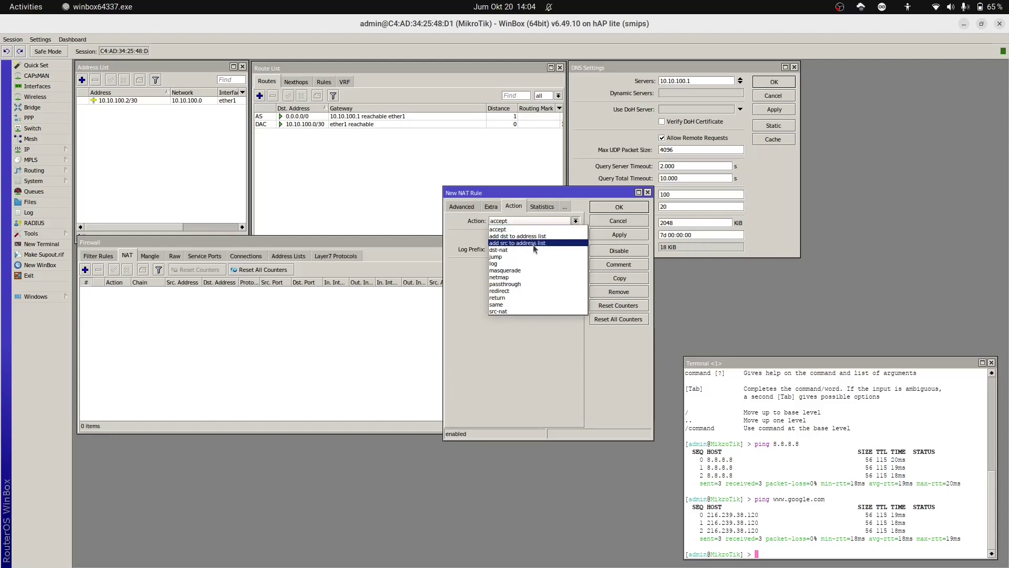
click(535, 271)
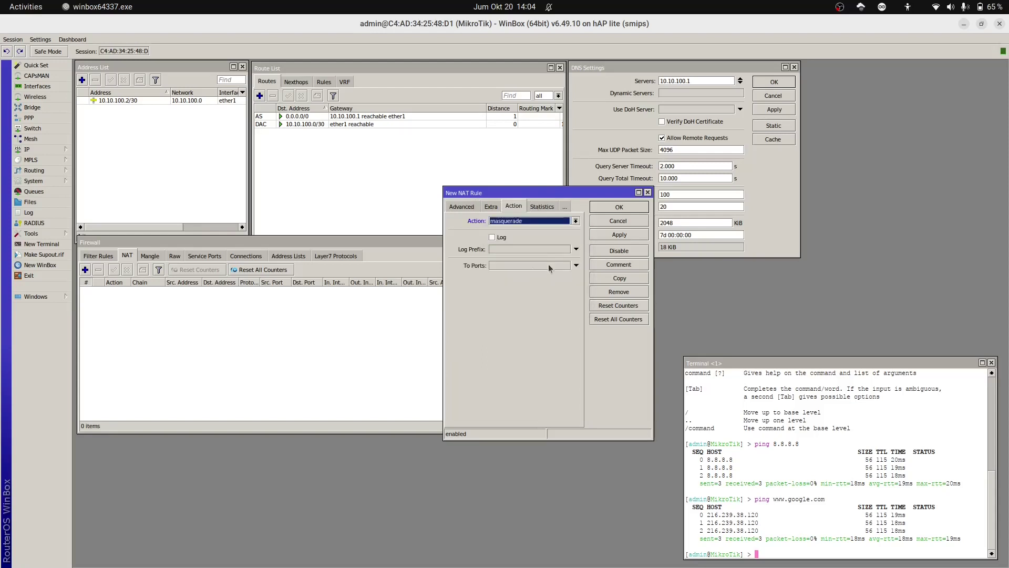
click(622, 237)
click(620, 208)
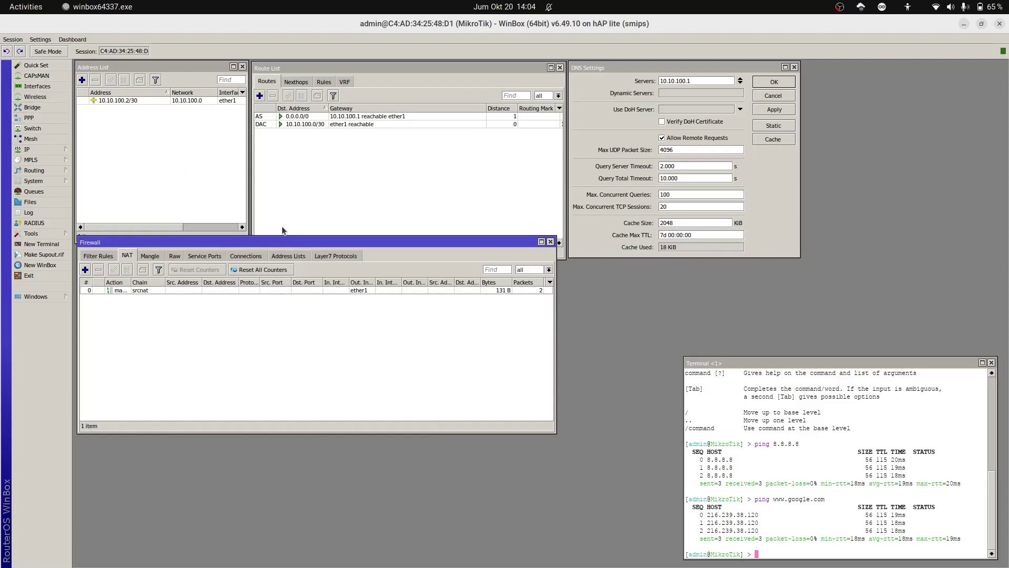
Step: Start a new VLAN interface from the Interface list and name it vlanMM
click(52, 87)
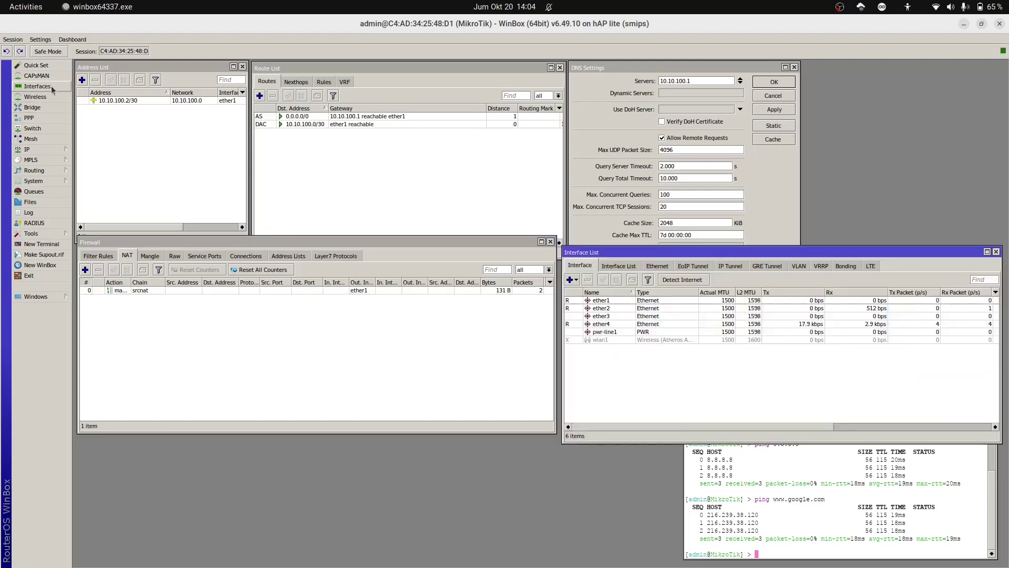
drag(582, 254, 580, 247)
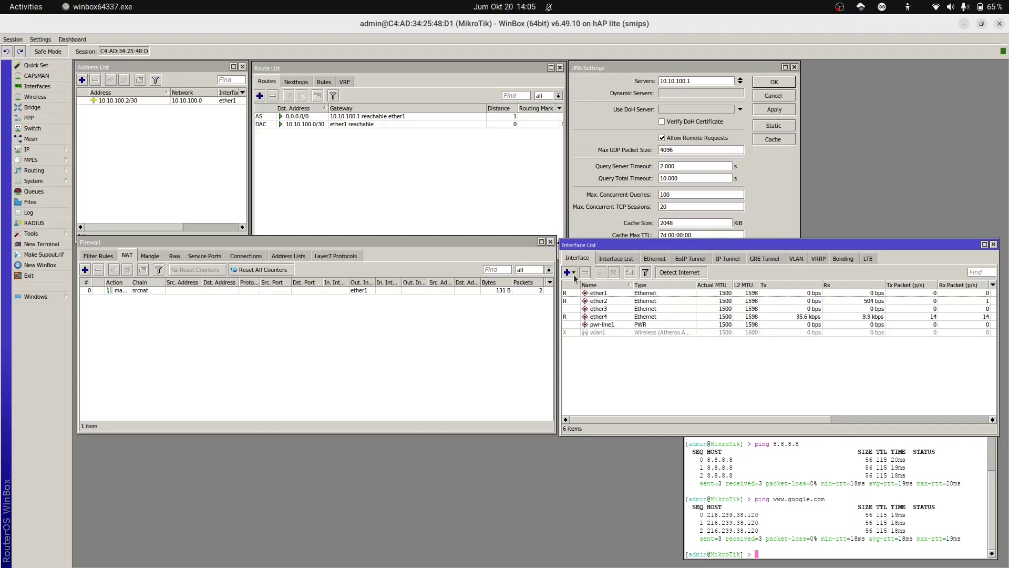
click(574, 273)
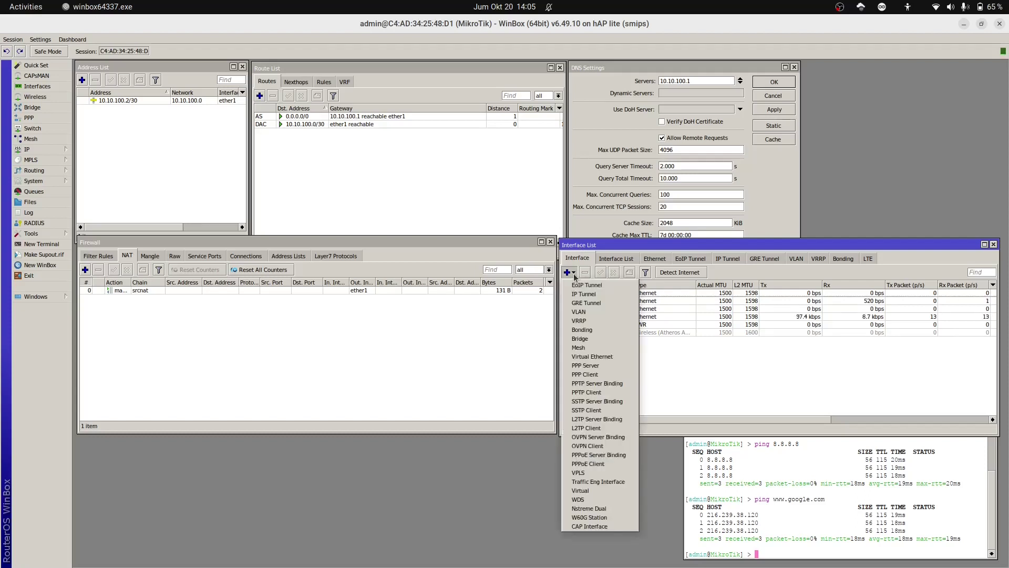
click(594, 313)
click(502, 232)
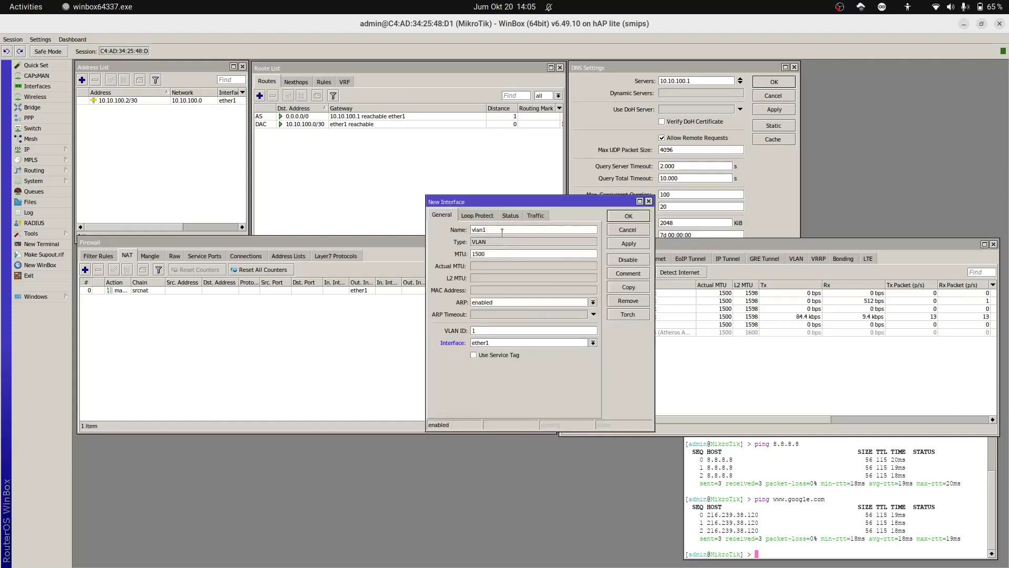
key(BackSpace)
text(MM)
Step: Give vlanMM VLAN ID 30 on parent interface ether2 and save it
click(507, 328)
key(BackSpace)
text(30)
click(593, 343)
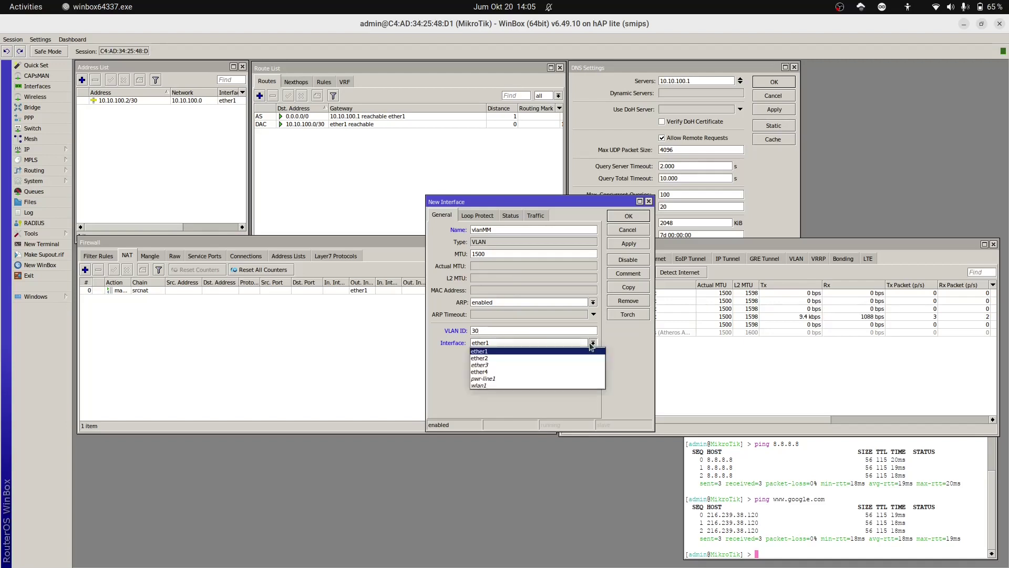
click(581, 358)
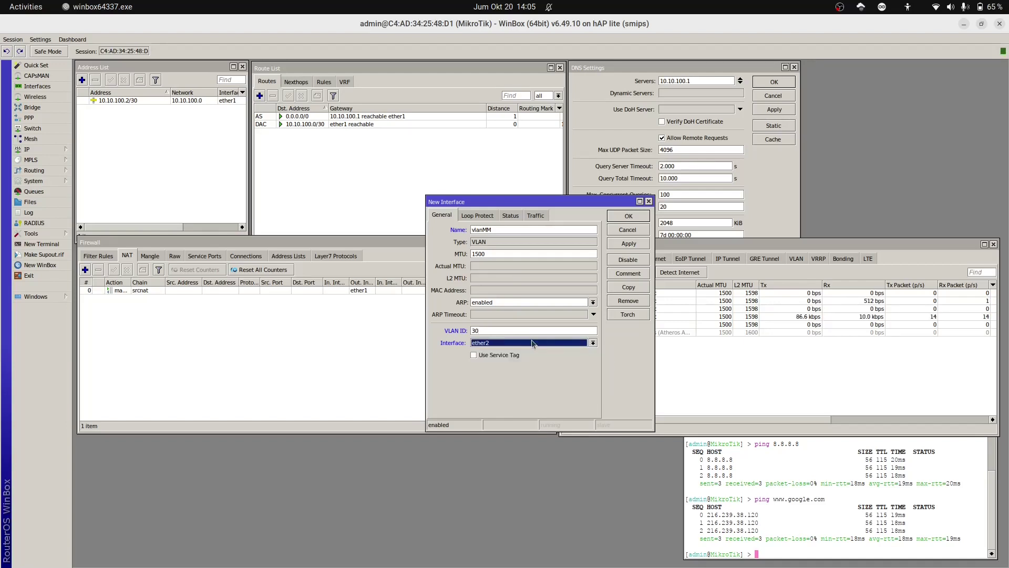
click(628, 244)
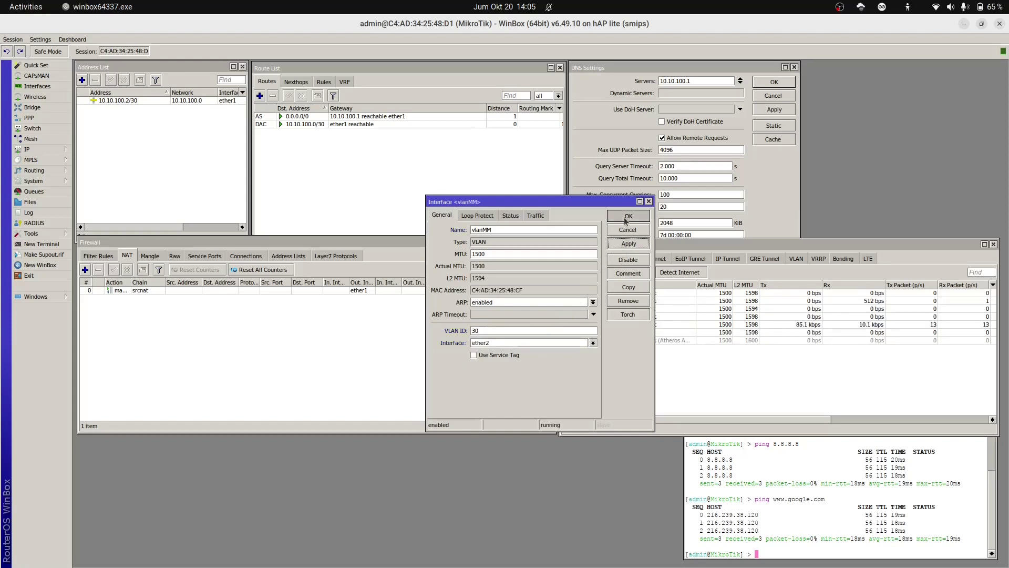
click(627, 218)
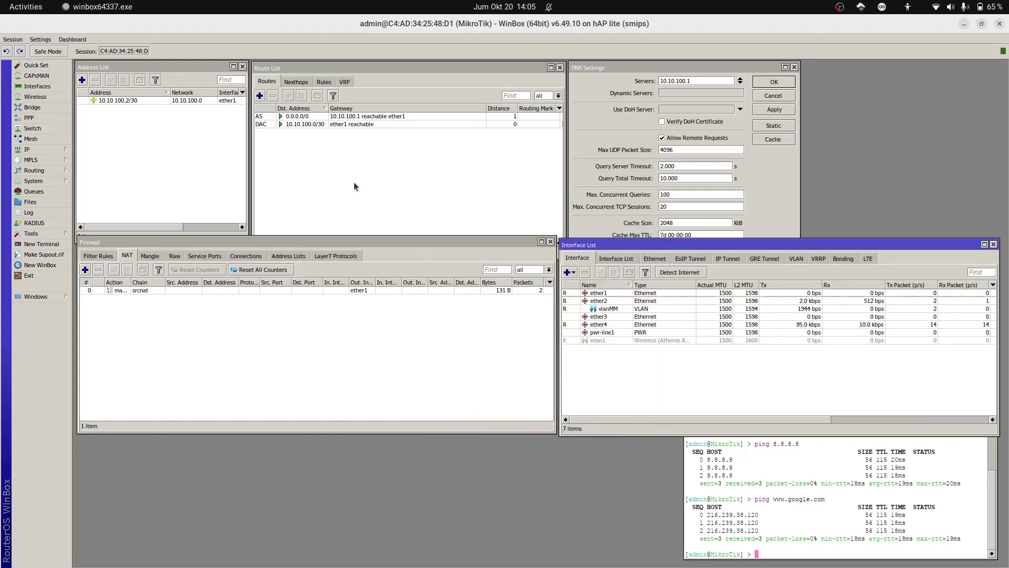
Step: Create VLAN interface vlanTKJ with VLAN ID 40 on ether2
click(569, 273)
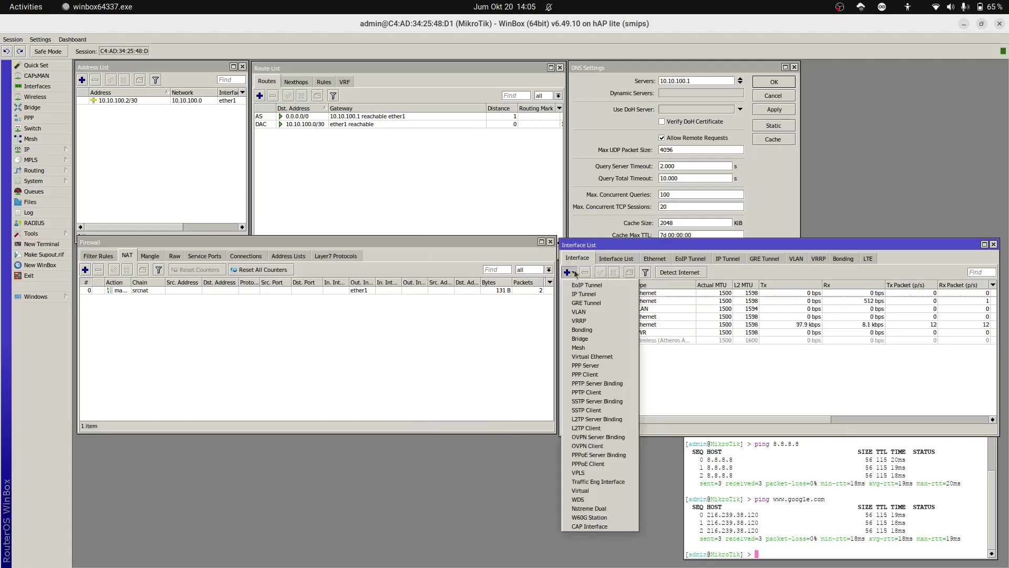
click(592, 311)
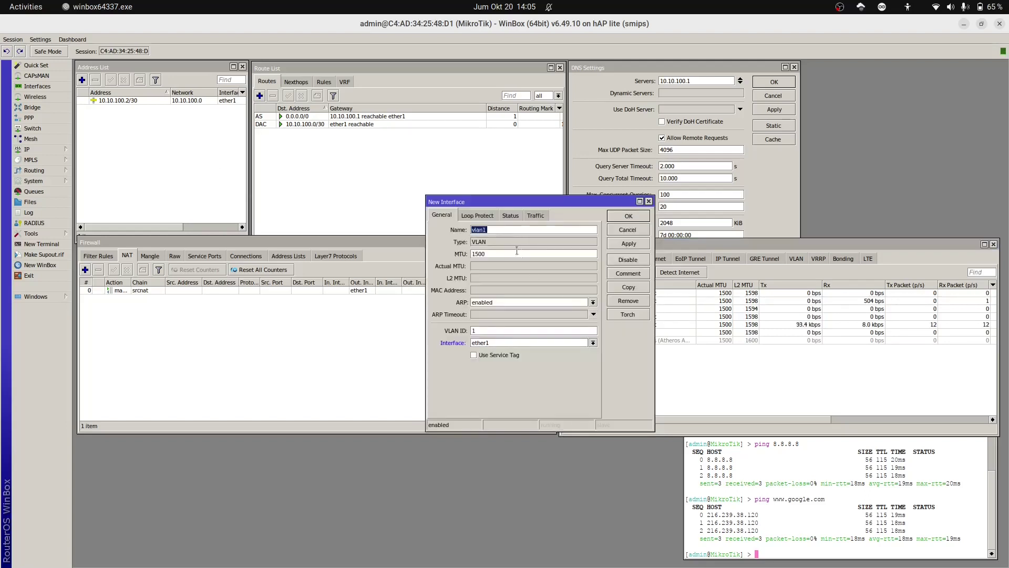
text(vlanTKJ)
drag(498, 328, 440, 328)
text(40)
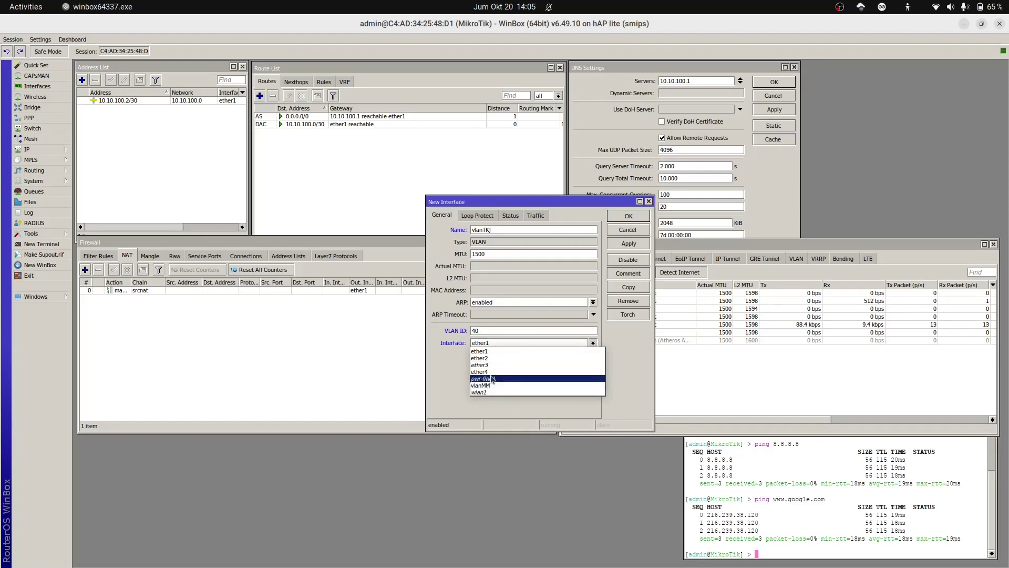
click(487, 357)
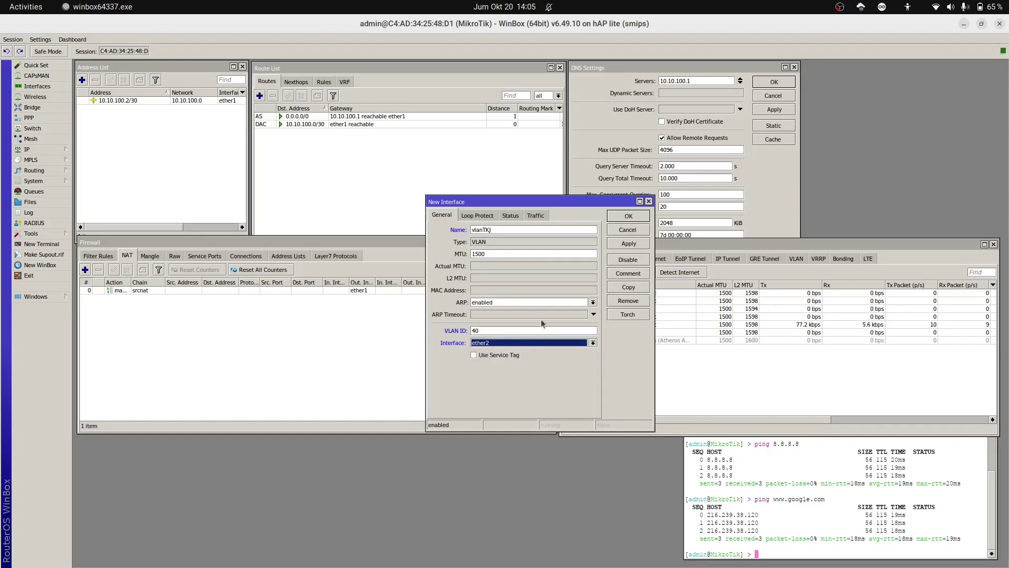
click(628, 243)
click(631, 217)
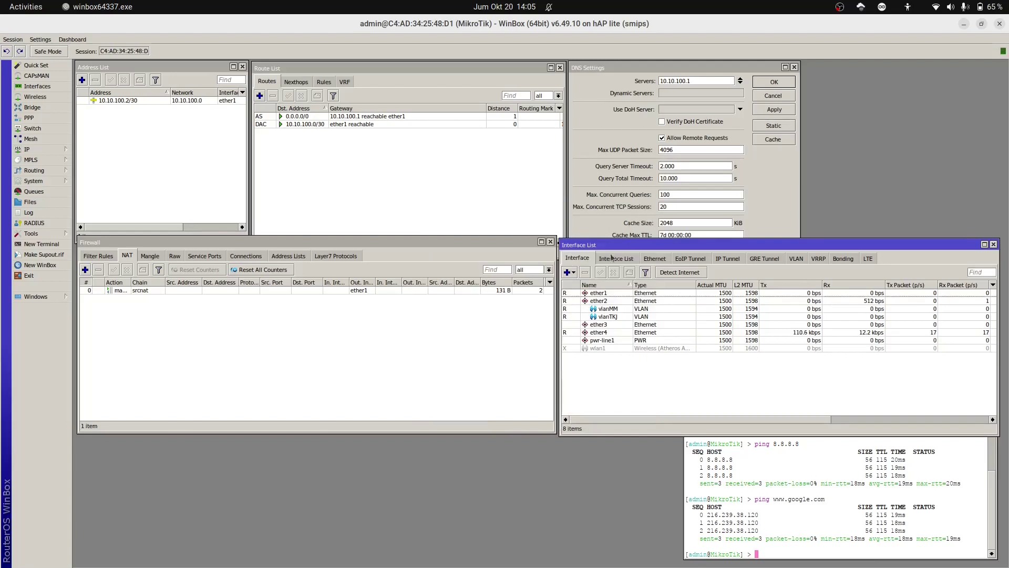
Step: Create VLAN interface vlanStaf with VLAN ID 20 on ether2
click(569, 272)
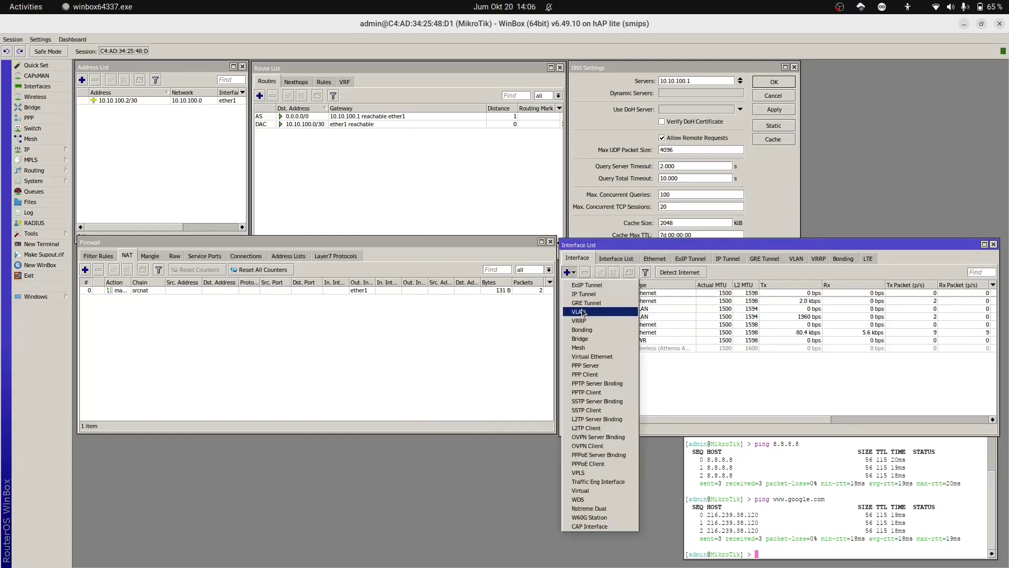
click(580, 312)
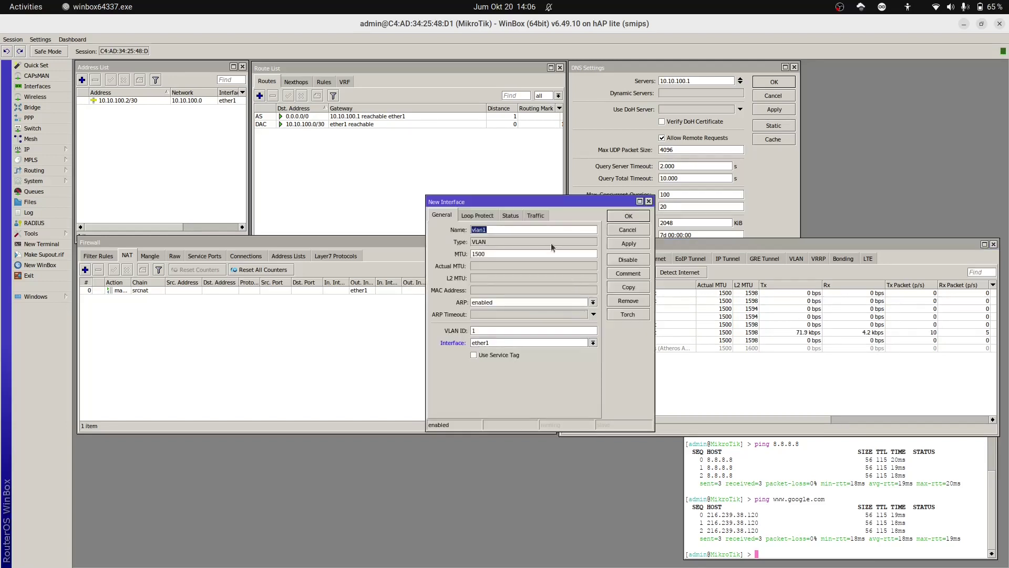
click(543, 230)
text(Staf)
text(20)
click(481, 343)
click(480, 358)
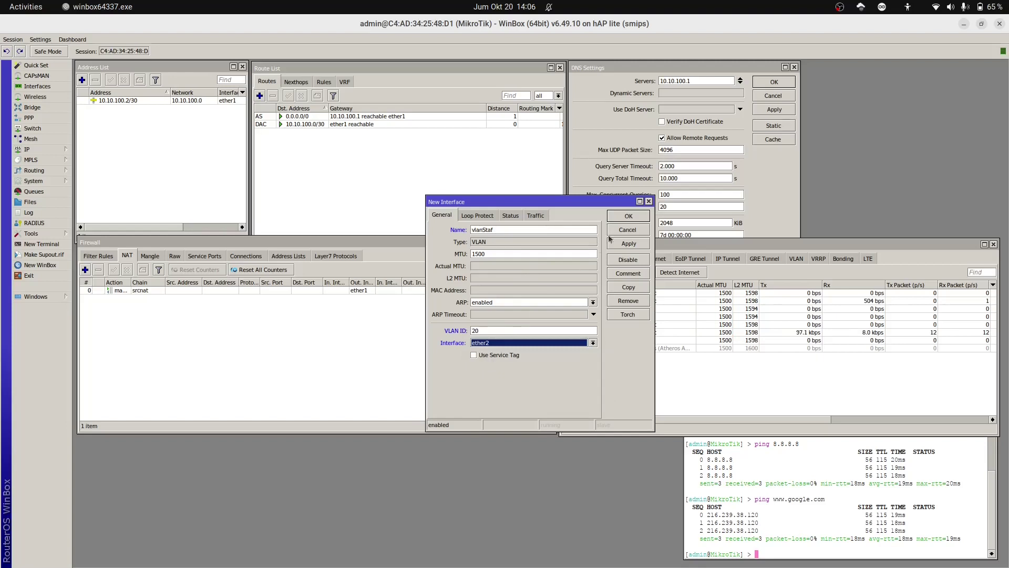
click(628, 244)
click(627, 217)
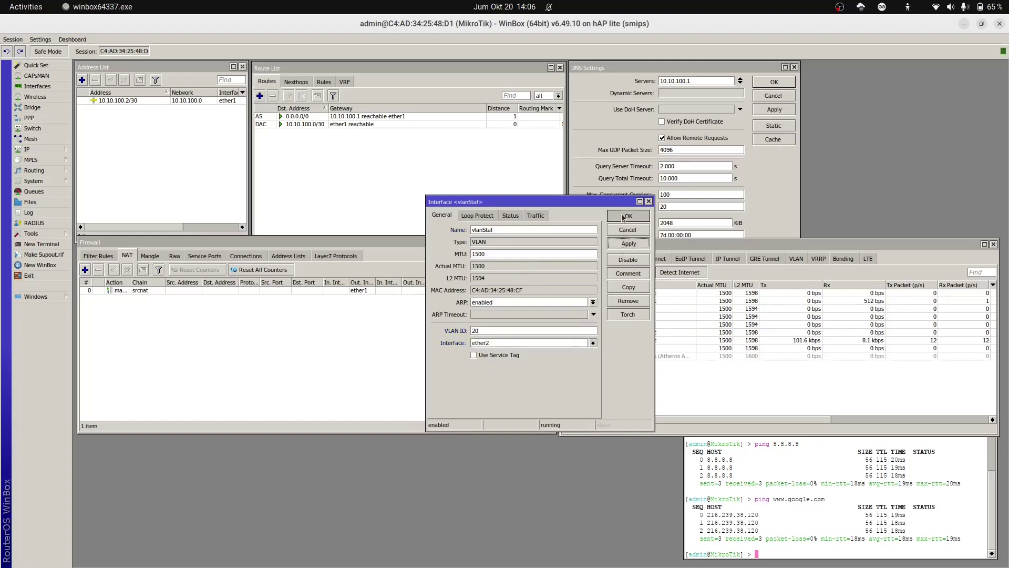
click(576, 273)
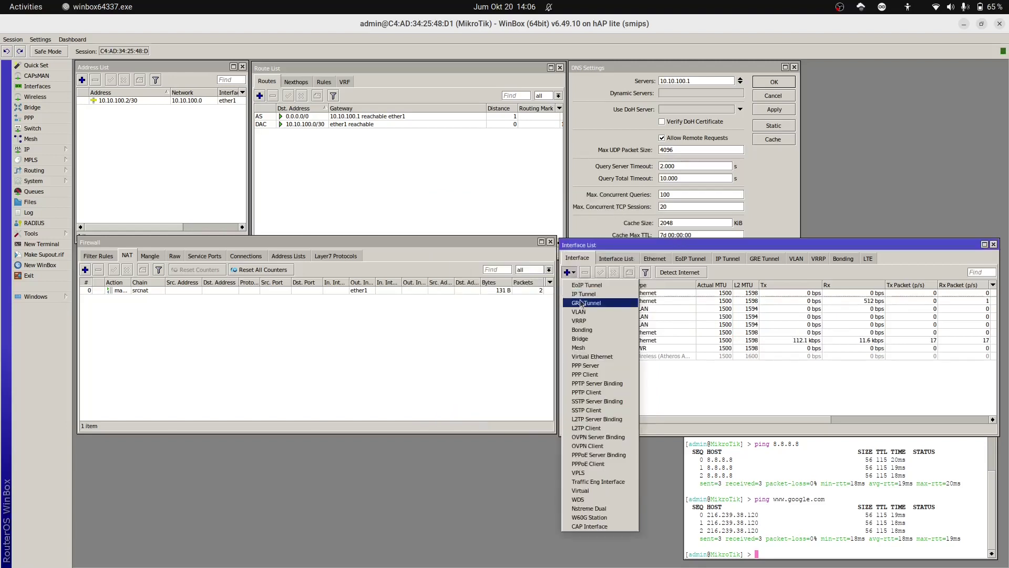
Step: Create VLAN interface vlanTU with VLAN ID 50 on ether2
click(597, 312)
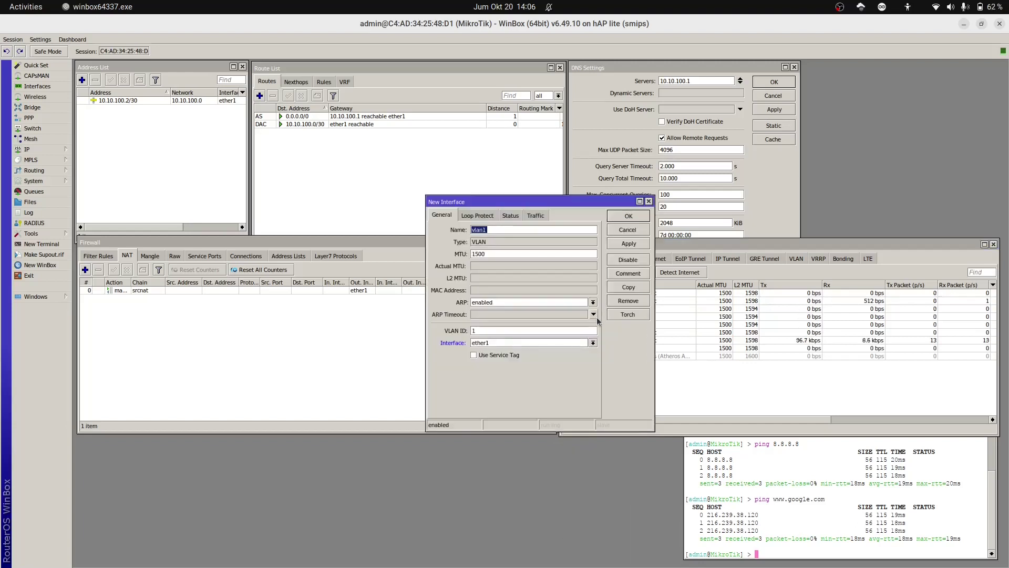
click(559, 229)
key(BackSpace)
text(TU)
double_click(499, 328)
text(50)
click(513, 342)
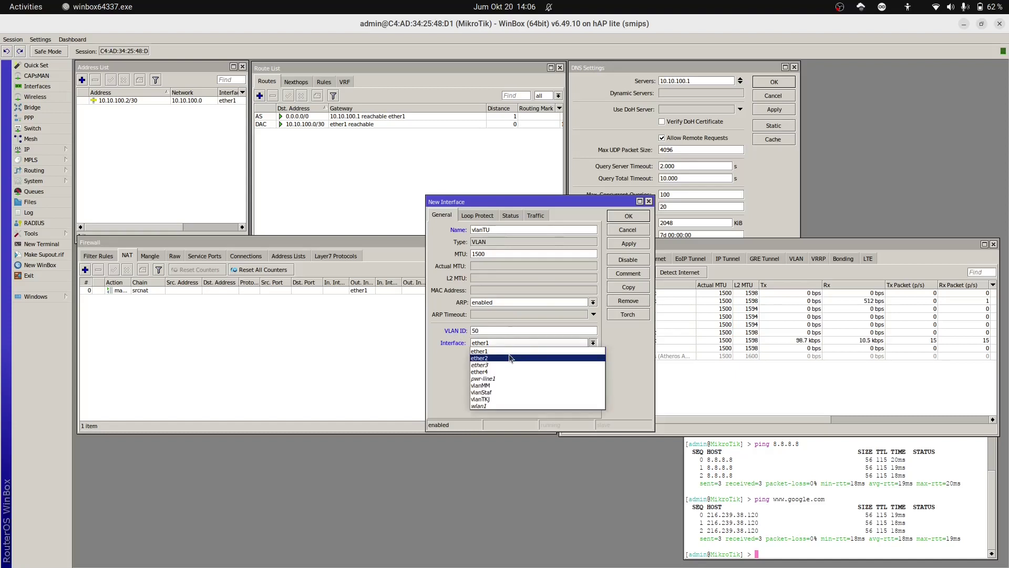
click(510, 358)
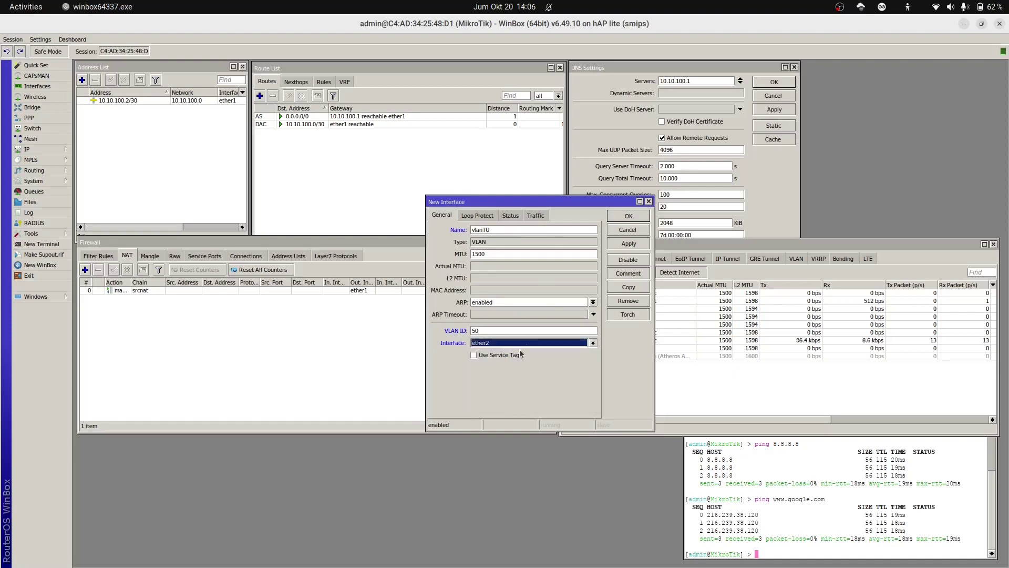
click(616, 244)
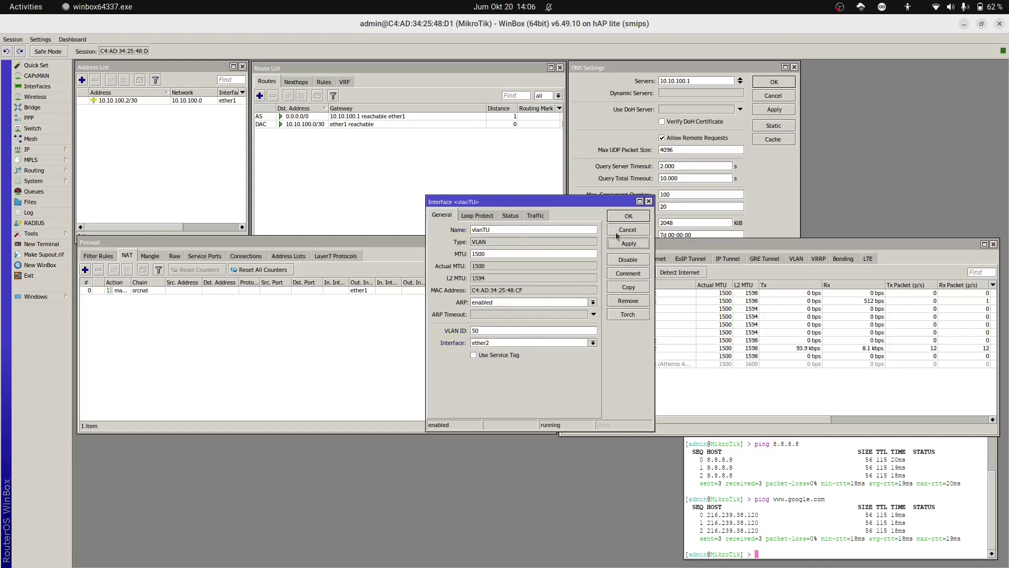
click(617, 217)
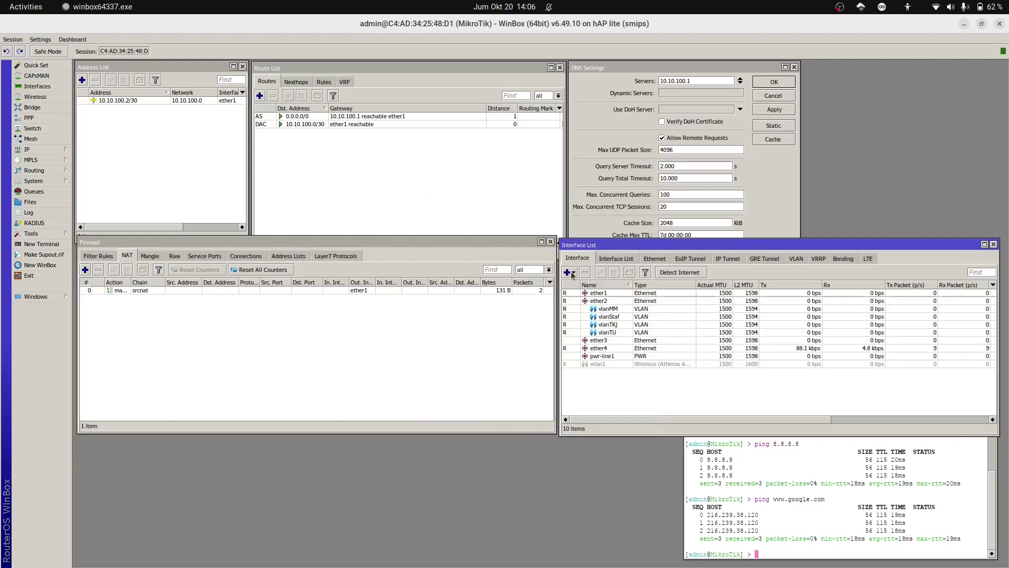
Step: Draft vlanWifi with VLAN ID 10 on ether2, then cancel it unsaved
click(571, 272)
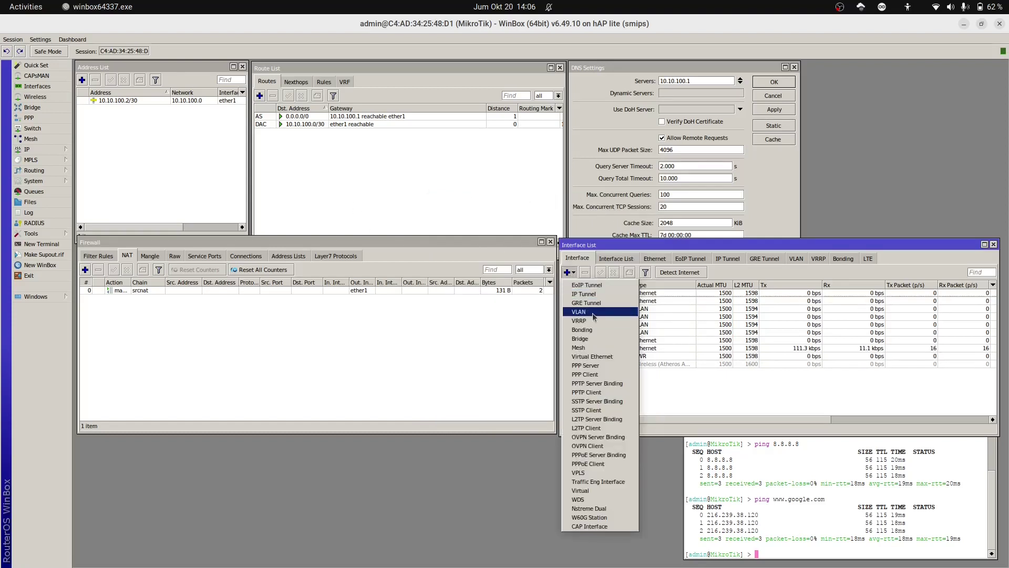
click(590, 312)
click(523, 230)
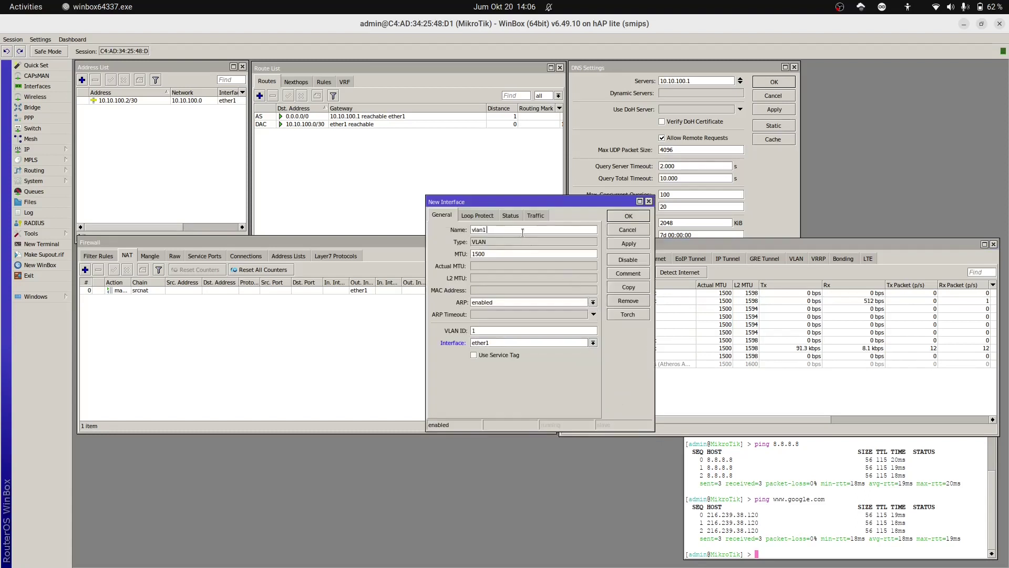
text(Wifi)
double_click(502, 330)
text(10)
click(496, 346)
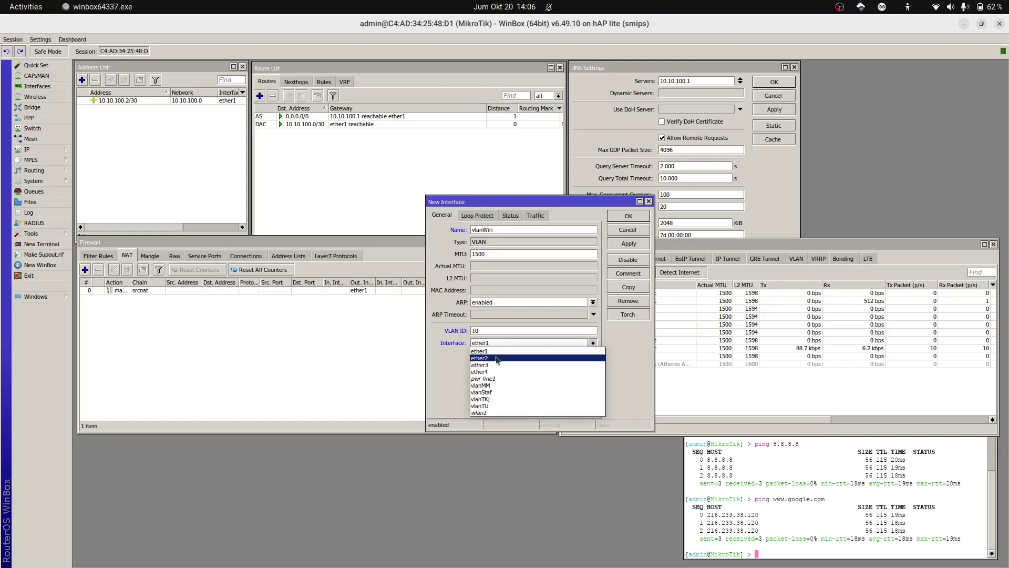
click(496, 358)
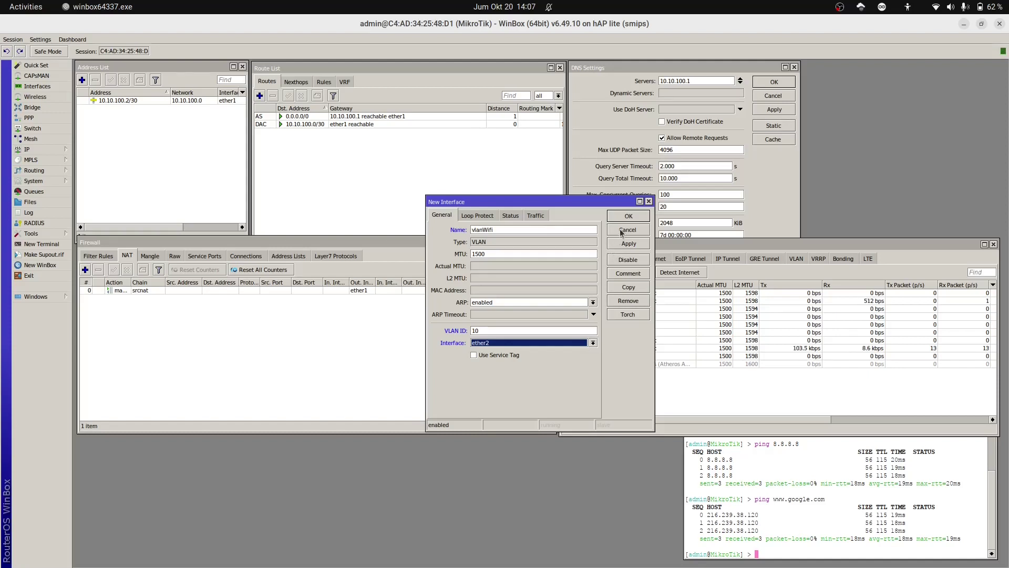
click(621, 231)
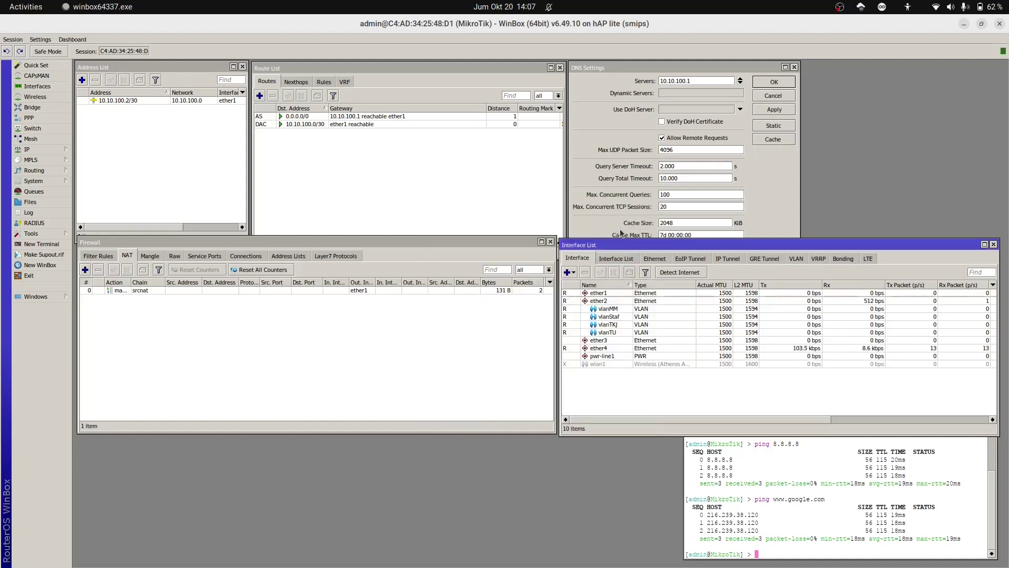
Step: Create VLAN interface vlanDMZ with VLAN ID 60 on ether2
click(571, 273)
click(580, 313)
click(525, 230)
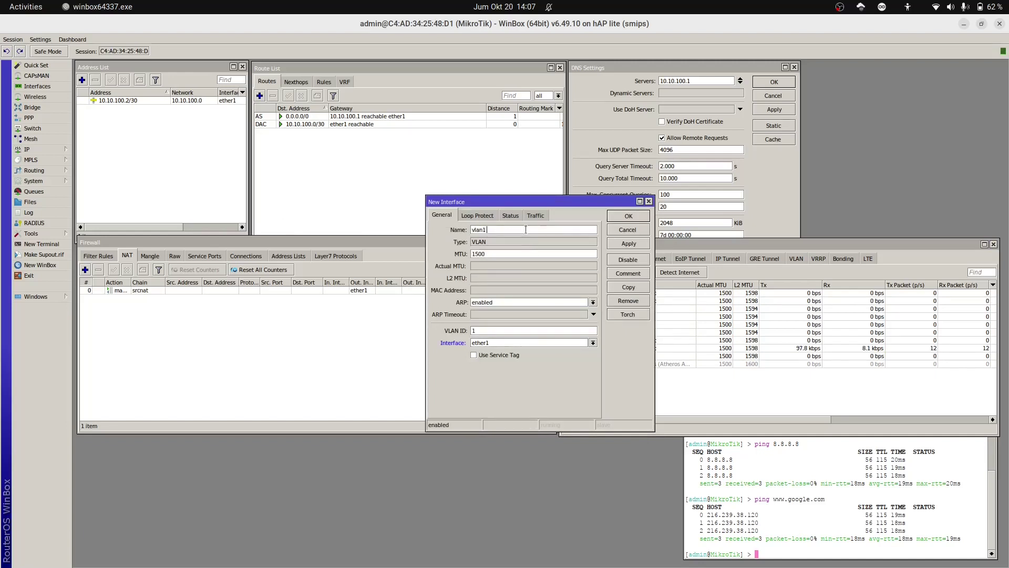
text(60)
double_click(505, 330)
click(543, 230)
text(DMZ)
key(Tab)
text(60)
click(572, 341)
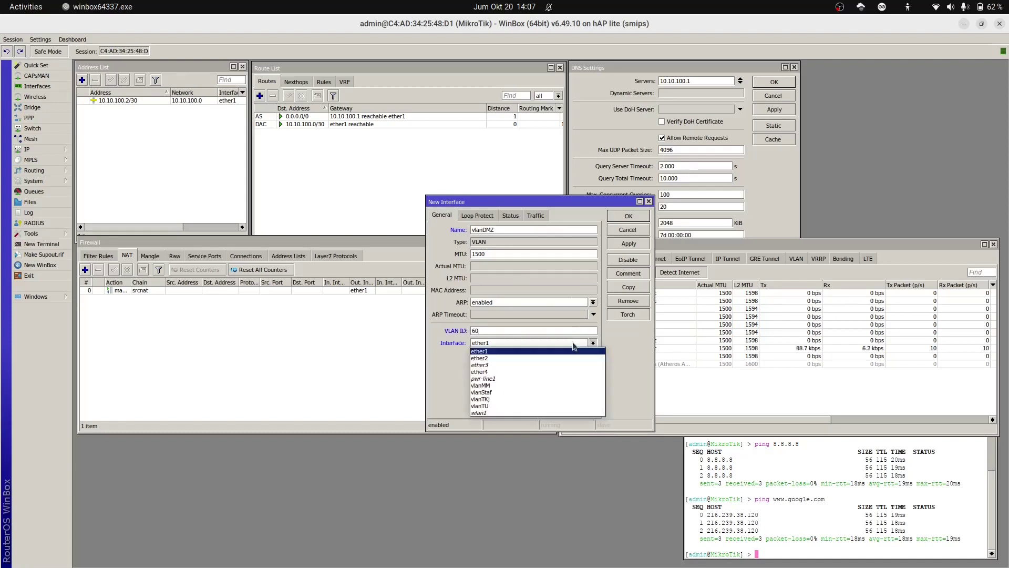
click(565, 355)
click(626, 245)
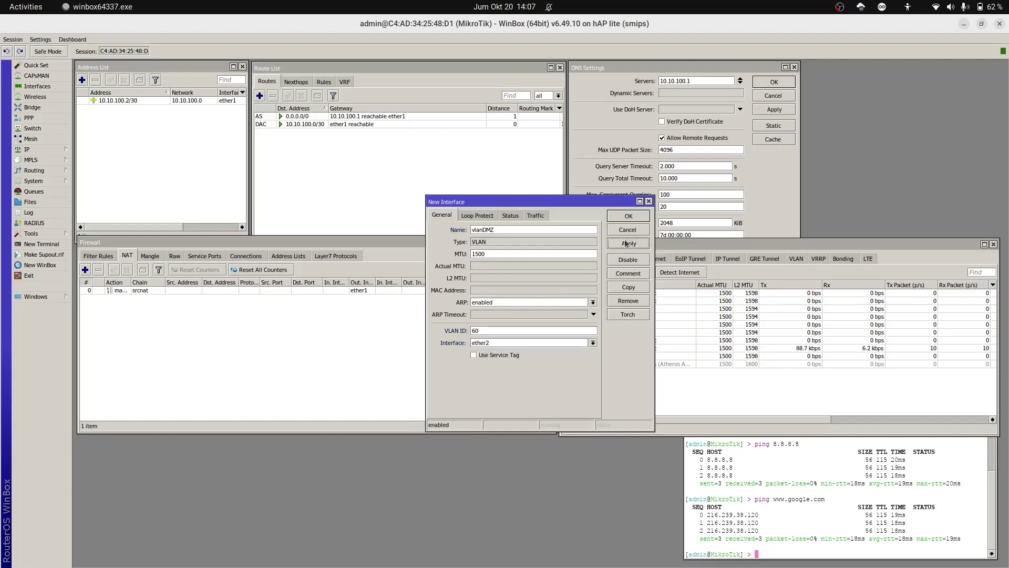
click(629, 216)
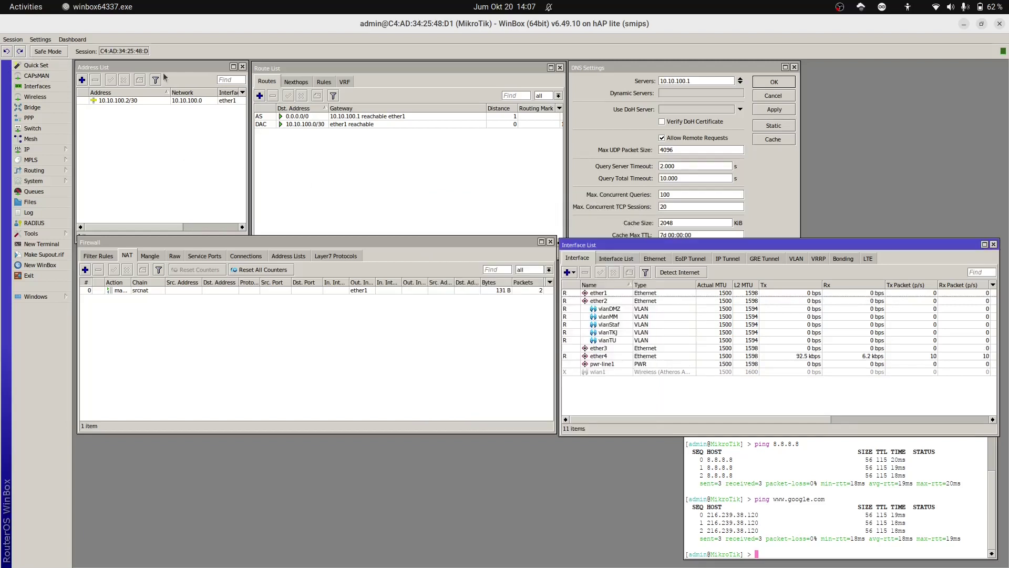
Step: Create VLAN interface vlanWifi with VLAN ID 10 on ether2
click(569, 272)
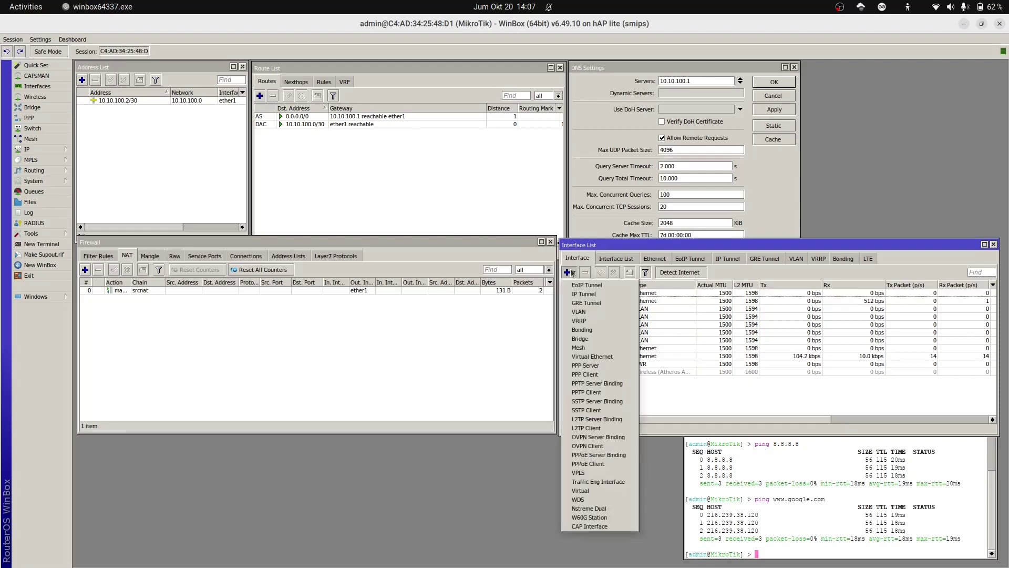
click(596, 312)
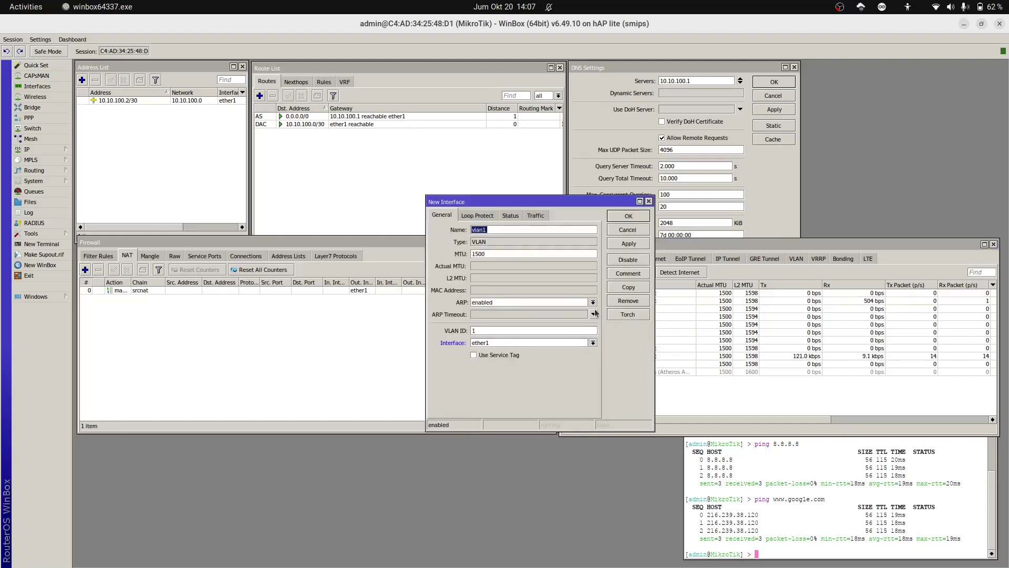
click(511, 230)
key(BackSpace)
text(WiF)
click(490, 331)
text(0)
click(494, 343)
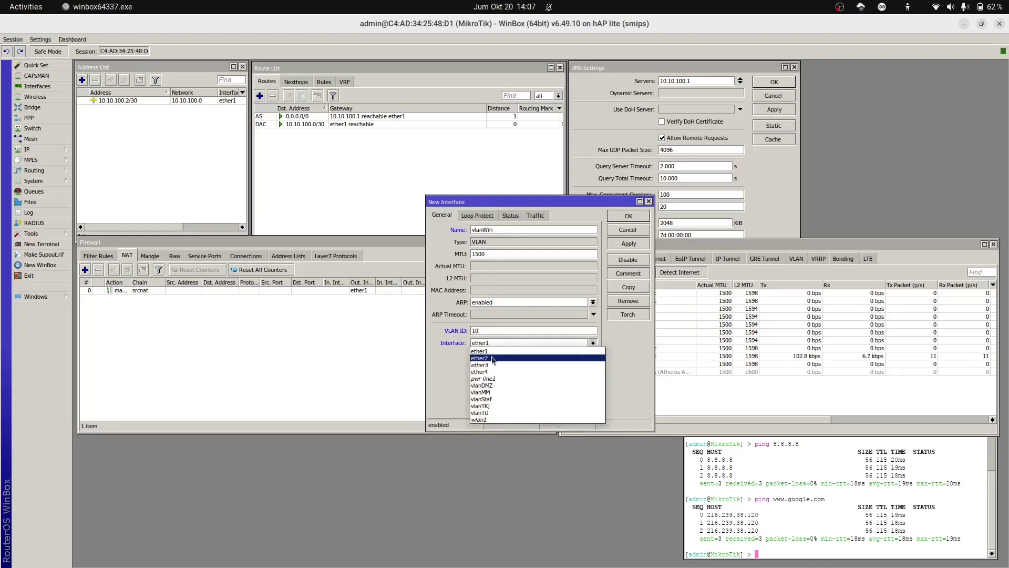
click(494, 362)
click(626, 242)
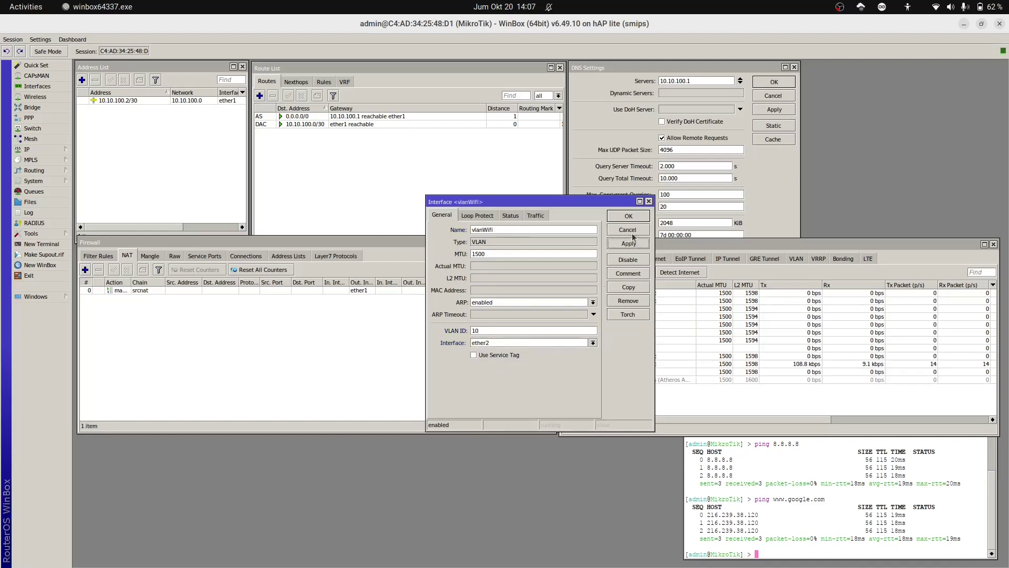
click(645, 215)
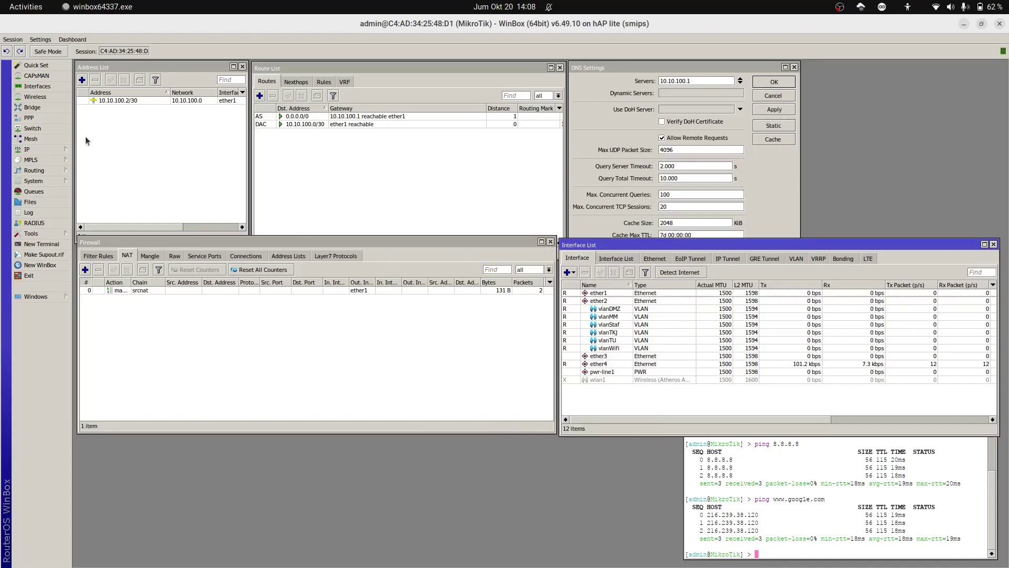
Step: Add IP address 192.168.135.129/27 on vlanMM
click(82, 81)
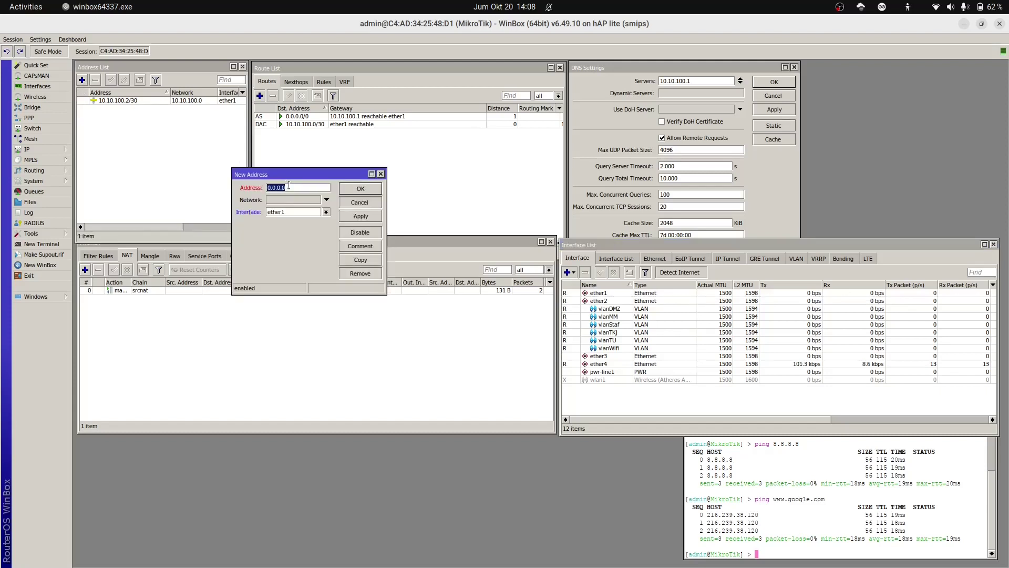
text(192.168.13)
text(29/27)
click(326, 212)
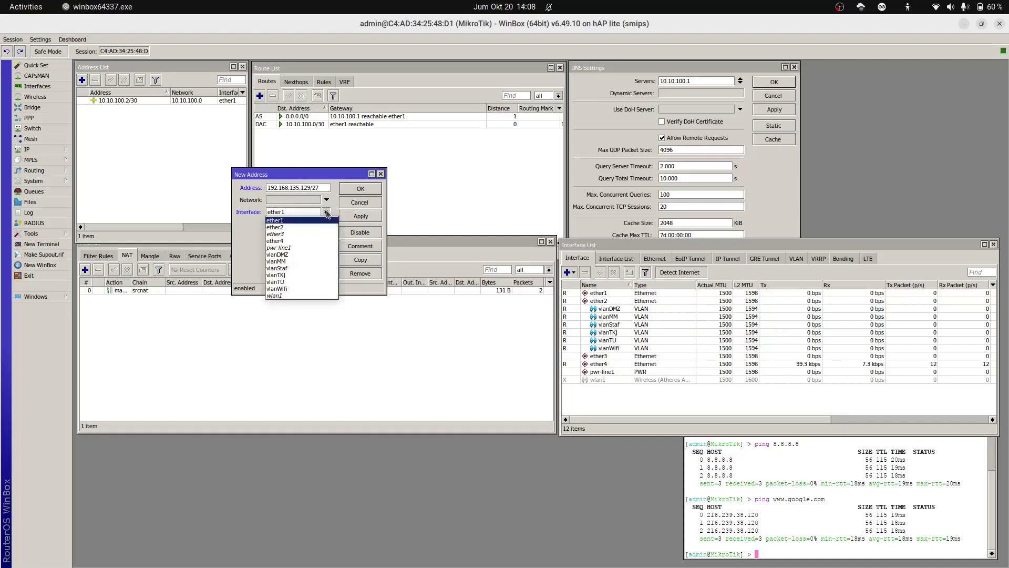
click(277, 262)
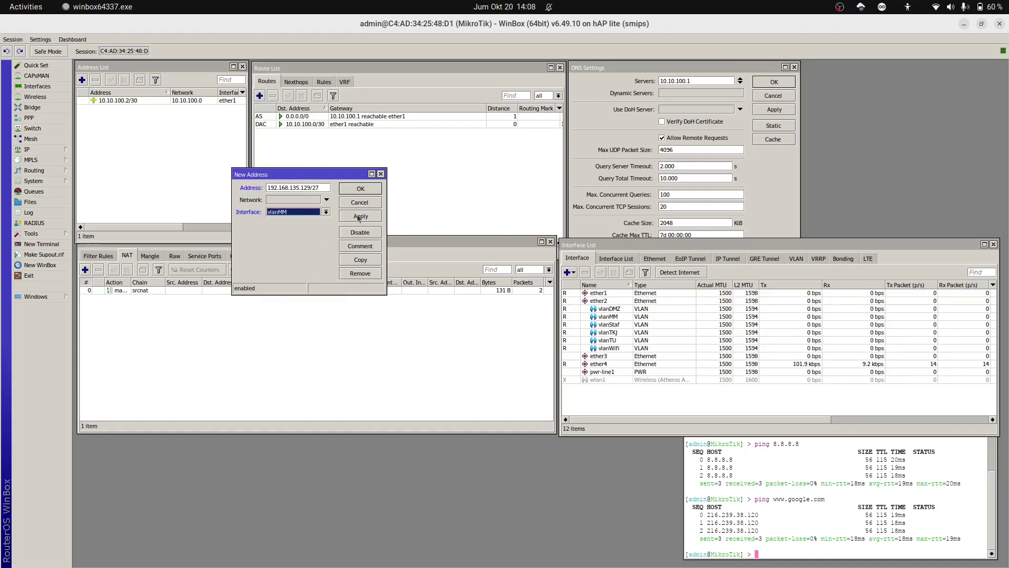
click(353, 219)
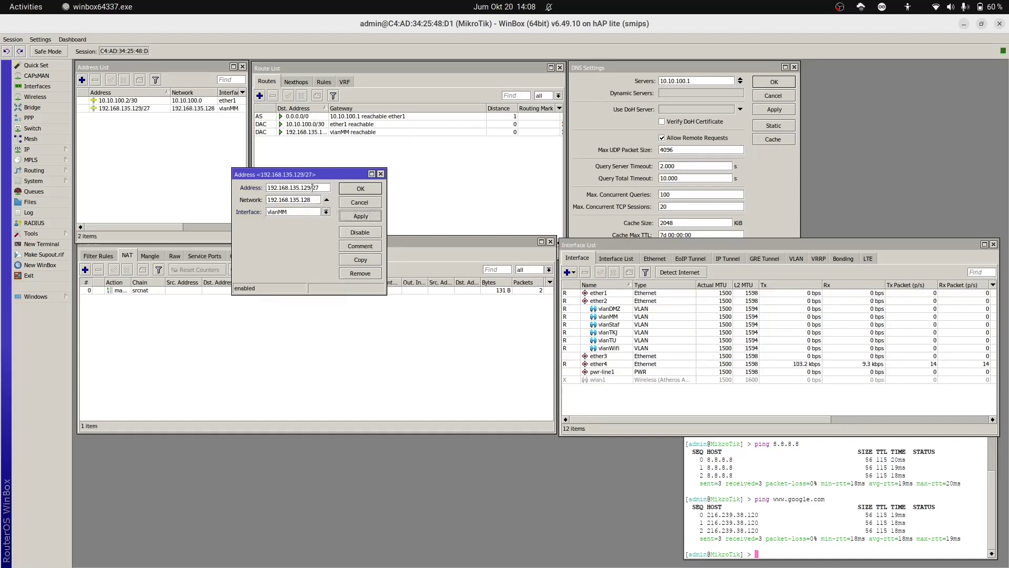
drag(299, 187, 231, 177)
click(361, 189)
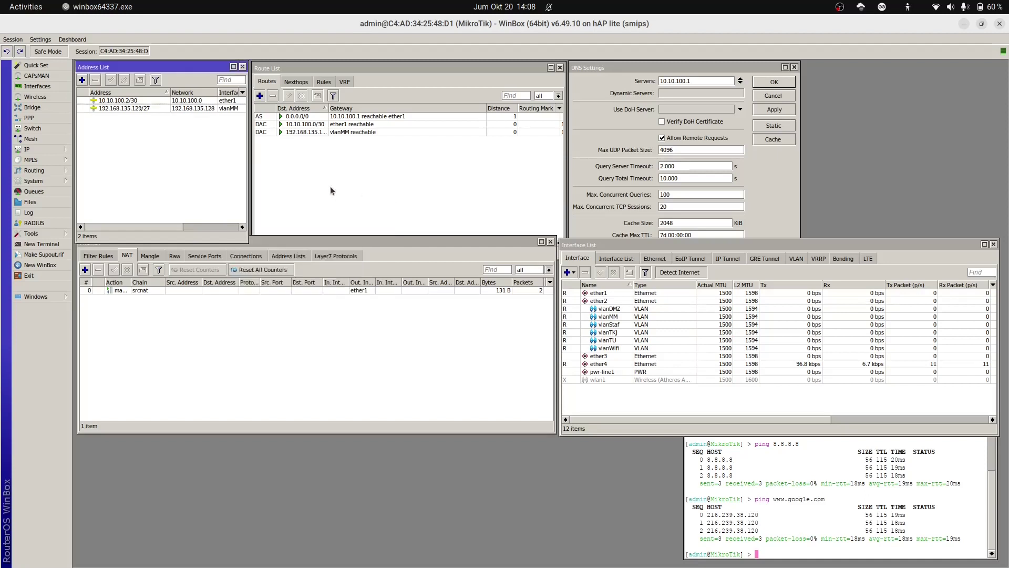
Step: Add IP address 192.168.135.161/27 on vlanTKJ
click(82, 80)
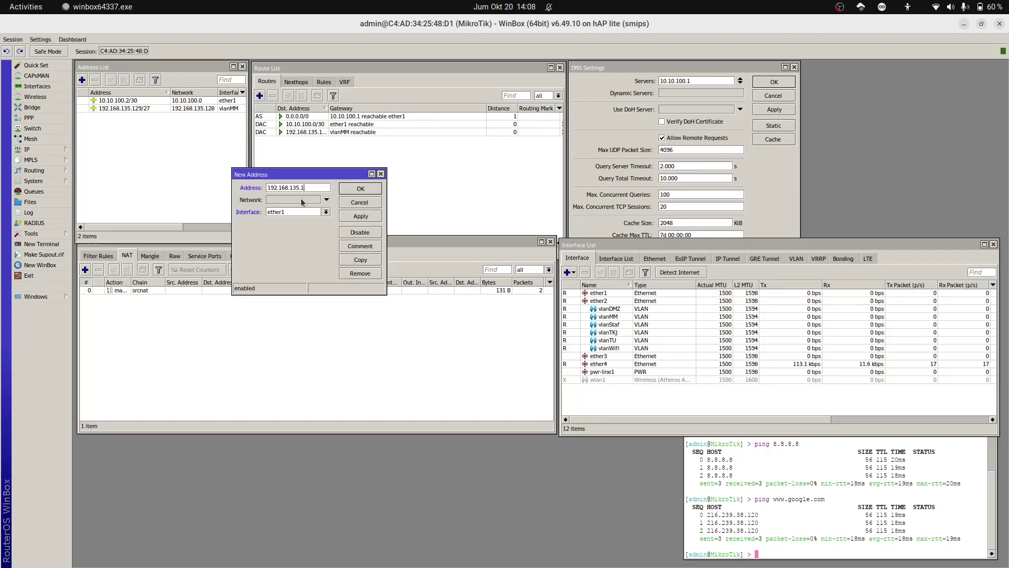
text(61/27)
click(326, 212)
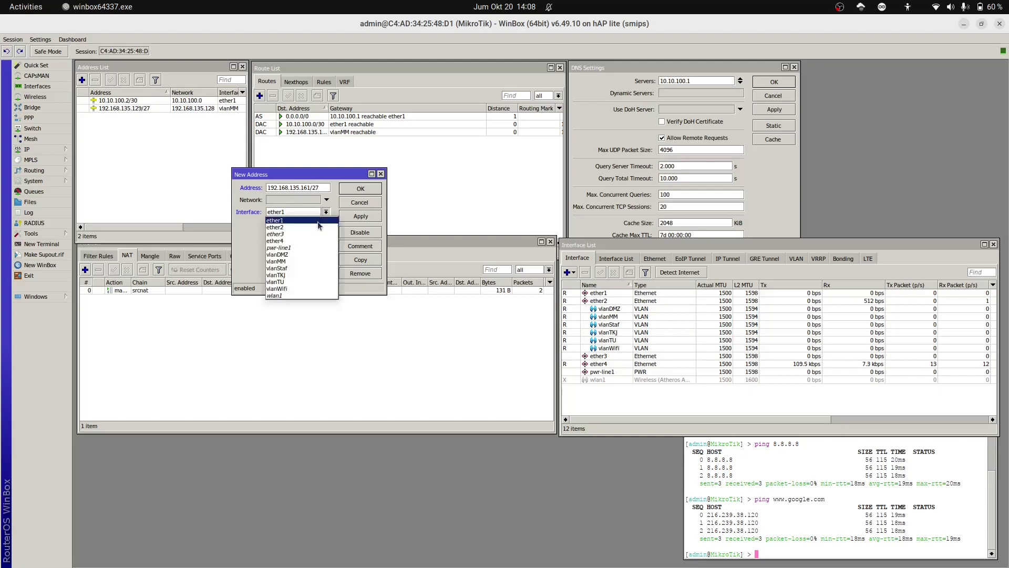
click(311, 275)
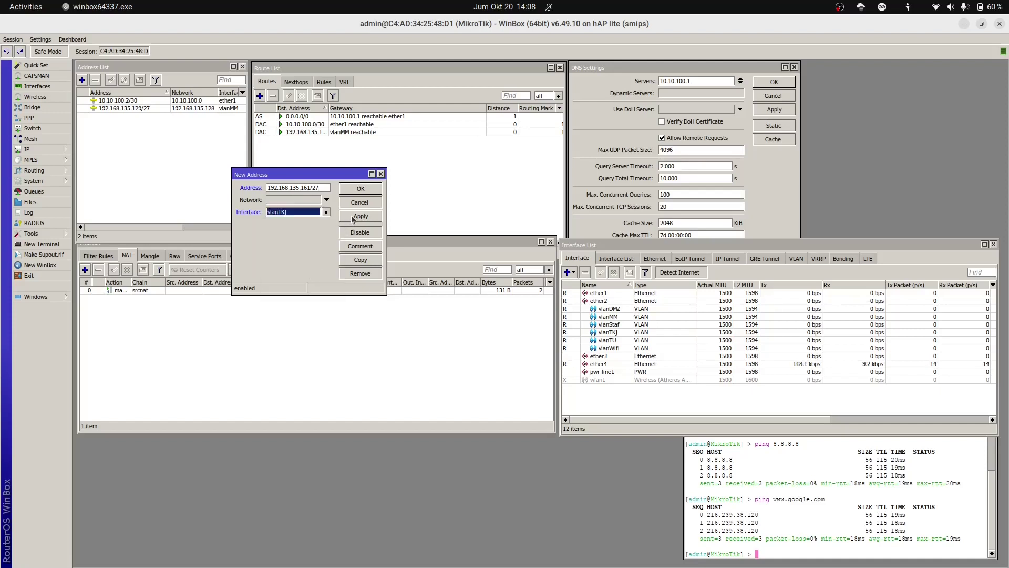
click(353, 218)
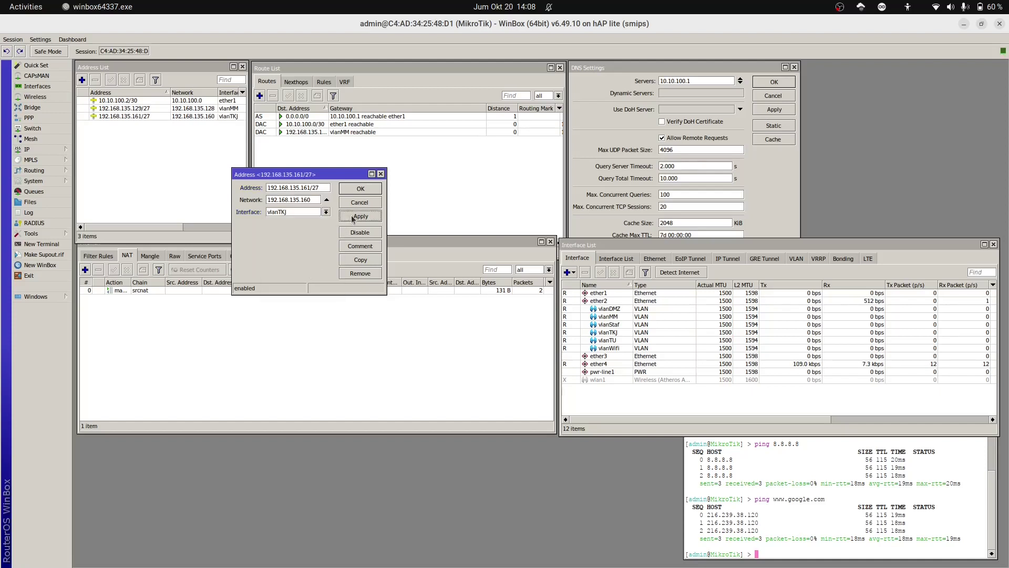
click(361, 189)
click(82, 80)
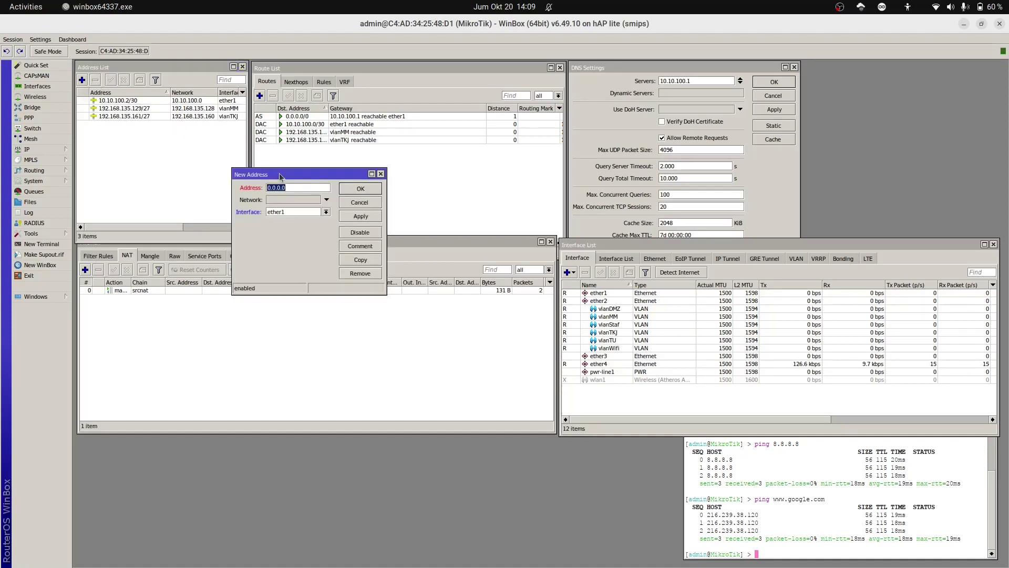
Step: Add IP address 192.168.135.65/26 on vlanStaf
text(192.168.135.65)
text(/26)
click(326, 212)
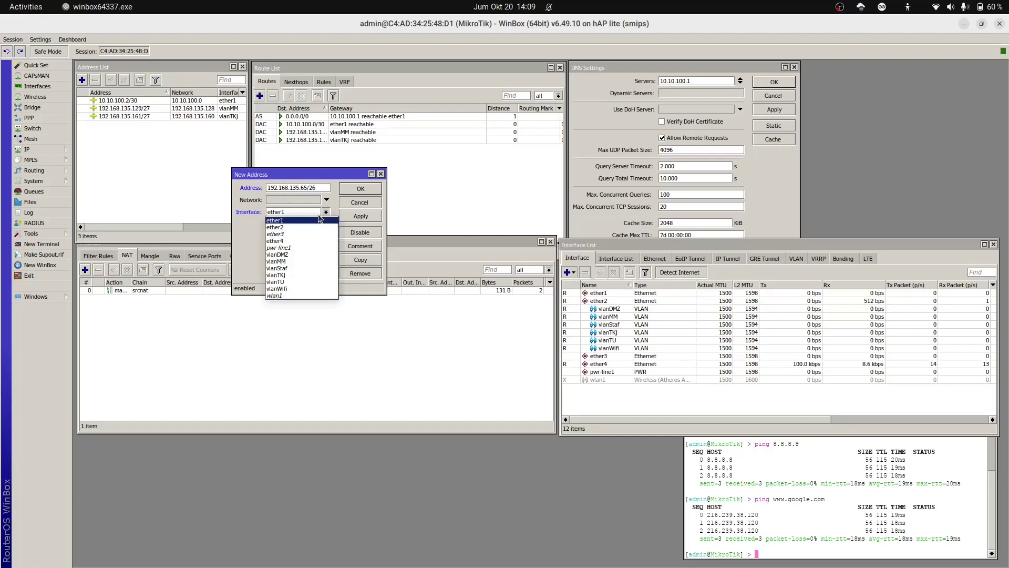
click(309, 268)
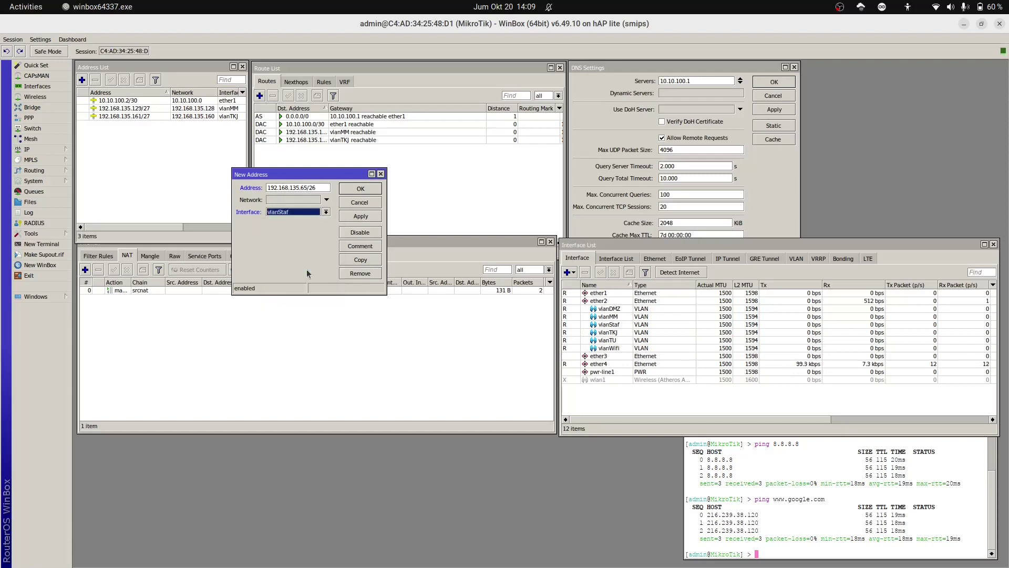
click(363, 216)
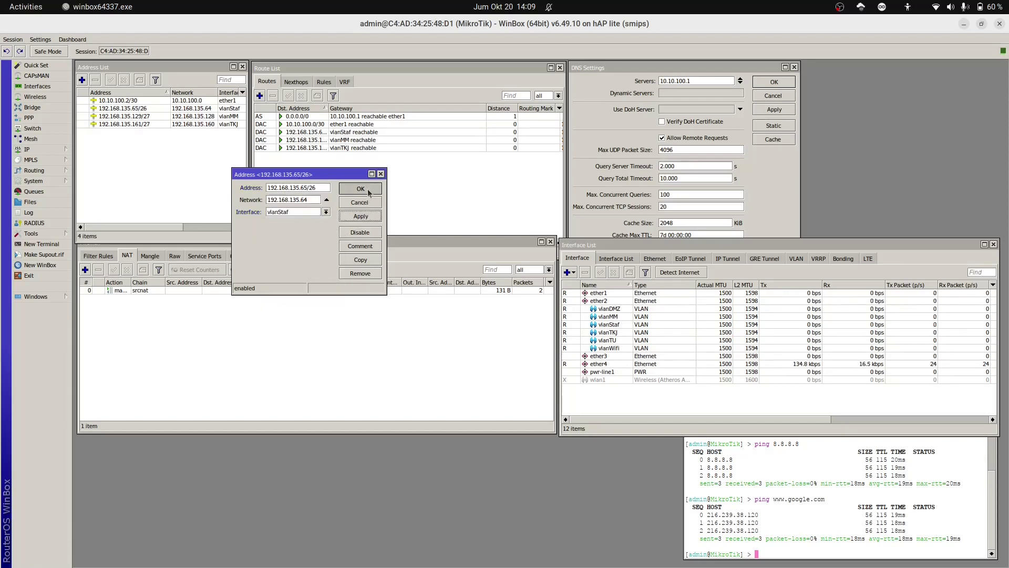
click(361, 189)
Step: Add IP address 192.168.135.193/28 on vlanTU
click(82, 81)
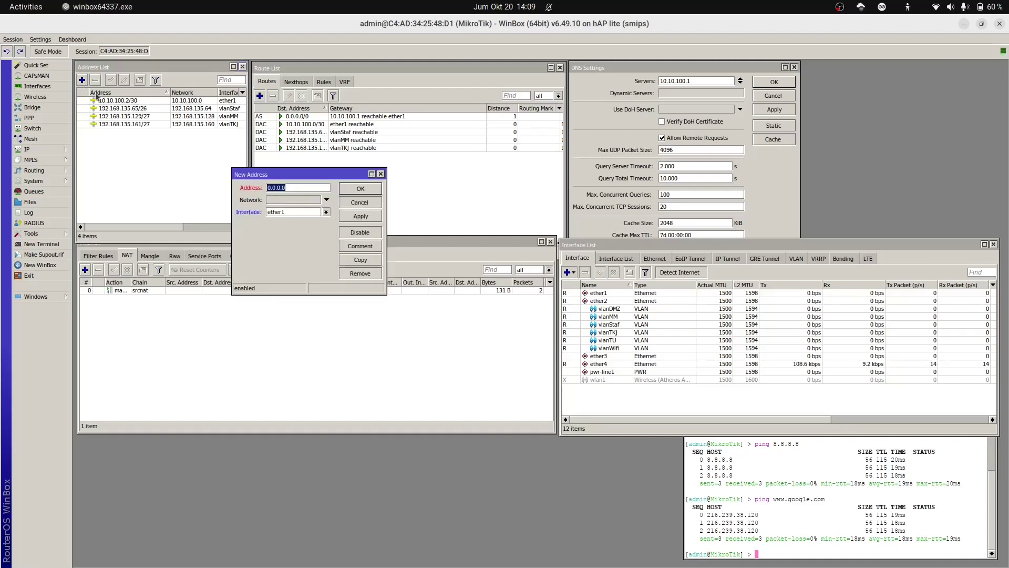
text(192.168.135.)
text(193/28)
click(326, 211)
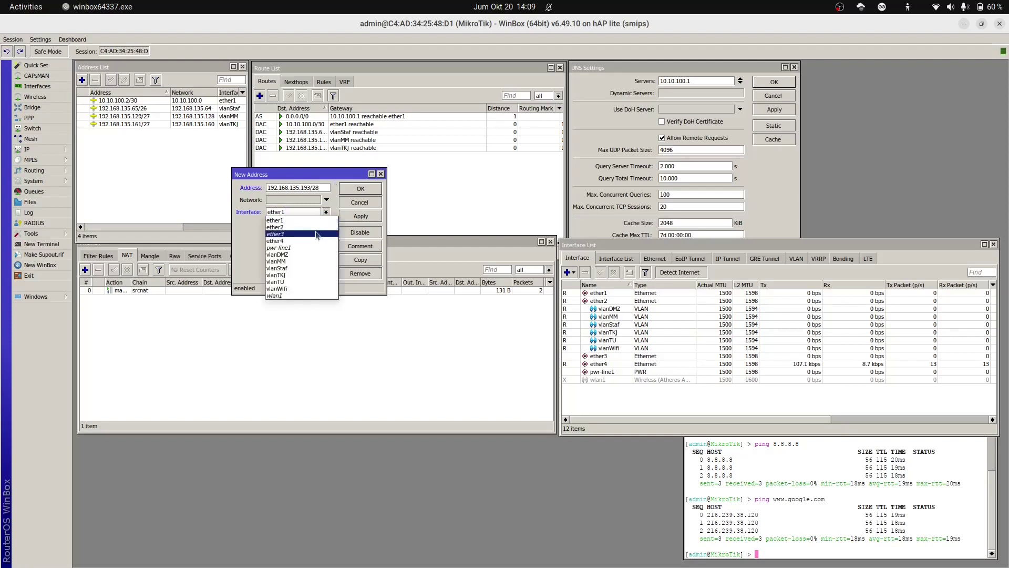
click(308, 282)
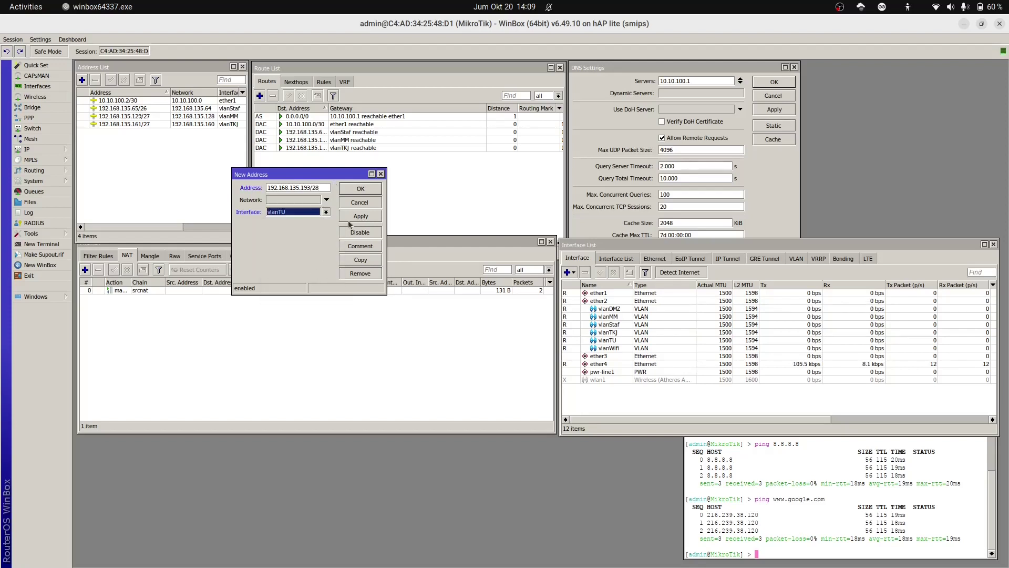
click(351, 221)
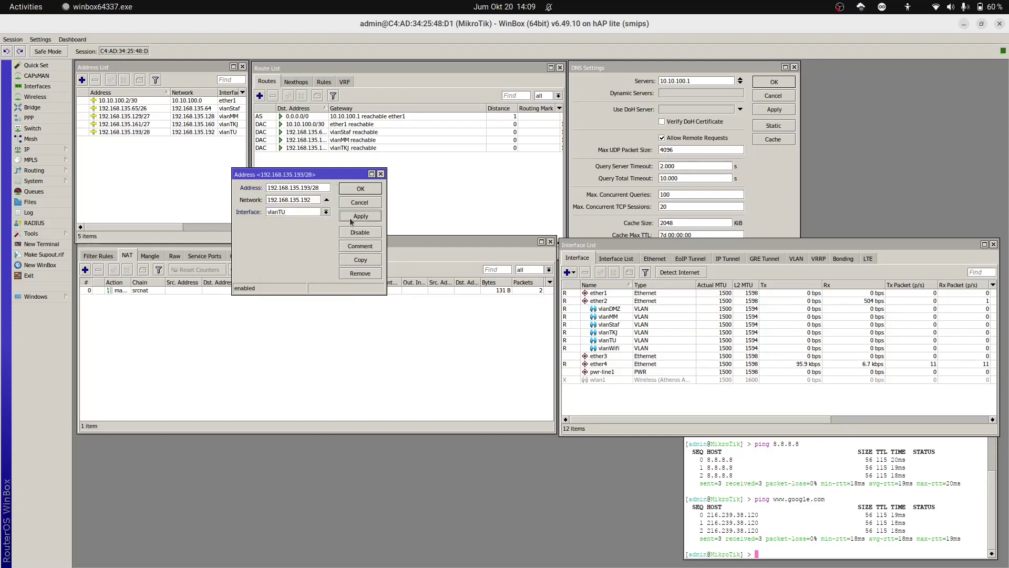
click(359, 189)
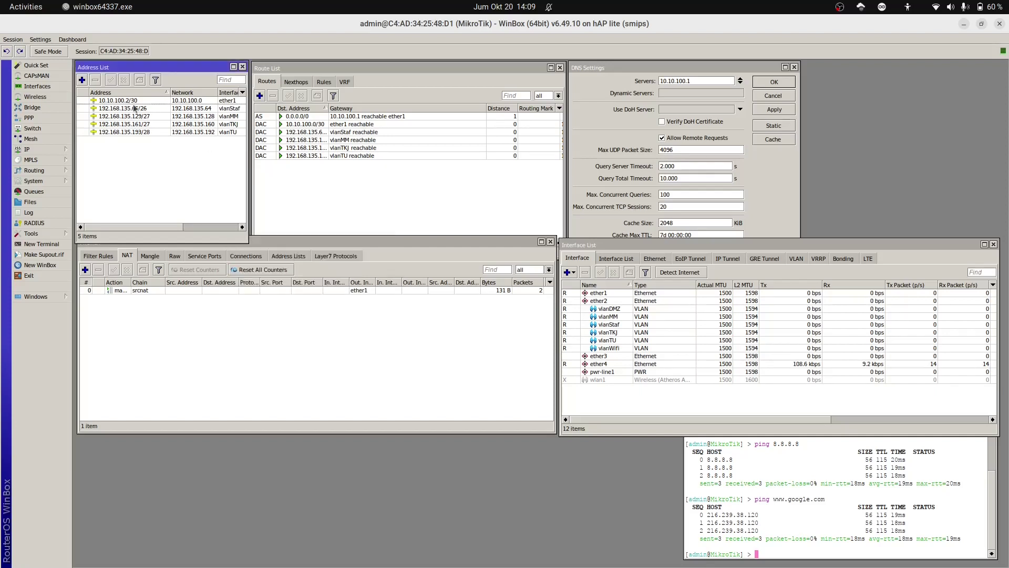
click(83, 80)
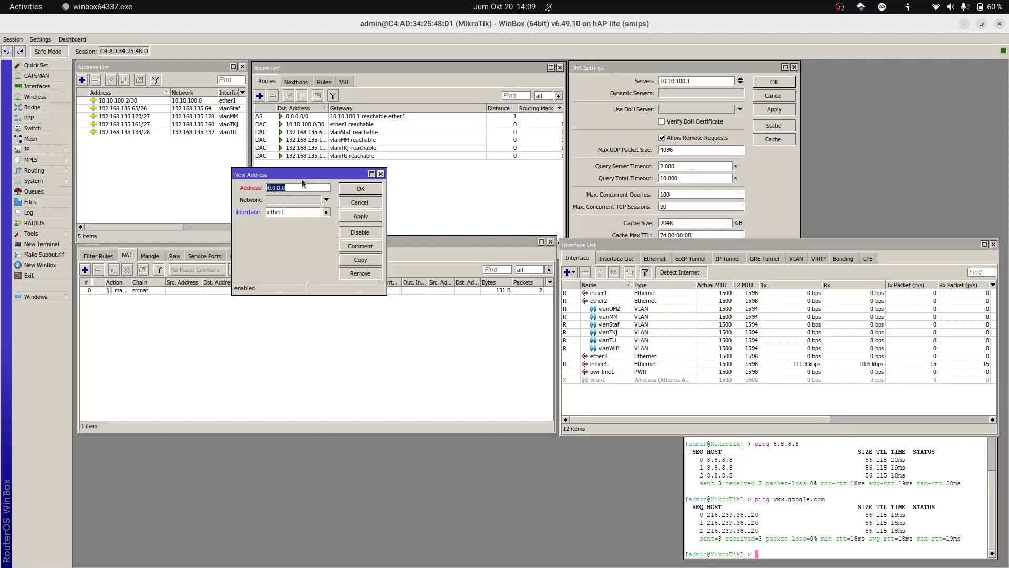
Step: Add IP address 192.168.135.1/26 on vlanWifi
text(192.168.135.1/26)
click(326, 212)
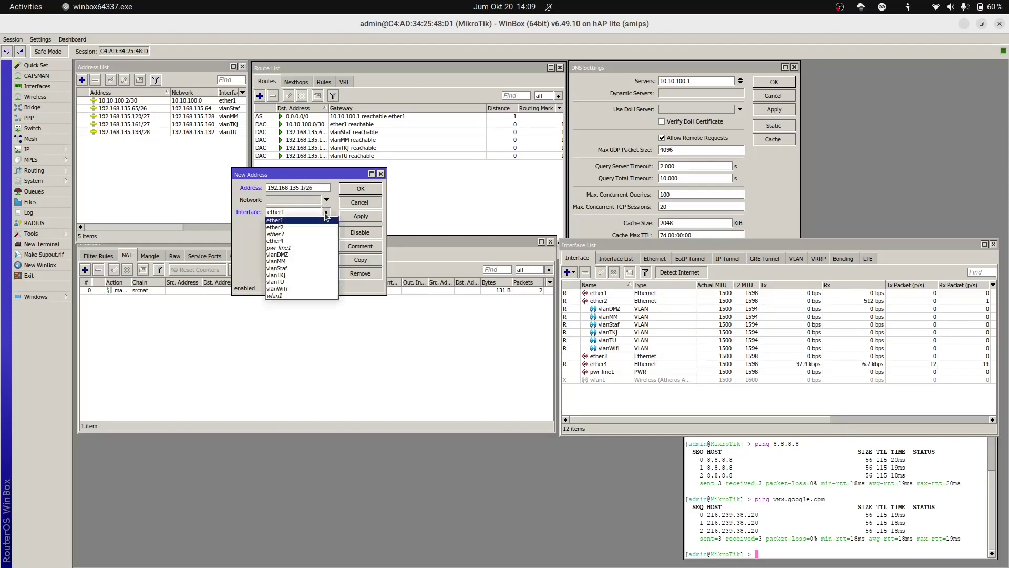
click(311, 288)
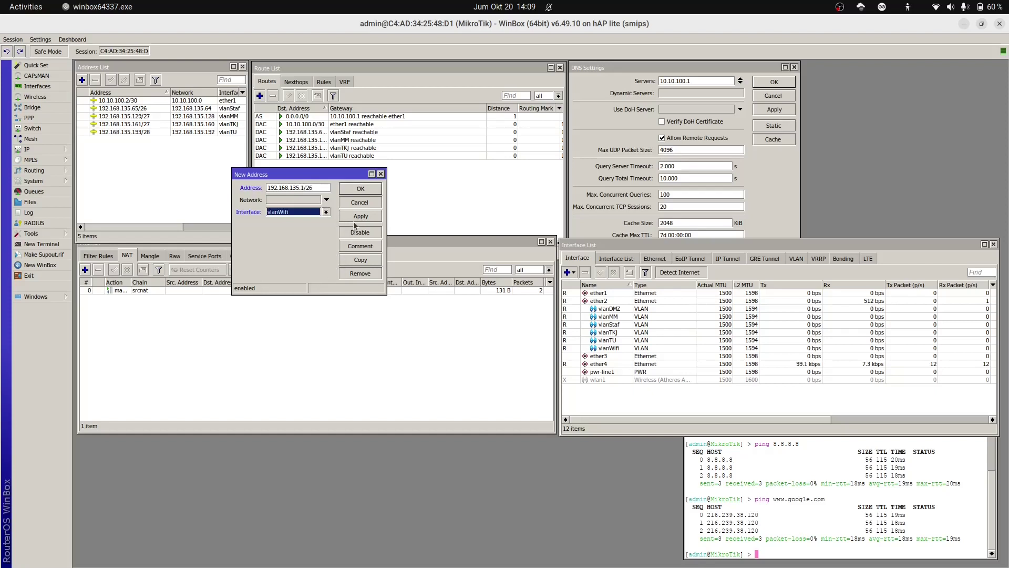
click(358, 217)
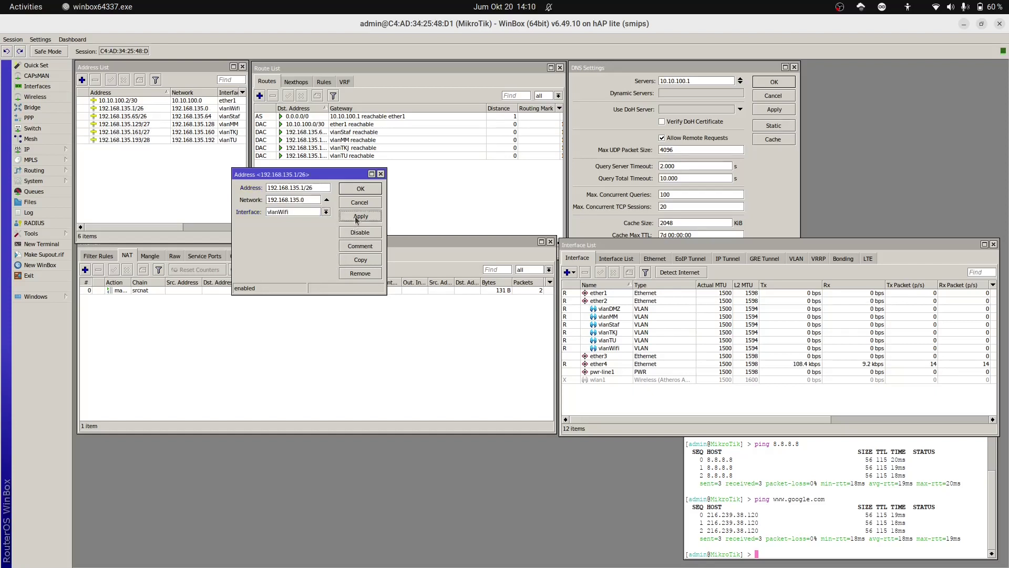
click(361, 189)
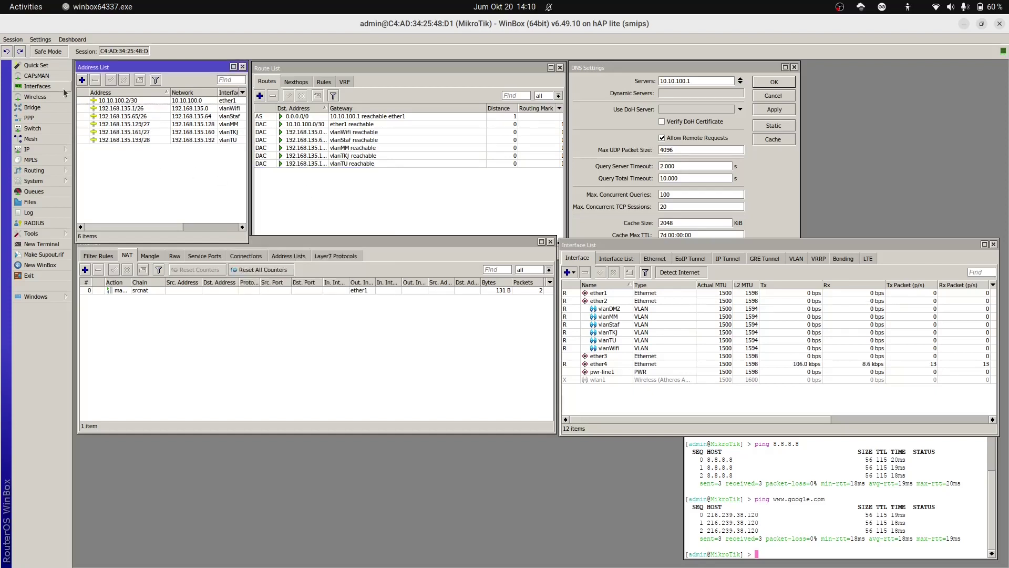
Step: Add IP address 192.168.135.209/30 on vlanDMZ
click(83, 80)
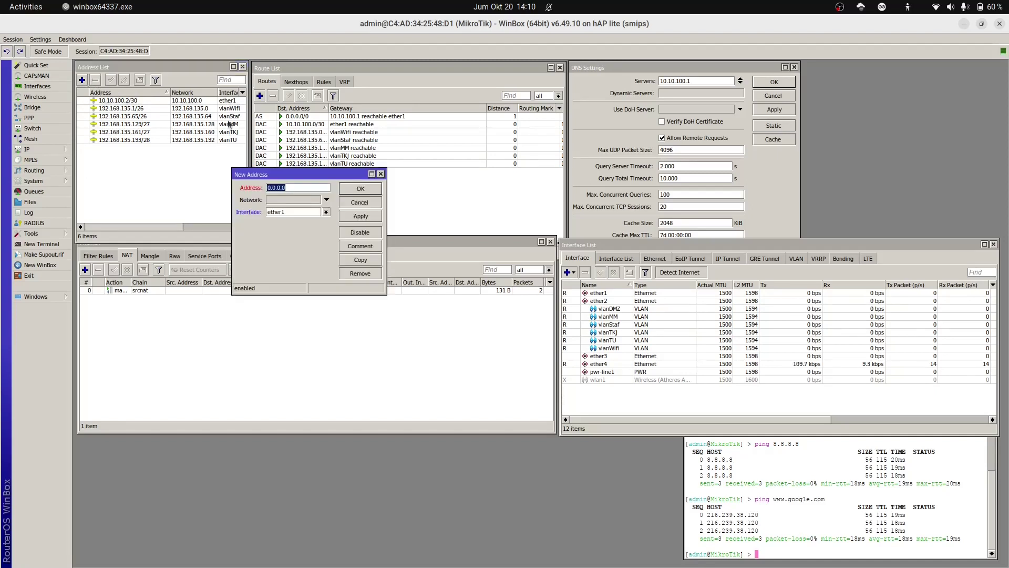
text(192.168.135.)
text(209/30)
click(326, 212)
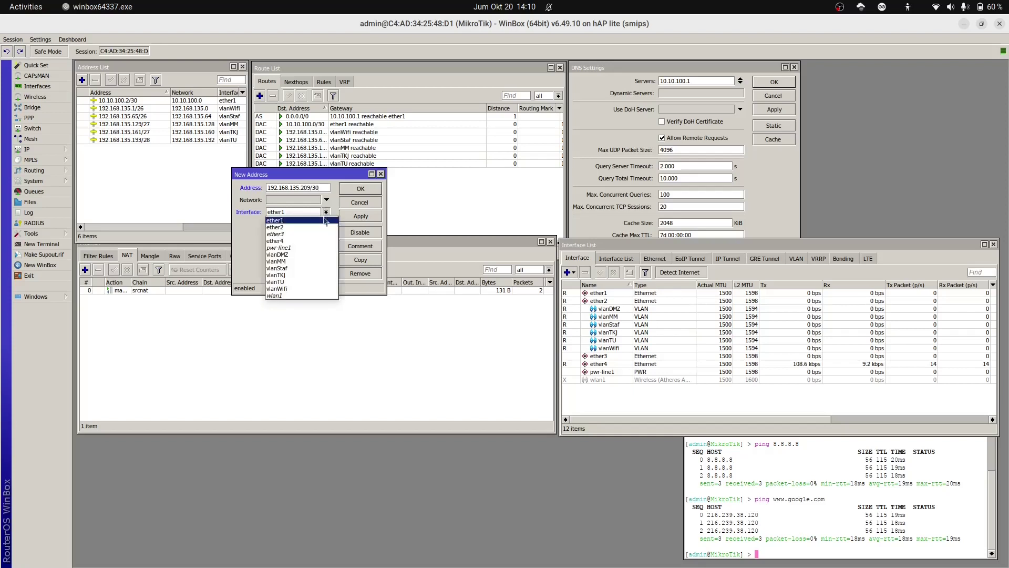
click(308, 254)
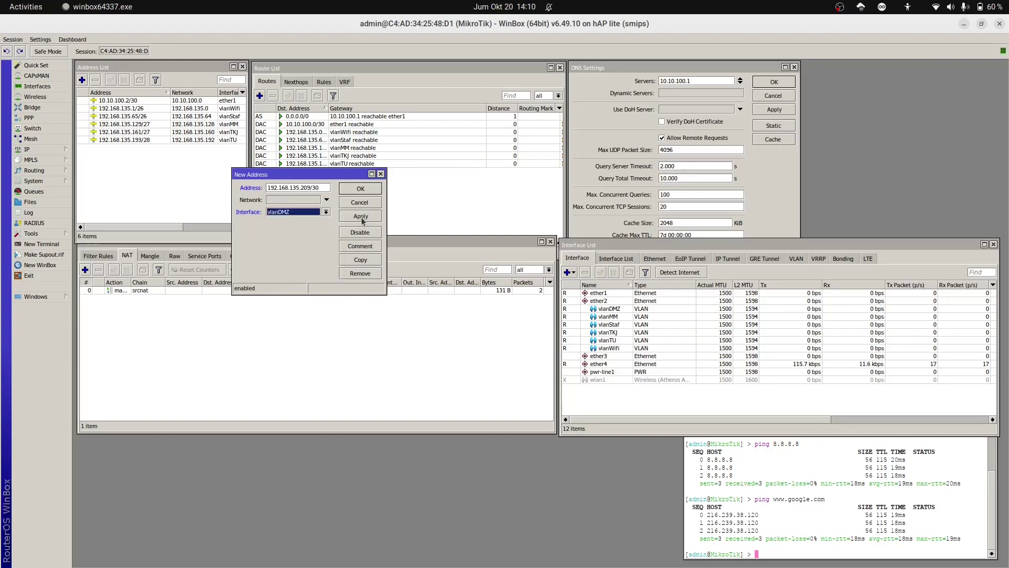
click(362, 220)
click(364, 190)
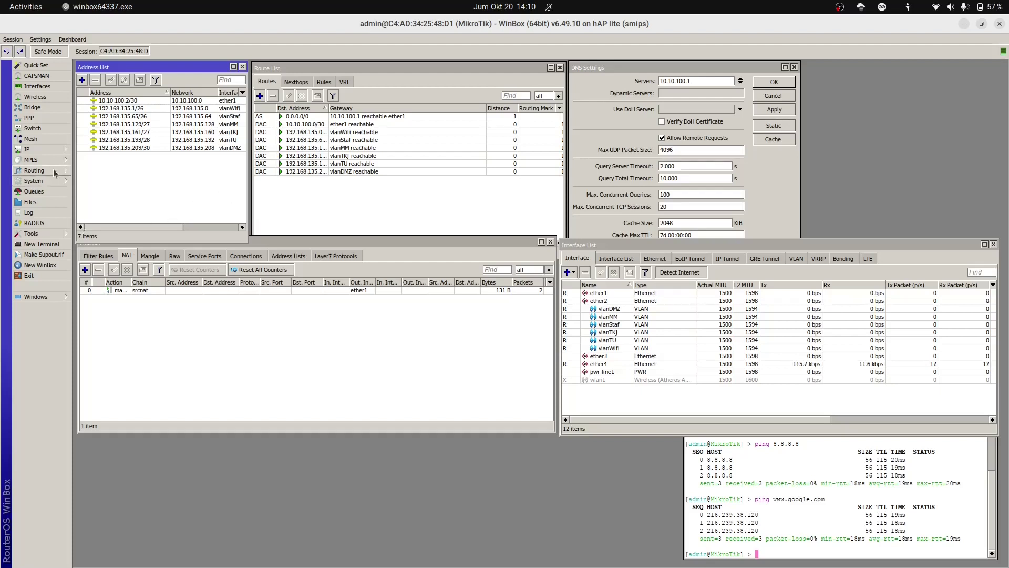
Step: Open the DHCP Server list from the IP menu and move its window lower
click(41, 151)
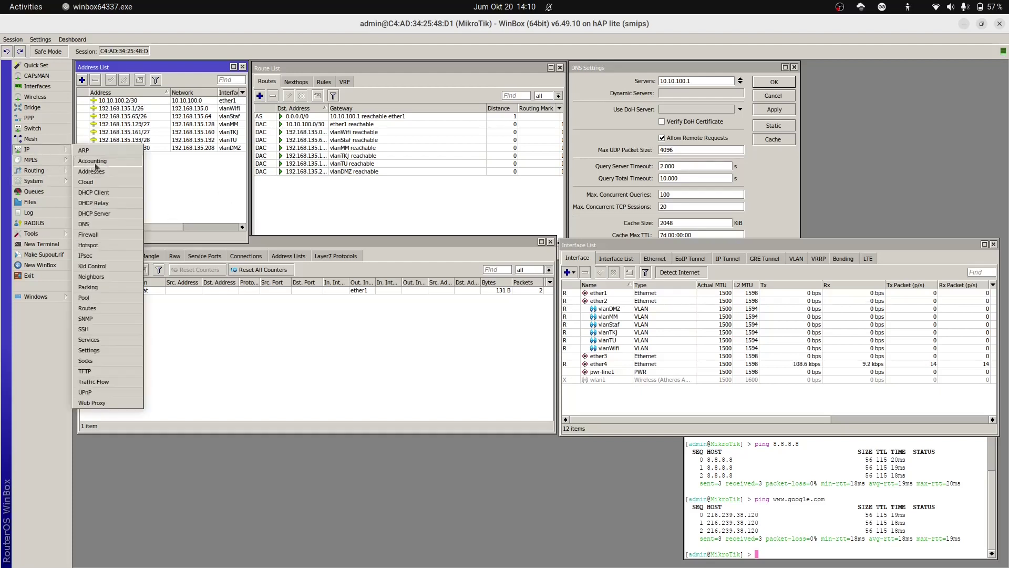
click(121, 213)
drag(391, 224, 162, 312)
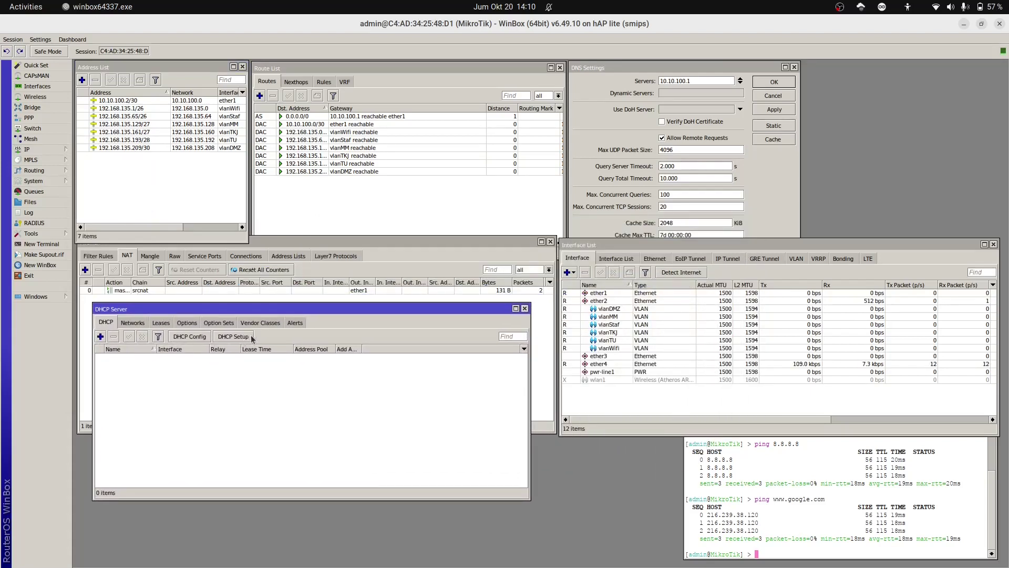
Step: Run DHCP Setup on vlanMM: 192.168.135.128/27, gateway .129, pool .130-158, DNS 10.10.100.1, 10-minute lease
click(234, 337)
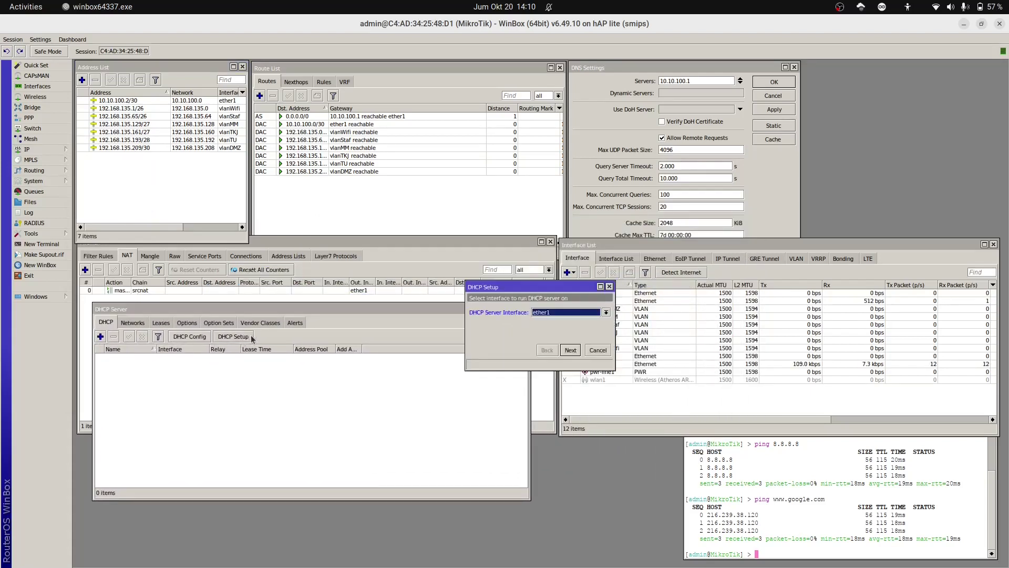
click(607, 313)
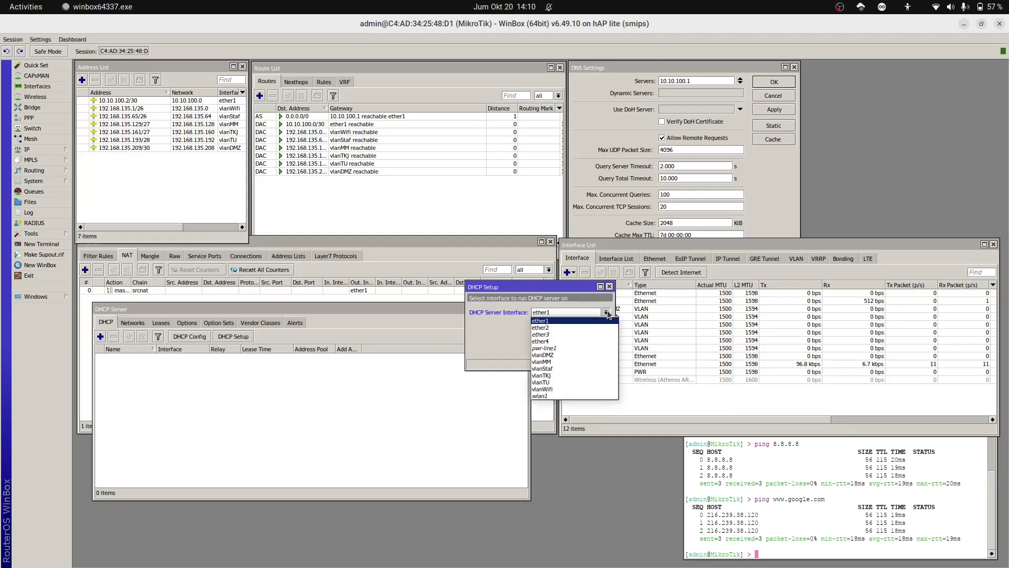
click(592, 362)
click(571, 351)
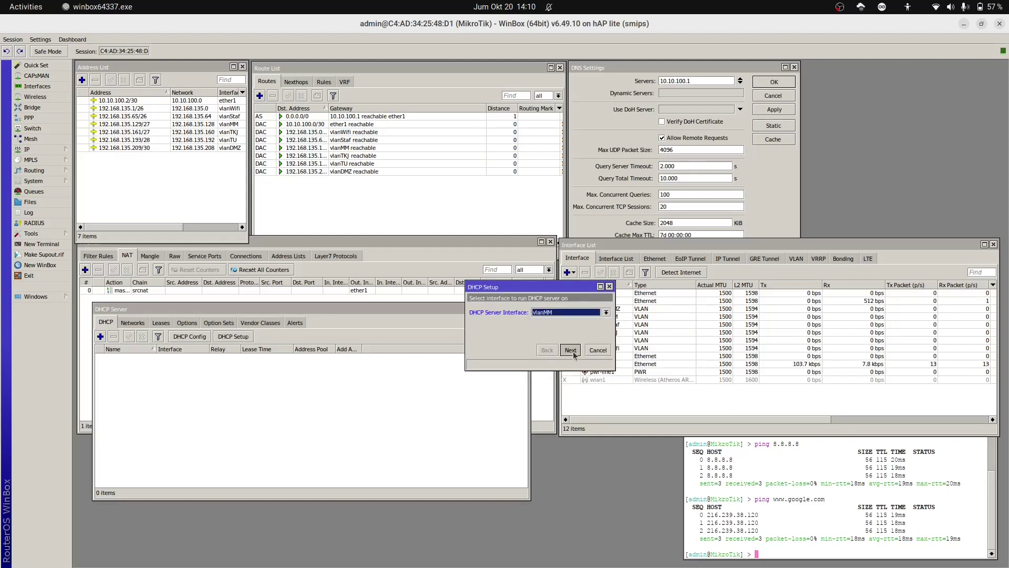
click(571, 351)
click(571, 351)
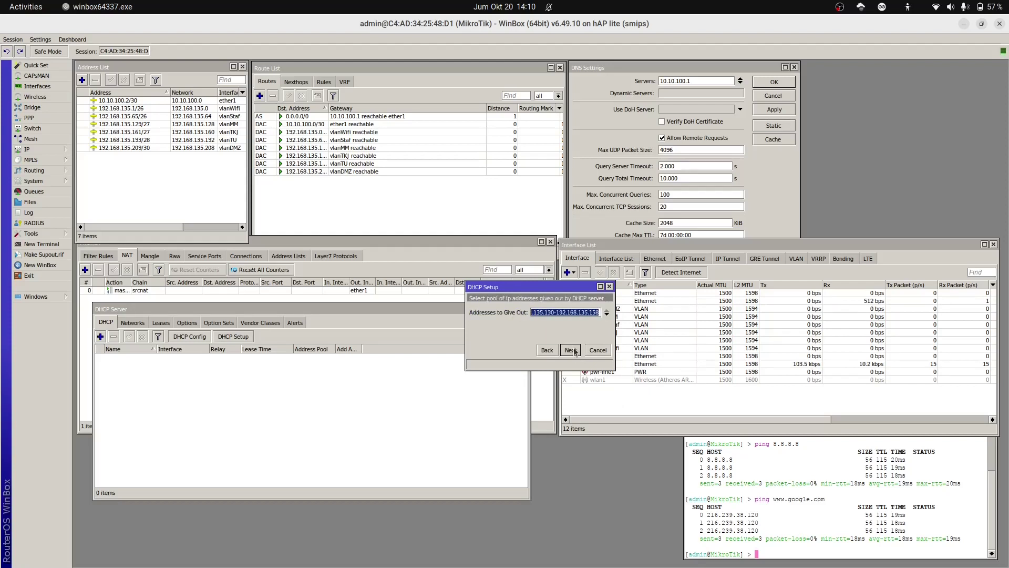
click(575, 351)
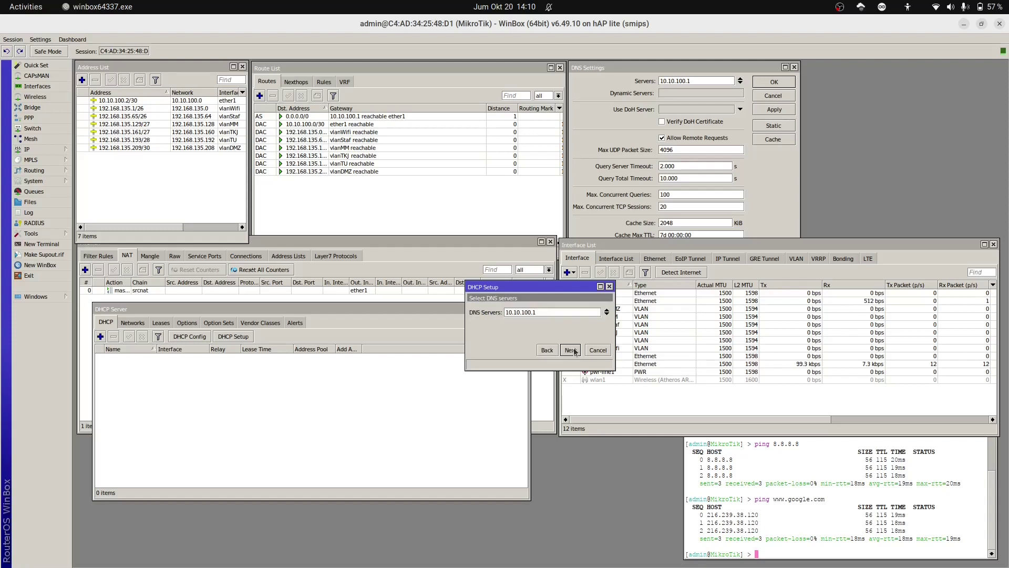
click(575, 350)
click(574, 350)
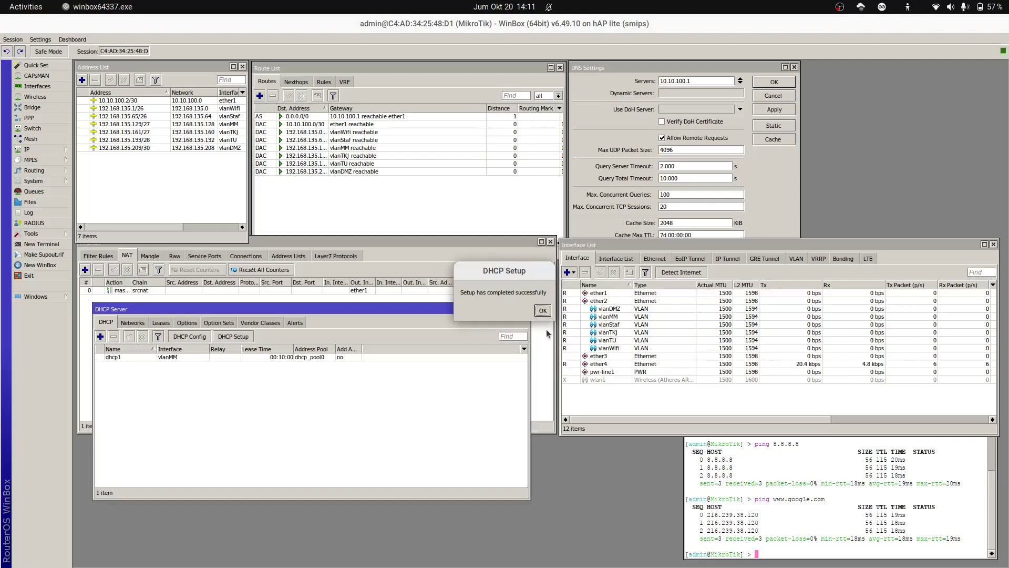
Step: Create DHCP server dhcp2 on vlanStaf, accepting the 192.168.135.64/26 defaults and 10-minute lease
click(542, 311)
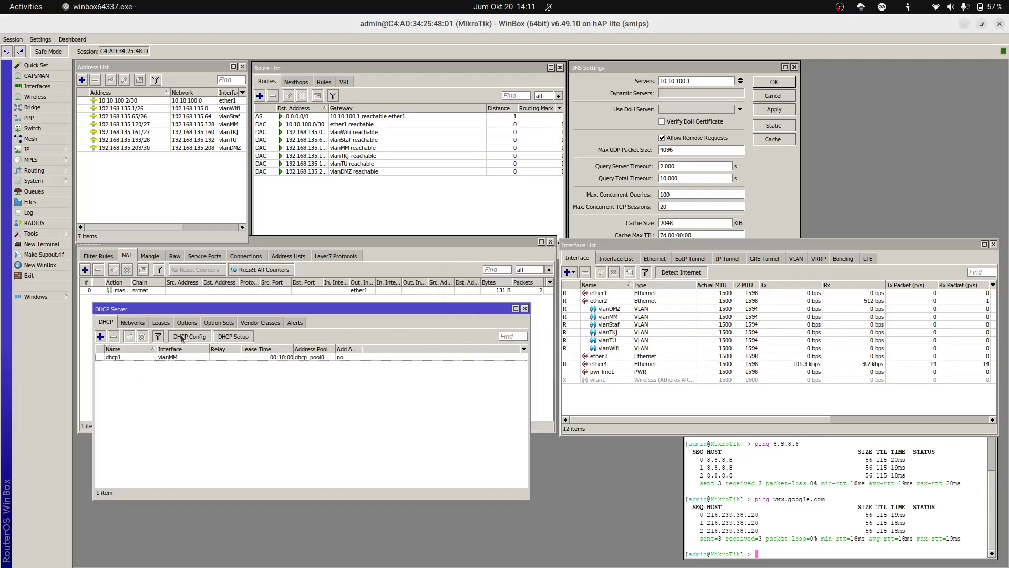
click(236, 338)
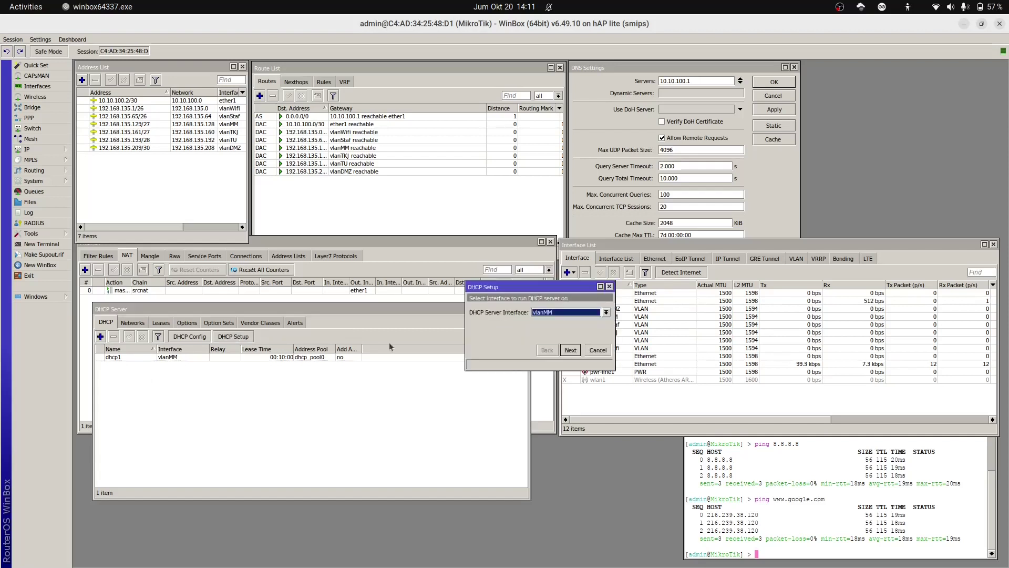
click(594, 314)
click(570, 370)
click(571, 351)
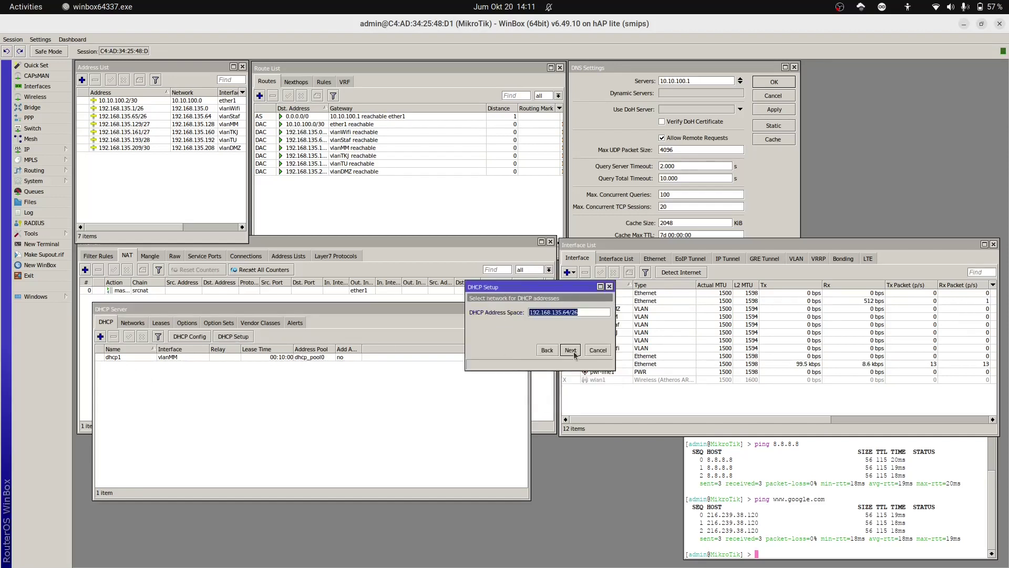
click(571, 351)
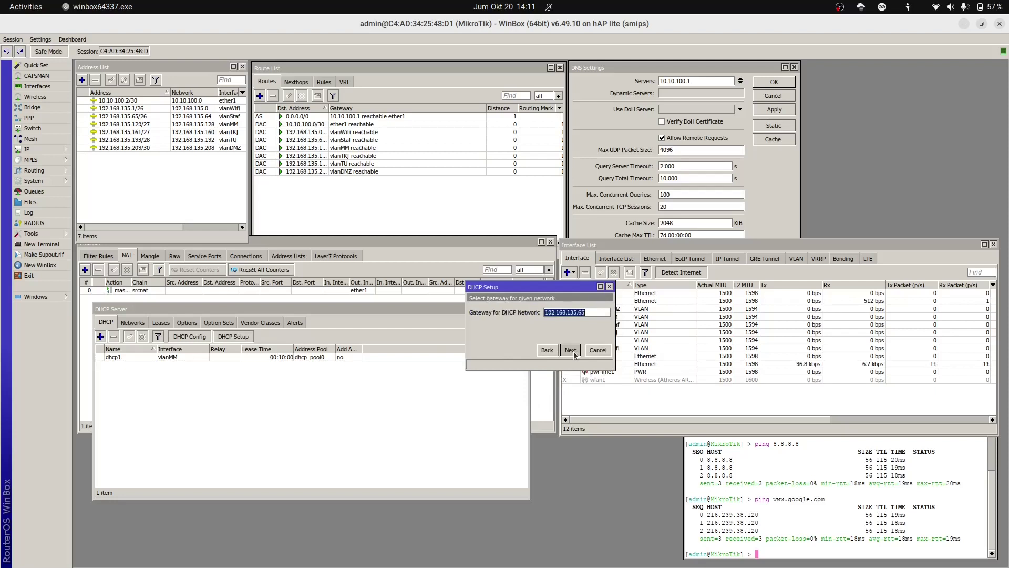
click(571, 351)
click(571, 350)
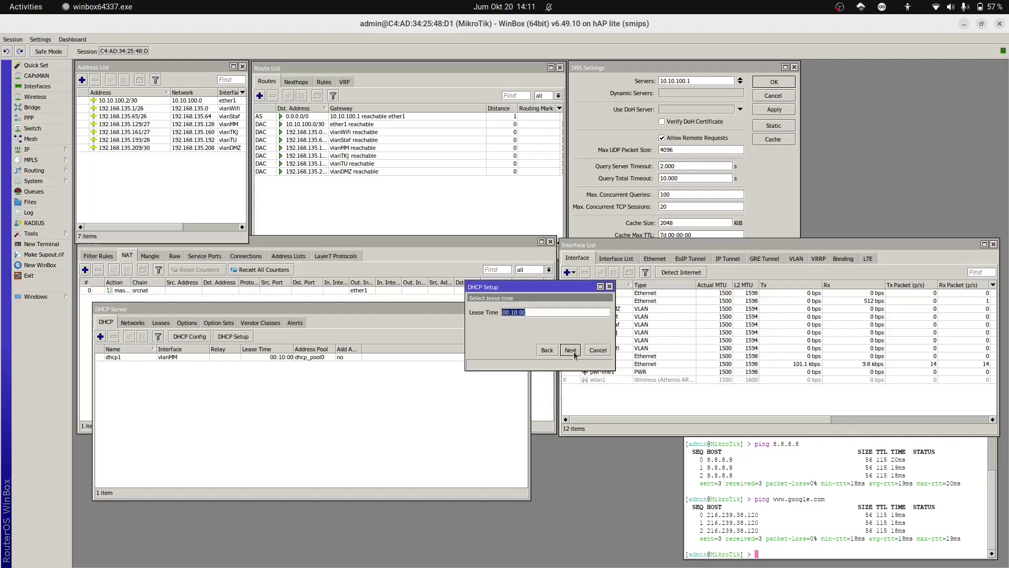
click(571, 350)
click(543, 310)
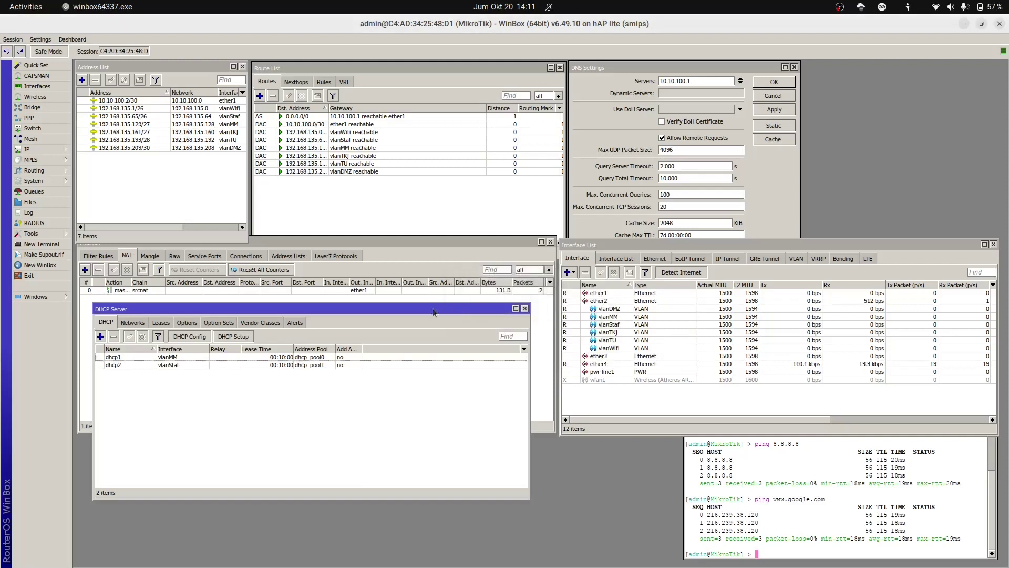
Step: Create DHCP server dhcp3 on vlanTKJ with the suggested network, gateway, pool, DNS and lease
click(245, 338)
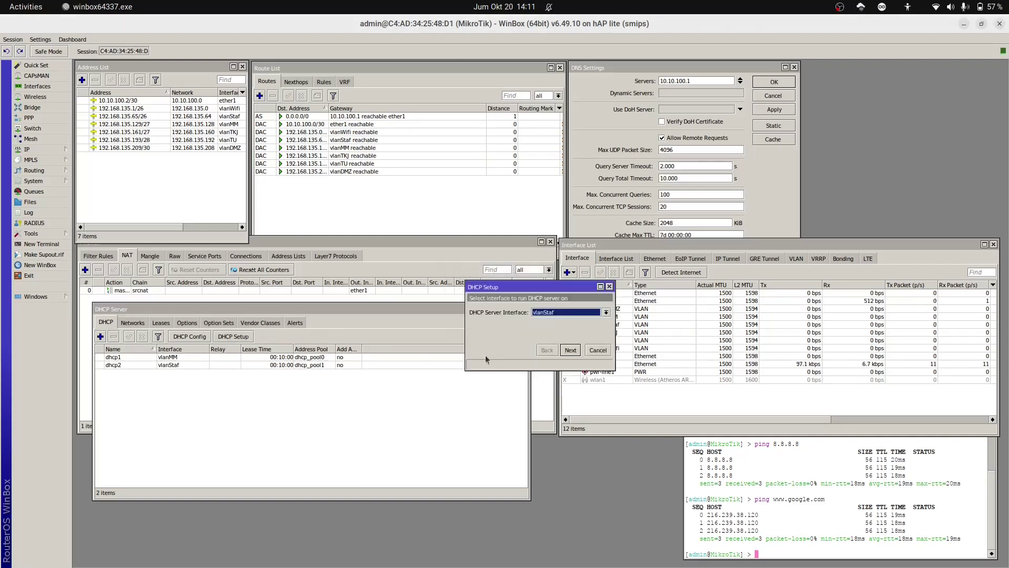
click(563, 315)
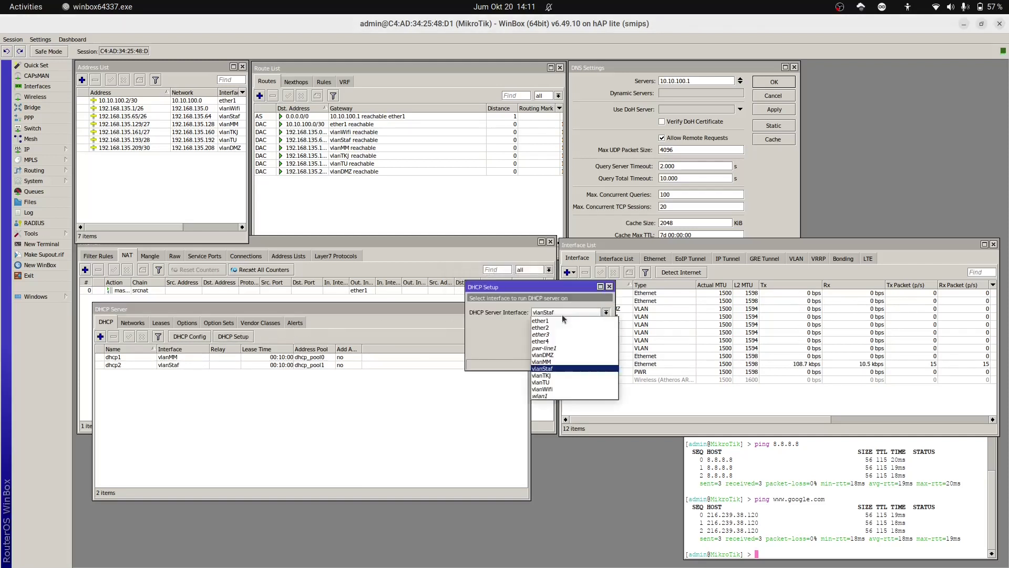
click(558, 376)
click(571, 351)
click(571, 351)
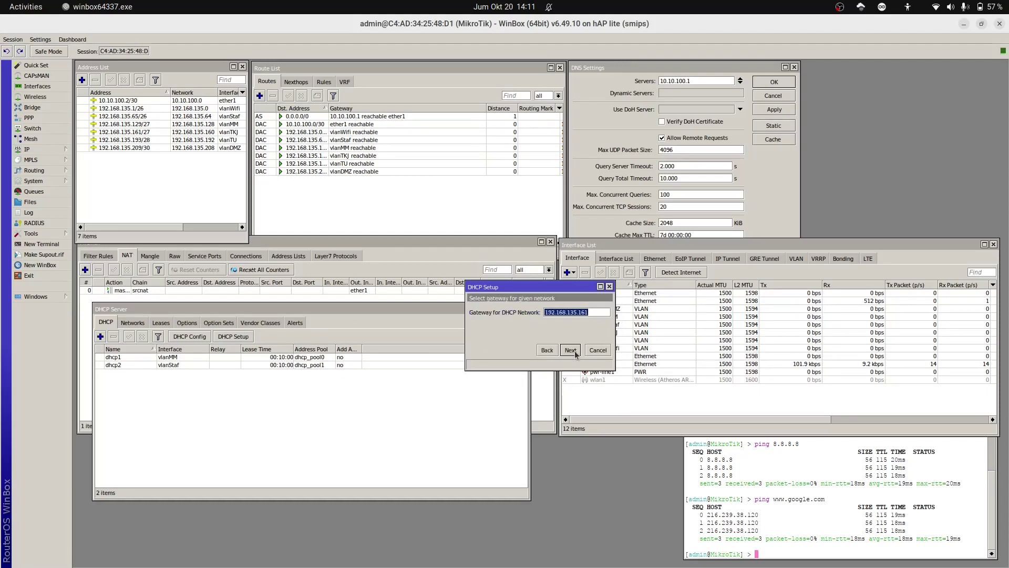
click(572, 350)
click(571, 351)
click(571, 351)
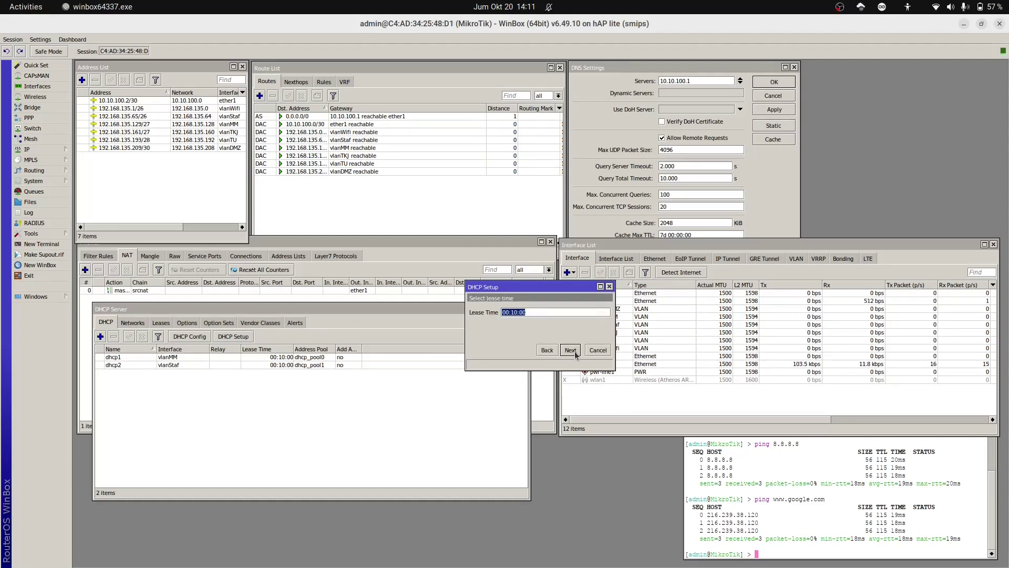
click(571, 351)
click(542, 311)
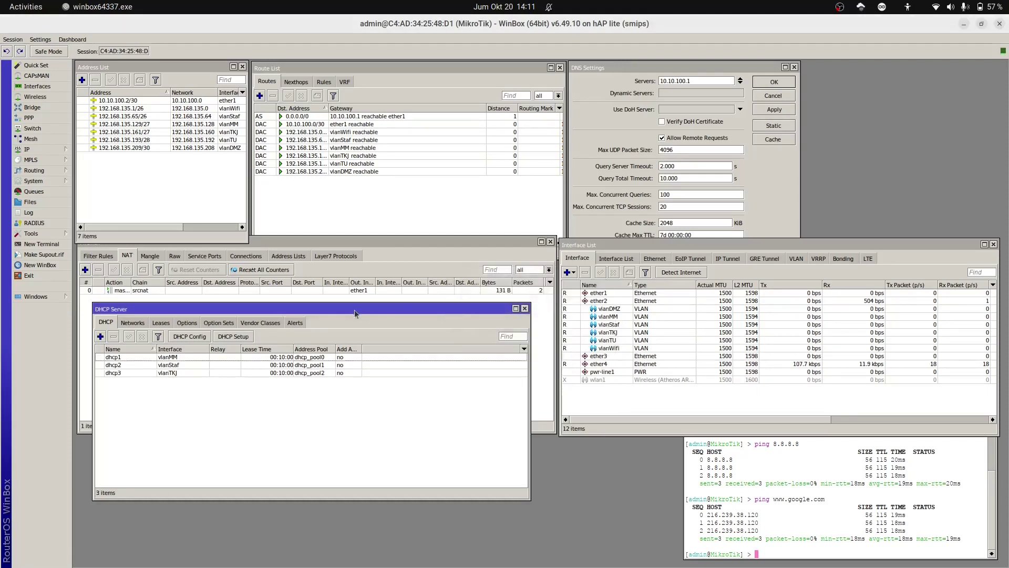
Step: Create DHCP server dhcp4 on vlanTU, accepting all suggested settings and the 10-minute lease
click(245, 338)
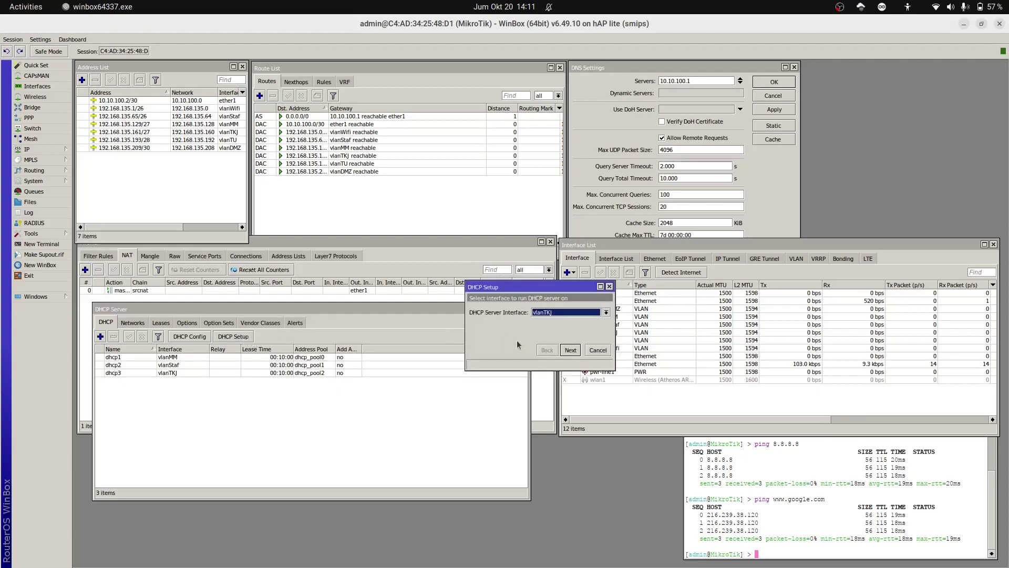
click(587, 316)
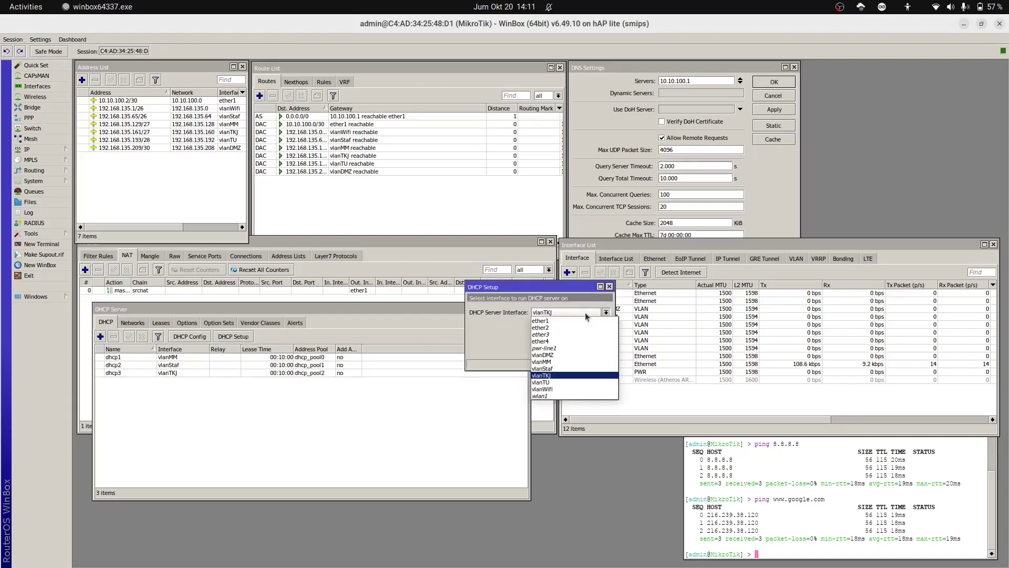
click(558, 378)
click(571, 351)
click(572, 351)
click(573, 352)
click(574, 354)
click(573, 352)
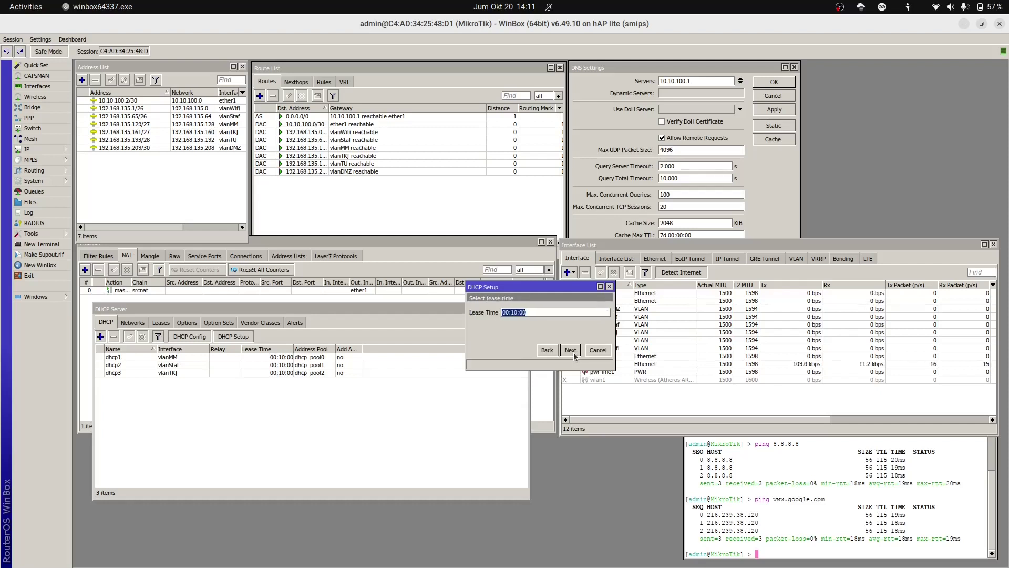
click(572, 352)
click(542, 311)
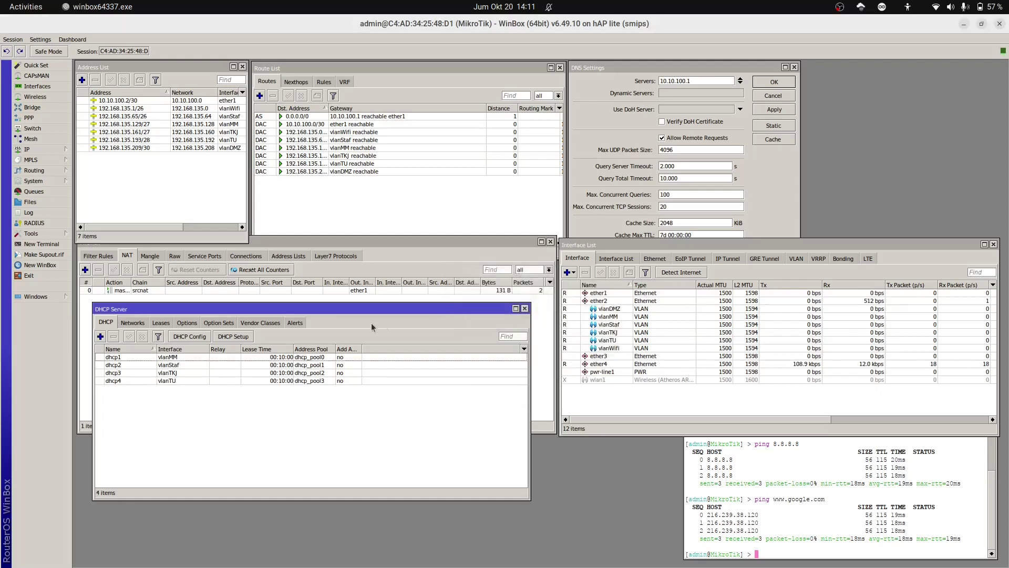
Step: Create DHCP server dhcp5 on vlanWifi, accepting all suggested settings and the 10-minute lease
click(251, 339)
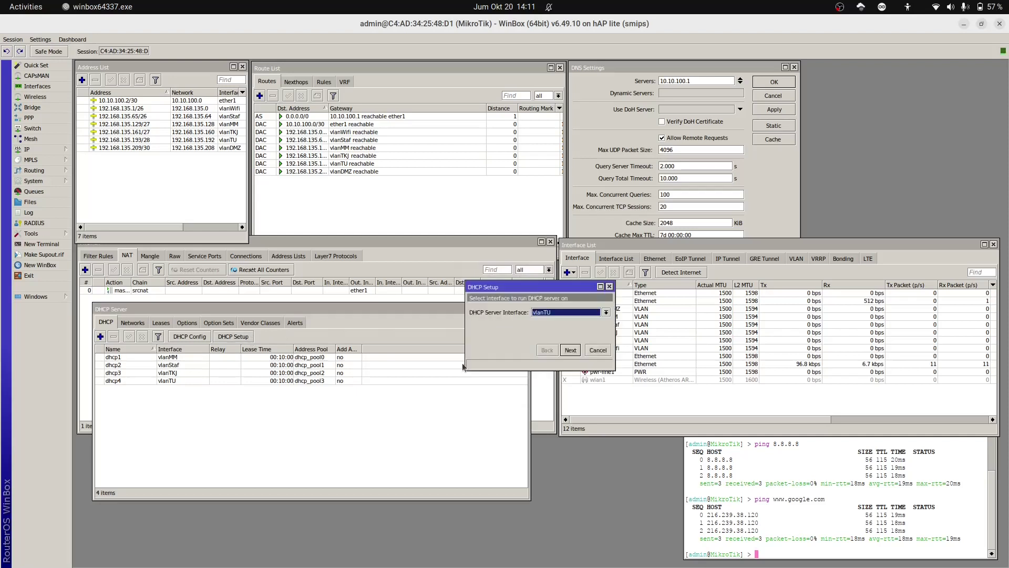
click(586, 314)
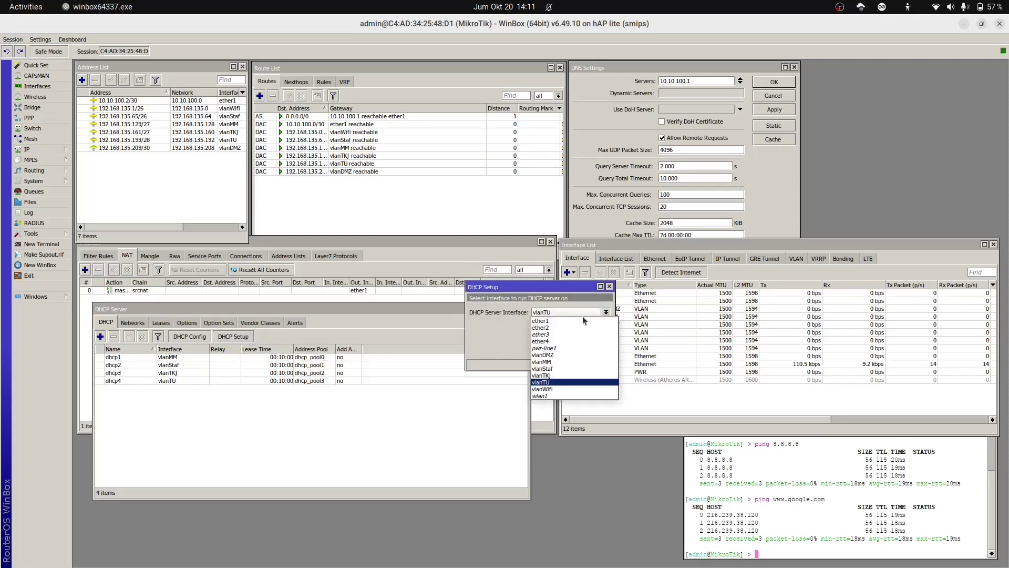
click(581, 389)
click(578, 351)
click(578, 351)
click(578, 352)
click(579, 351)
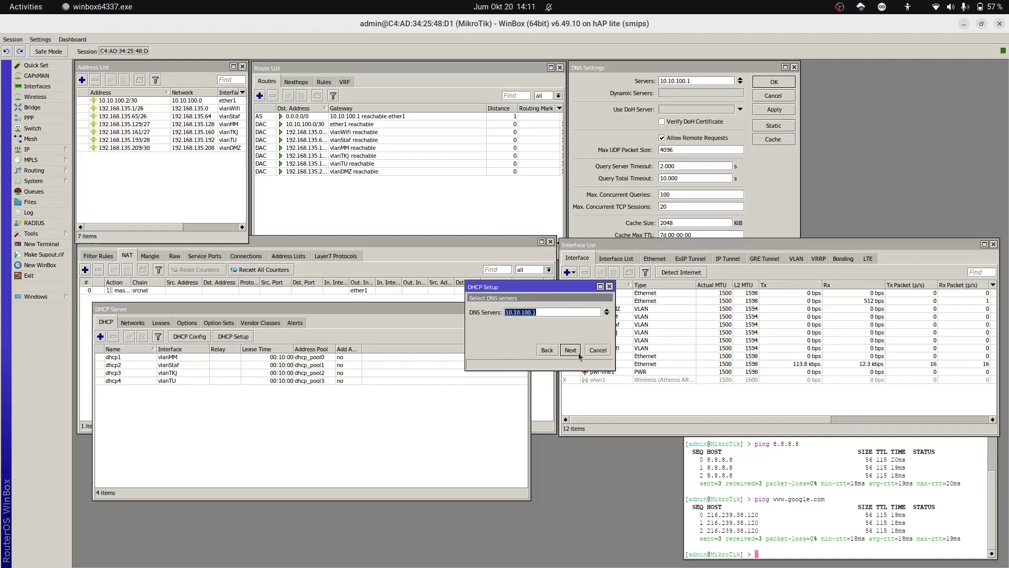
click(579, 353)
click(579, 353)
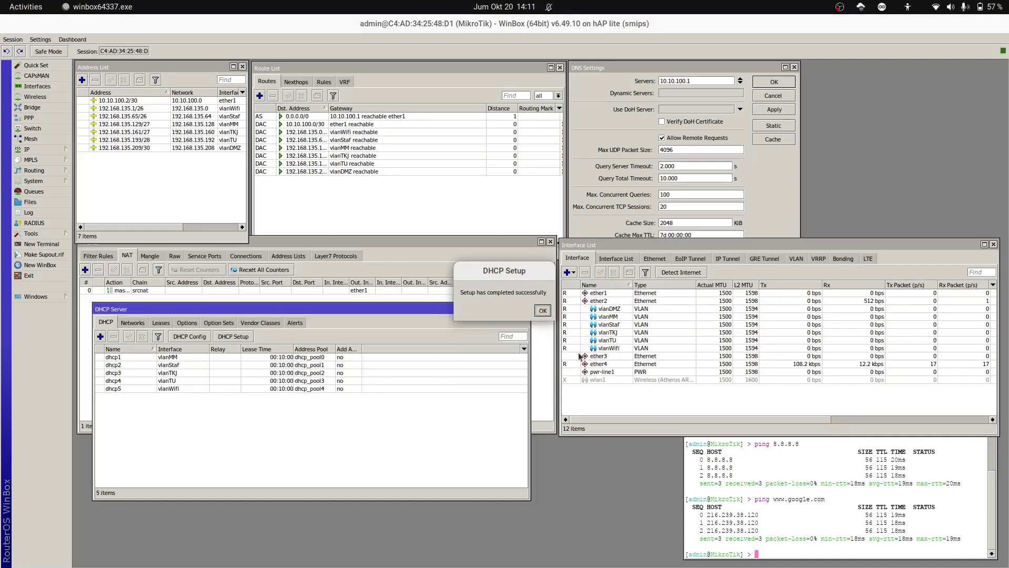
click(545, 313)
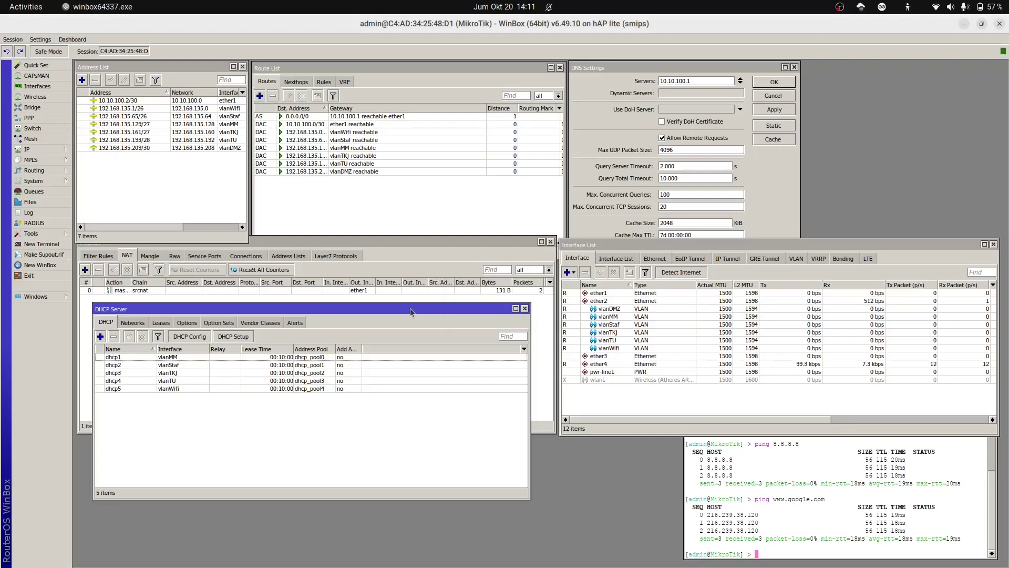
Step: Move the DHCP Server window further down the screen
drag(411, 318, 410, 371)
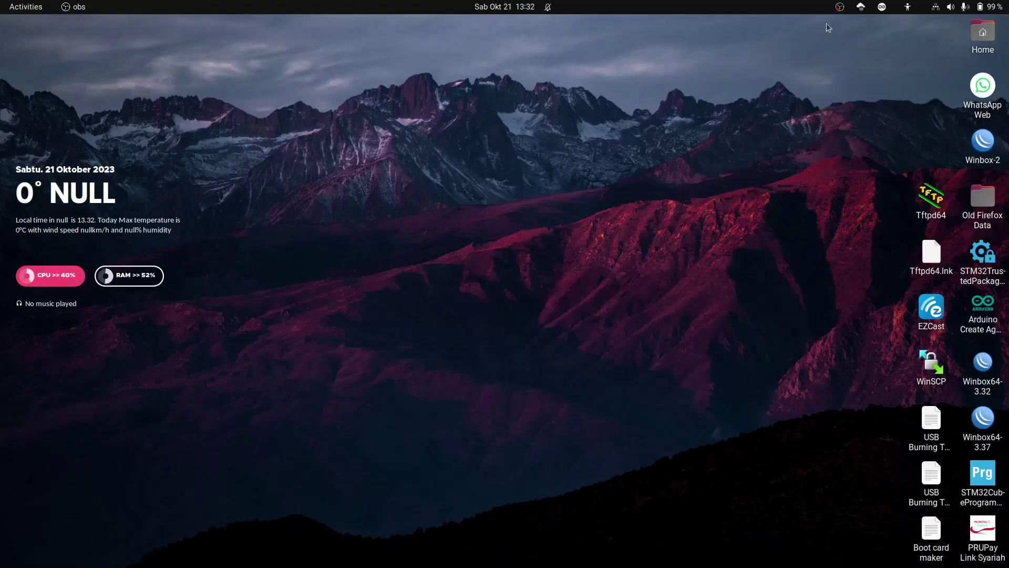
Step: Open the Wired settings from the system menu and switch the wired connection off
click(937, 10)
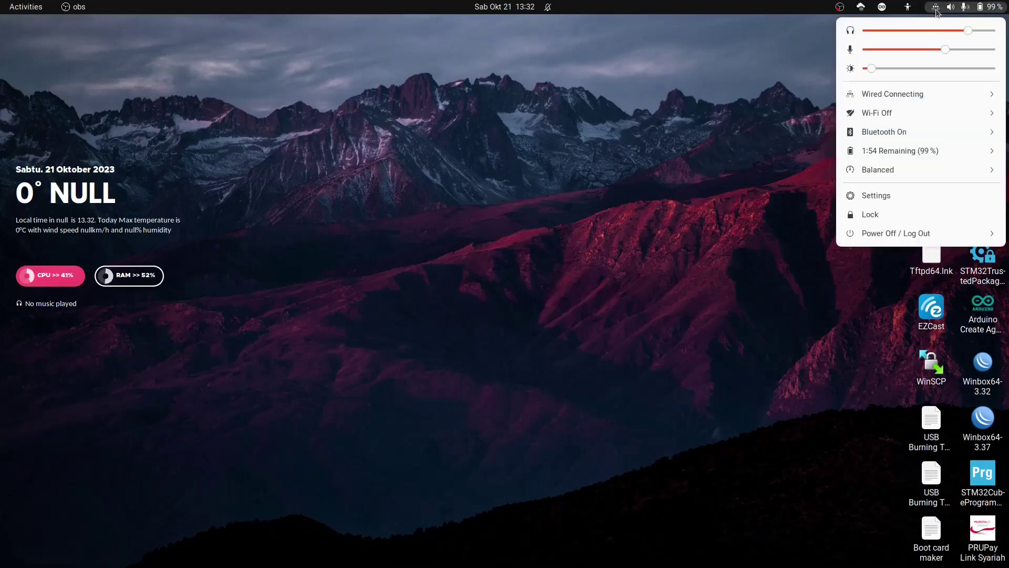
click(934, 96)
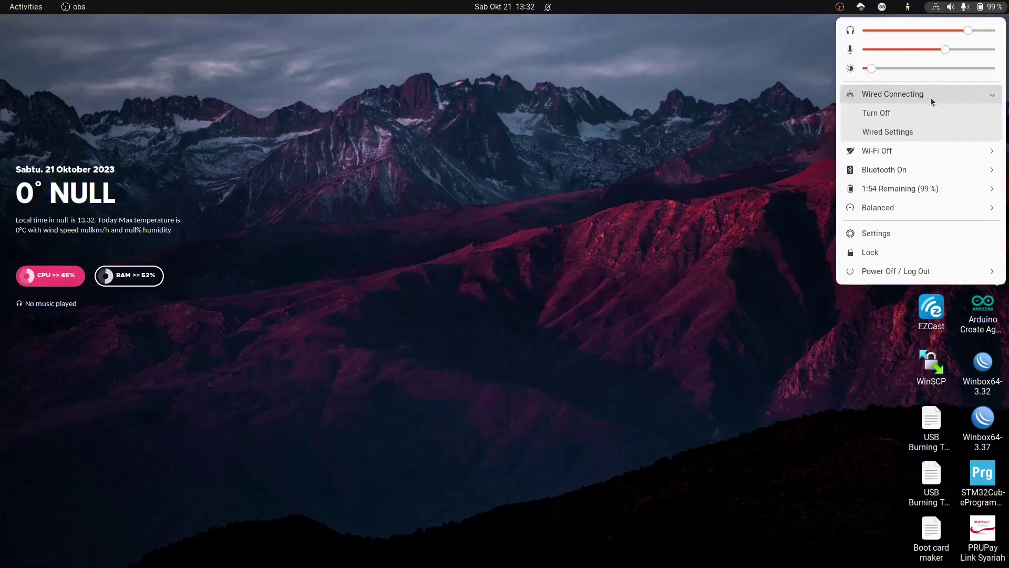
click(905, 134)
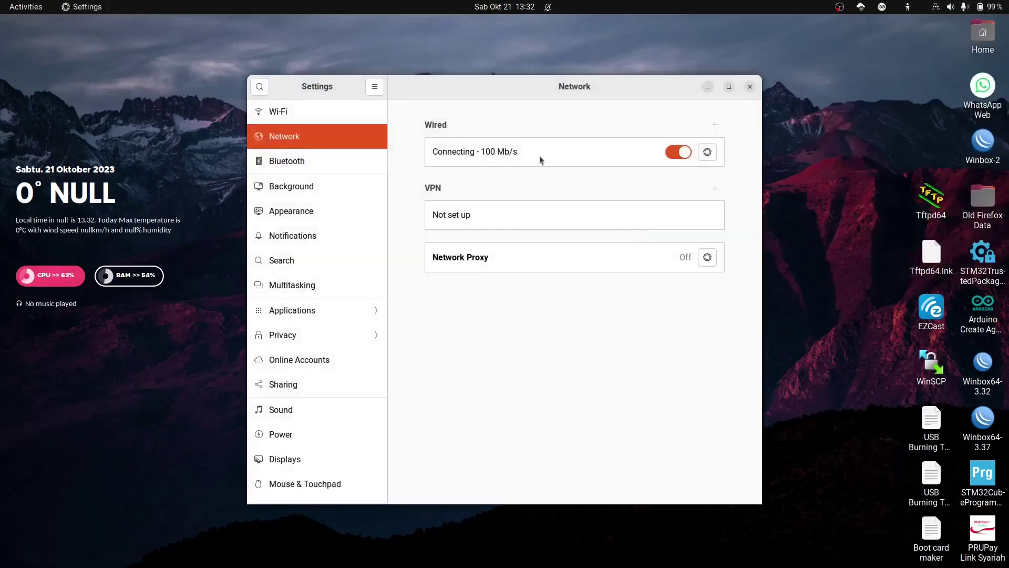
click(679, 152)
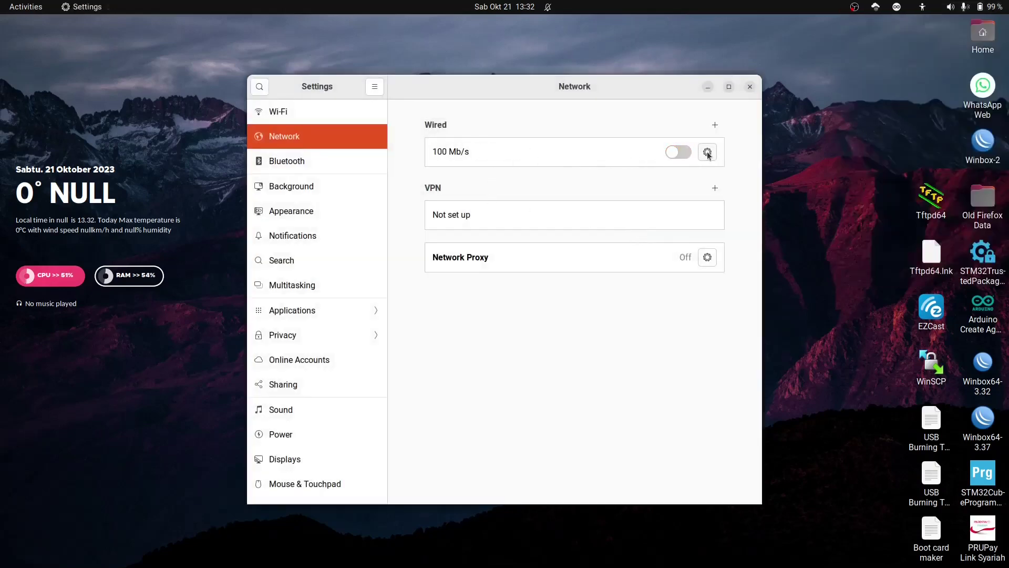
Step: Set wired IPv4 to Manual with address 192.168.2.10 and netmask 255.255.255.0, and apply
click(707, 153)
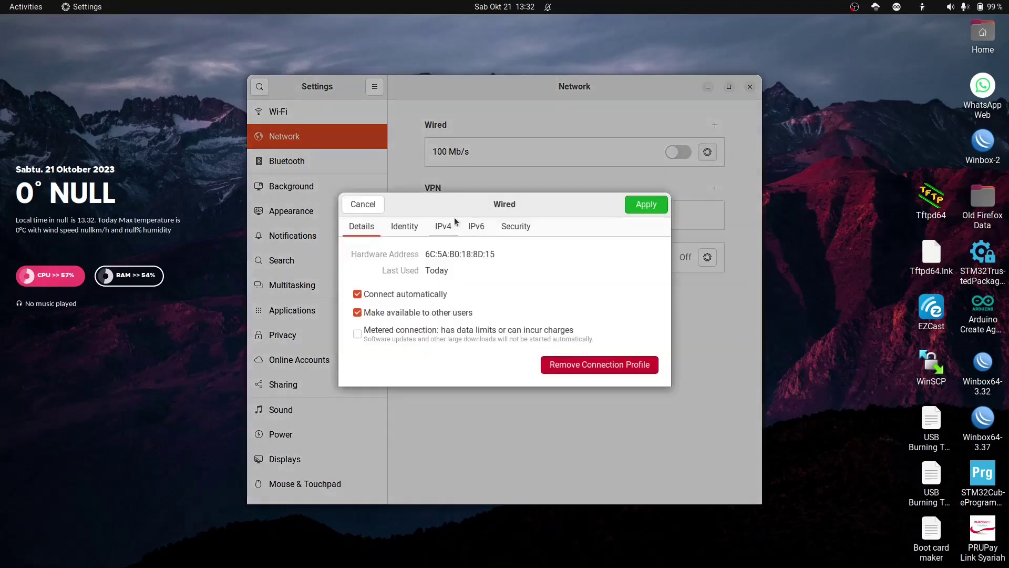
click(442, 227)
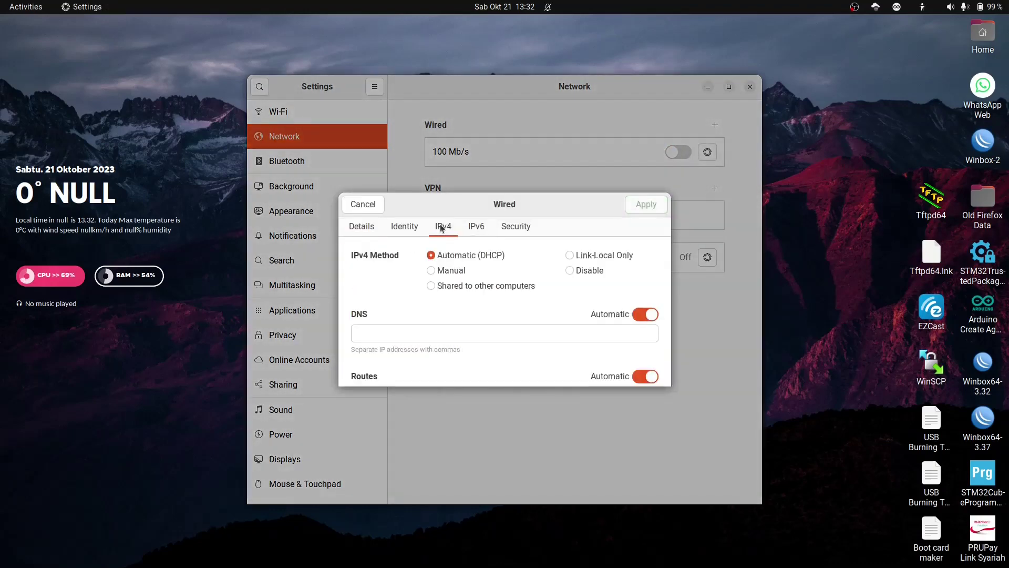
click(441, 270)
click(424, 334)
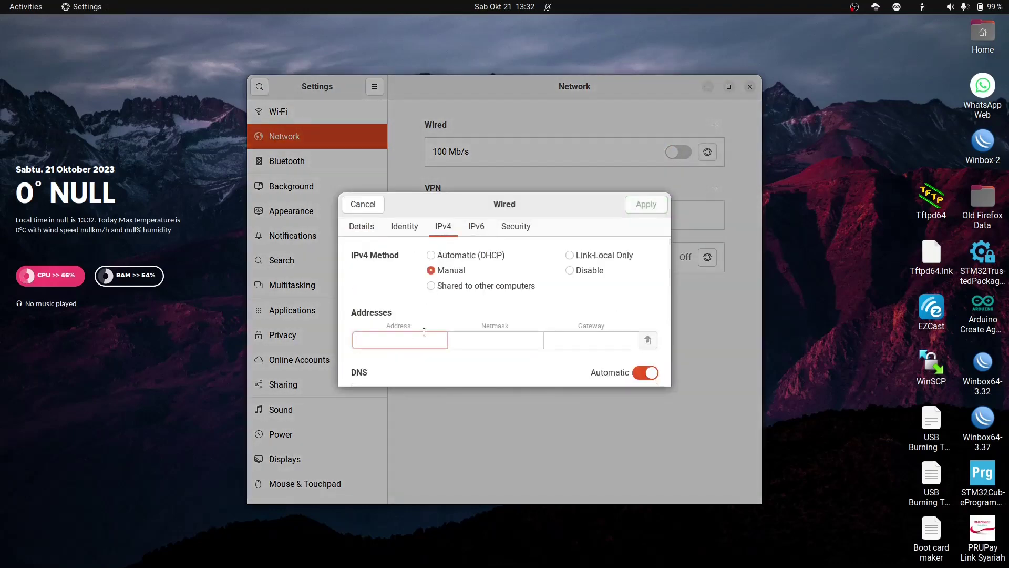
text(192.16)
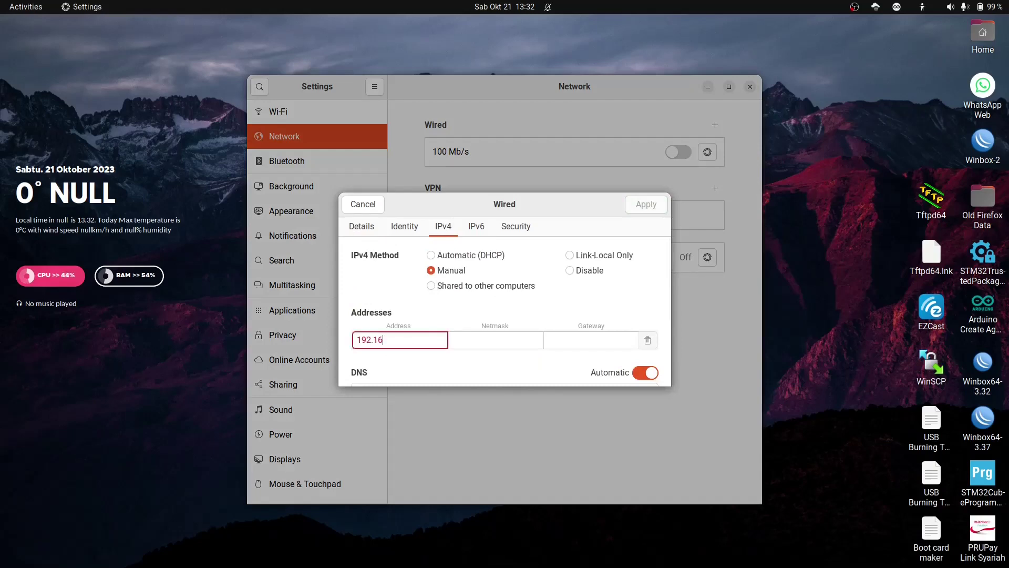
text(8.2.10)
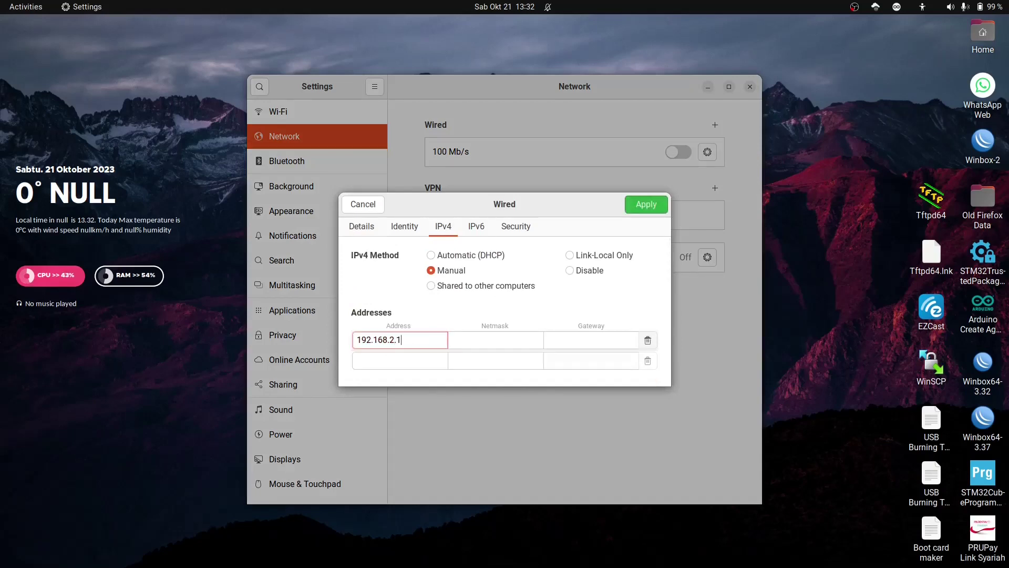
click(474, 339)
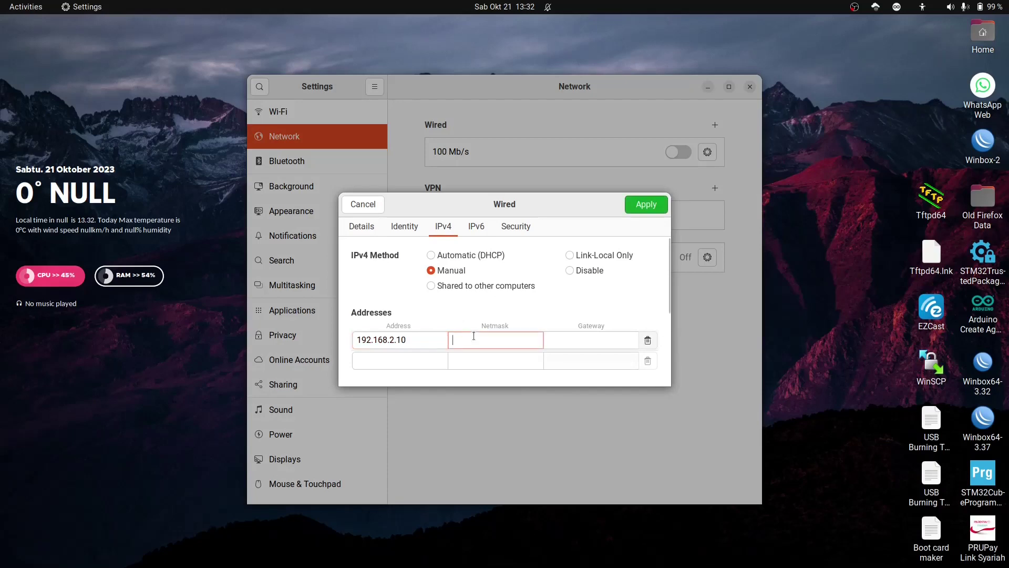
text(255.2)
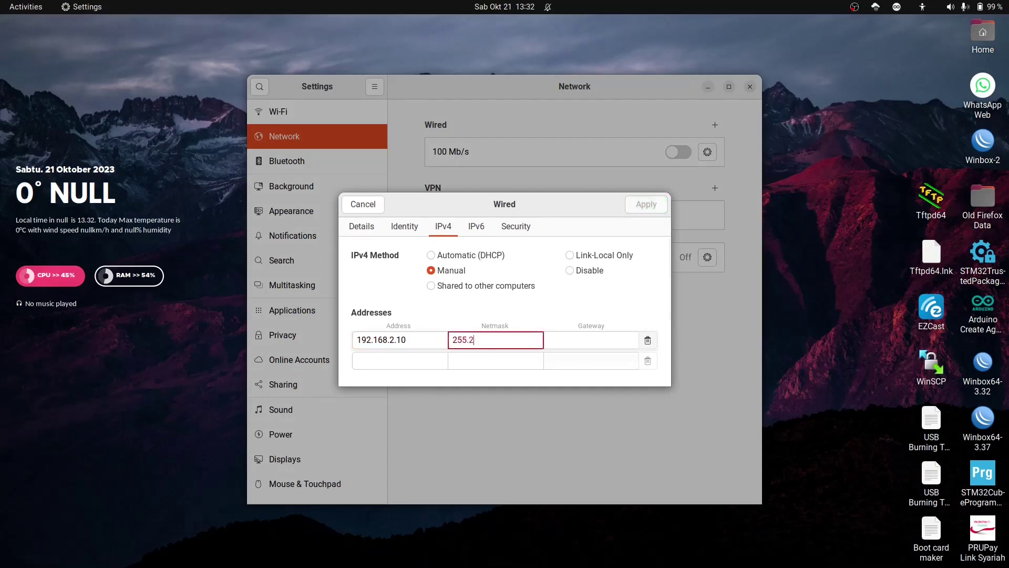
text(55.255.0)
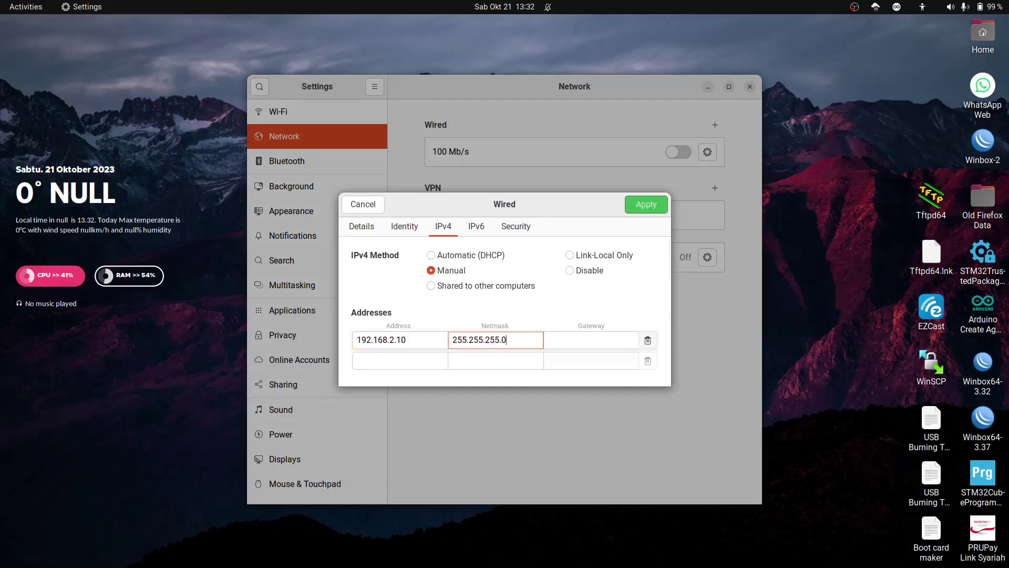
click(640, 209)
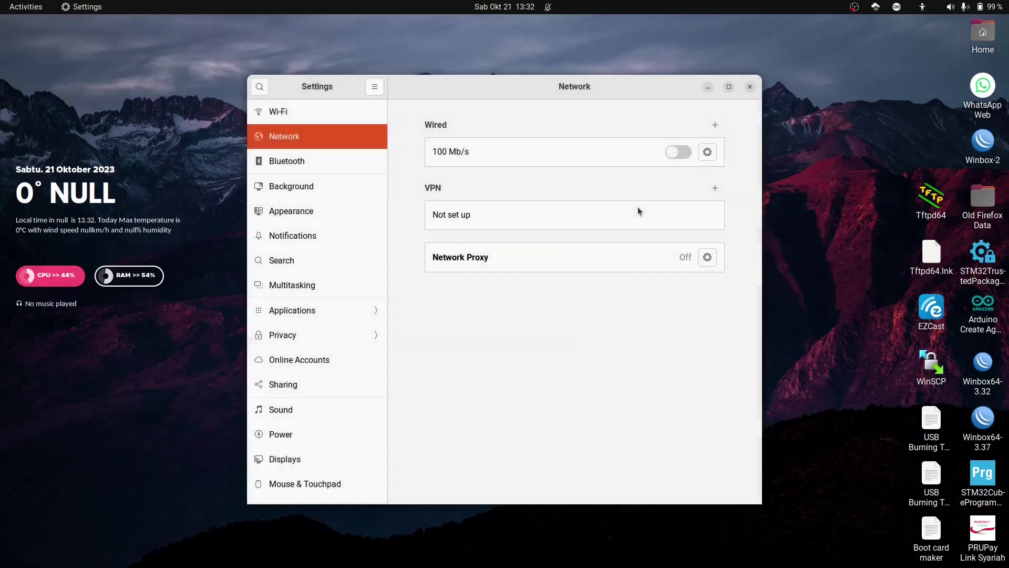
Step: Turn the wired connection back on and launch Chrome under the user's profile
click(687, 153)
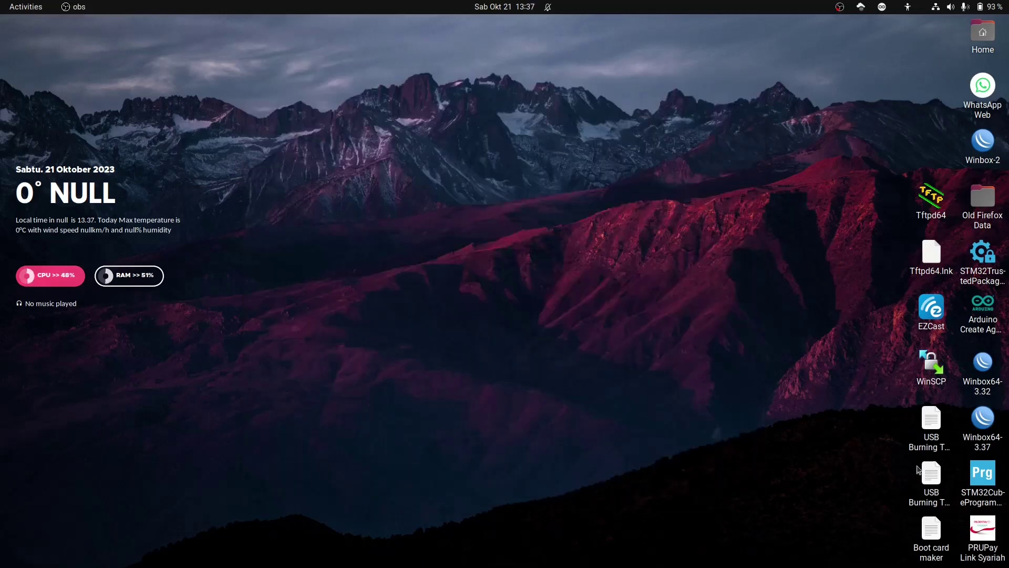
click(799, 547)
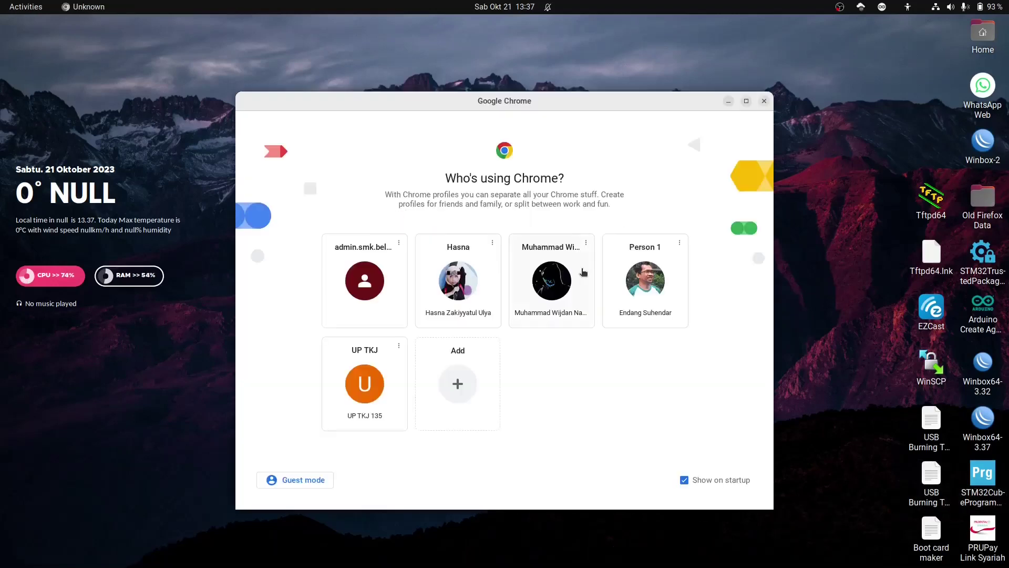
click(638, 286)
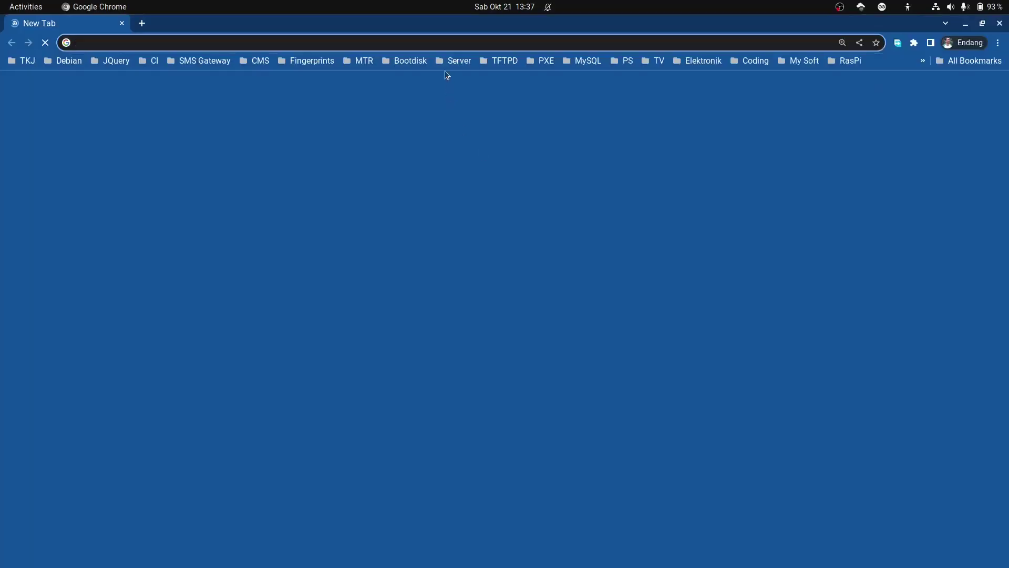
click(443, 42)
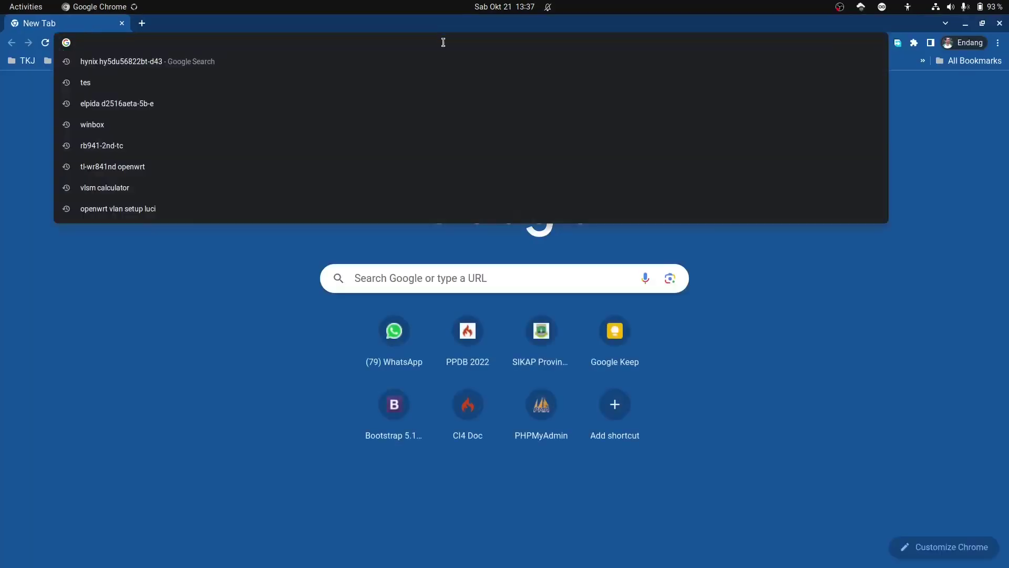
Step: Browse to 192.168.2.1 and log in to the switch as admin with the password
text(192.)
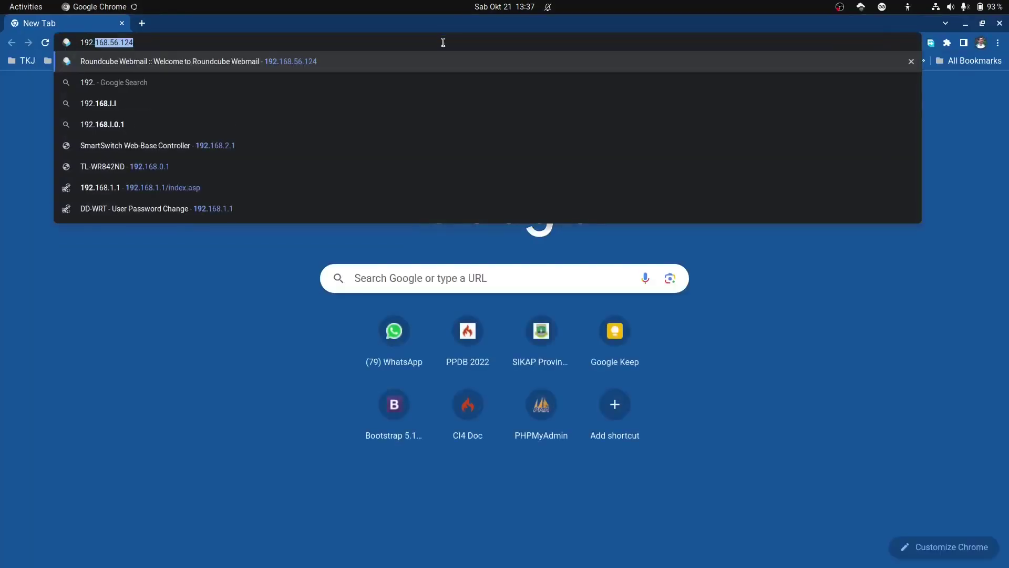
text(168.2.1)
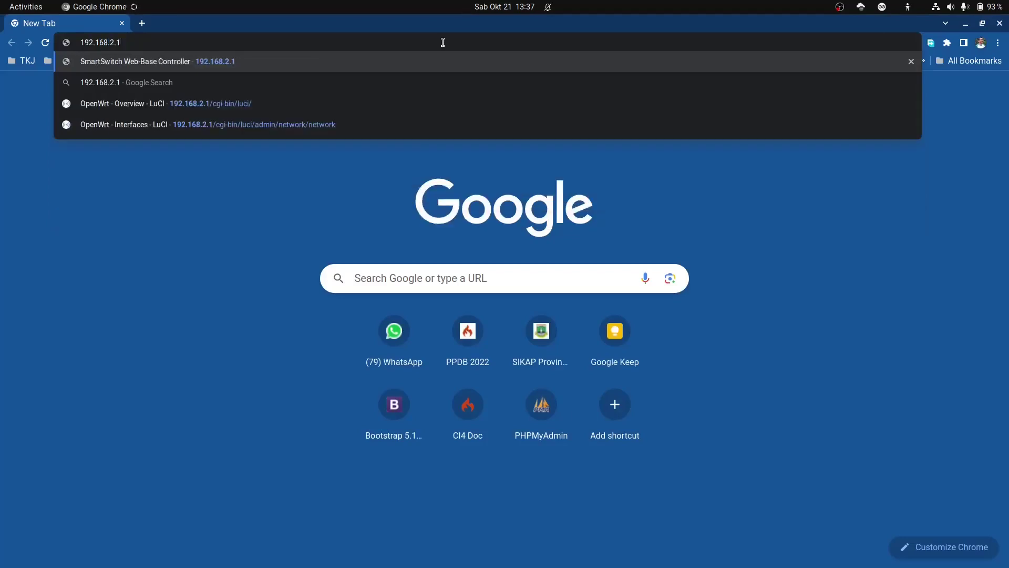
key(Return)
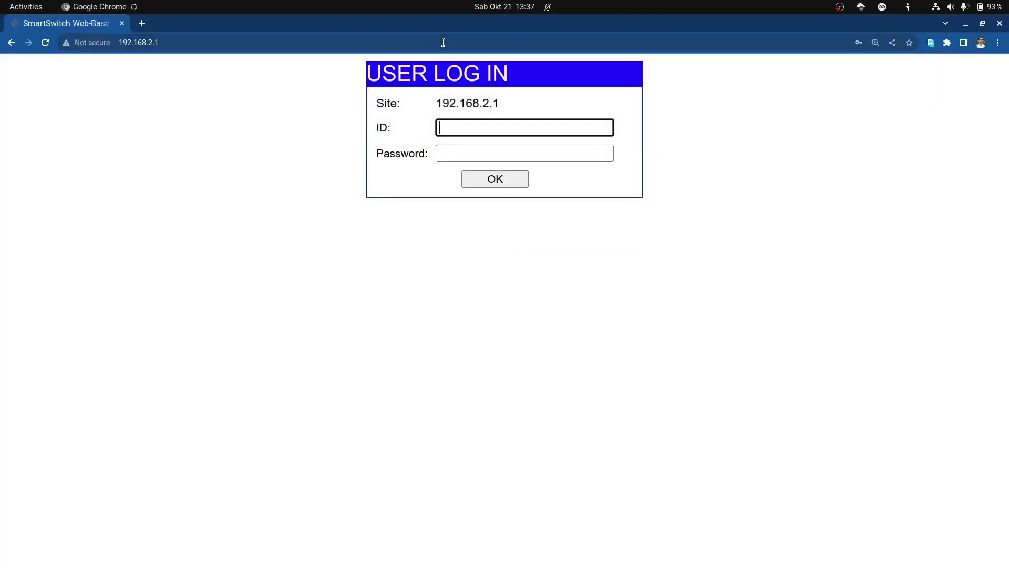
text(admin)
key(Tab)
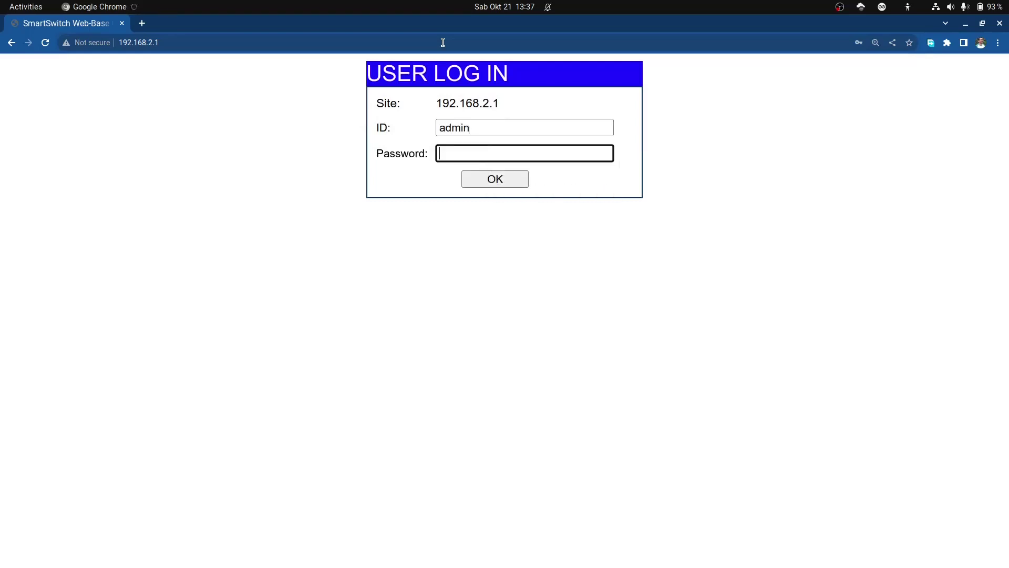
text(******)
key(Return)
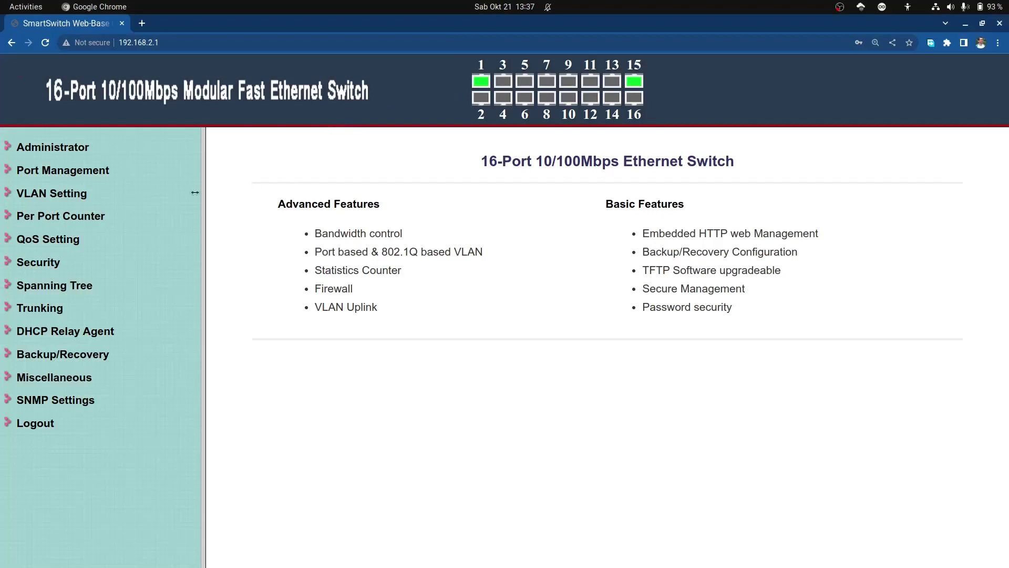
click(78, 195)
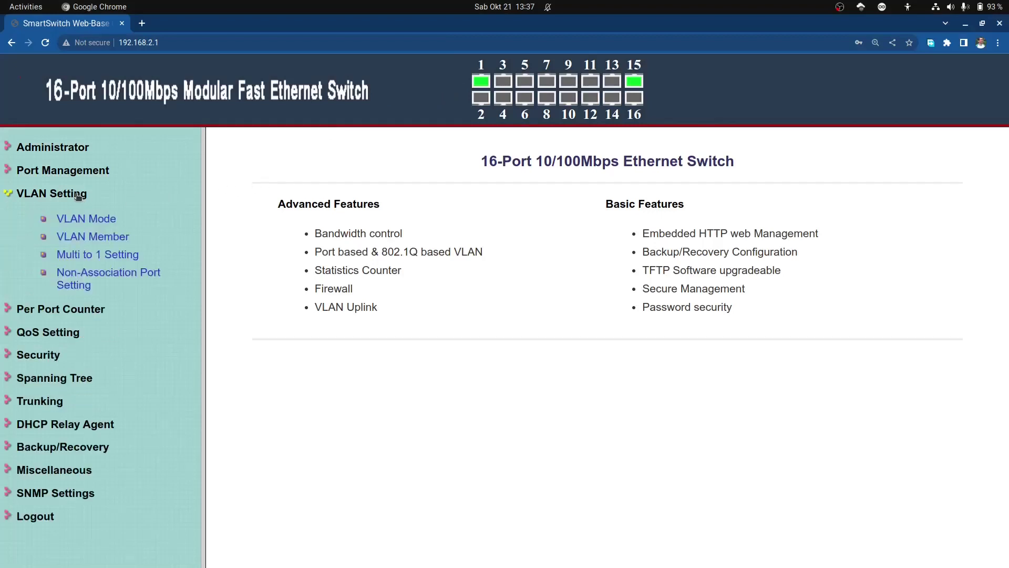
Step: Change the VLAN mode from Port Based to Tag Based with tag mode Tag/Untag base on VID
click(108, 223)
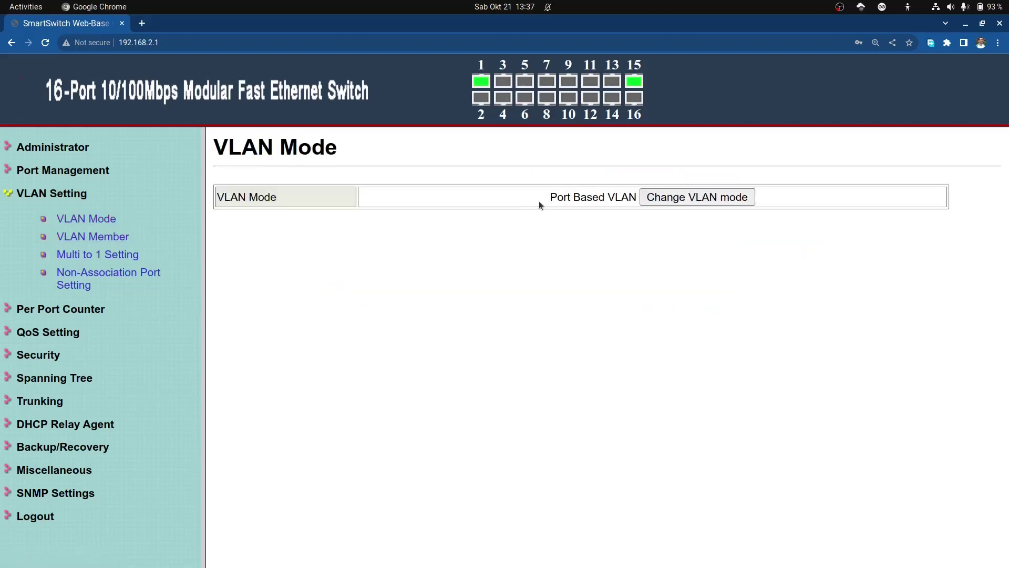
drag(541, 199, 599, 201)
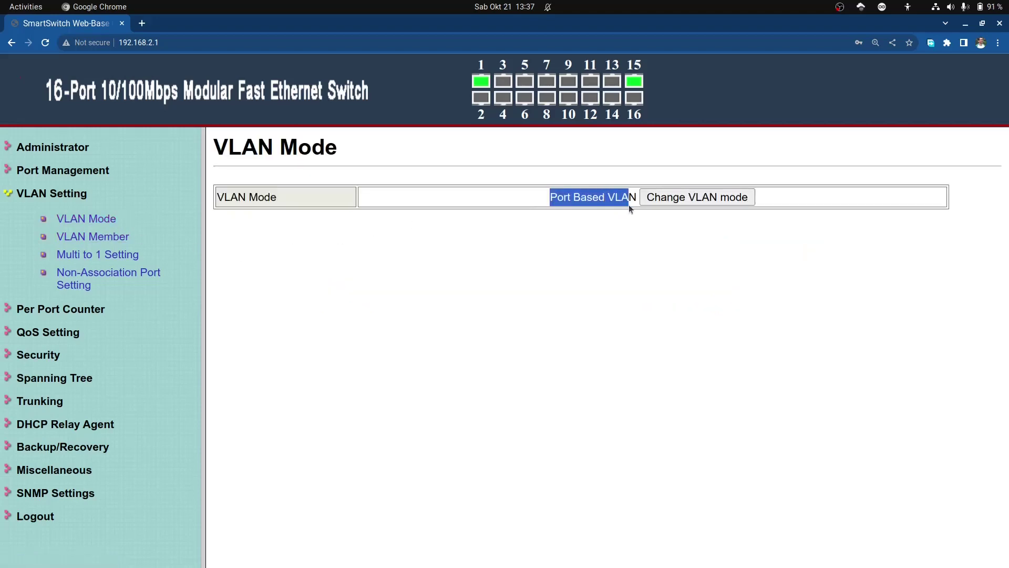
click(638, 247)
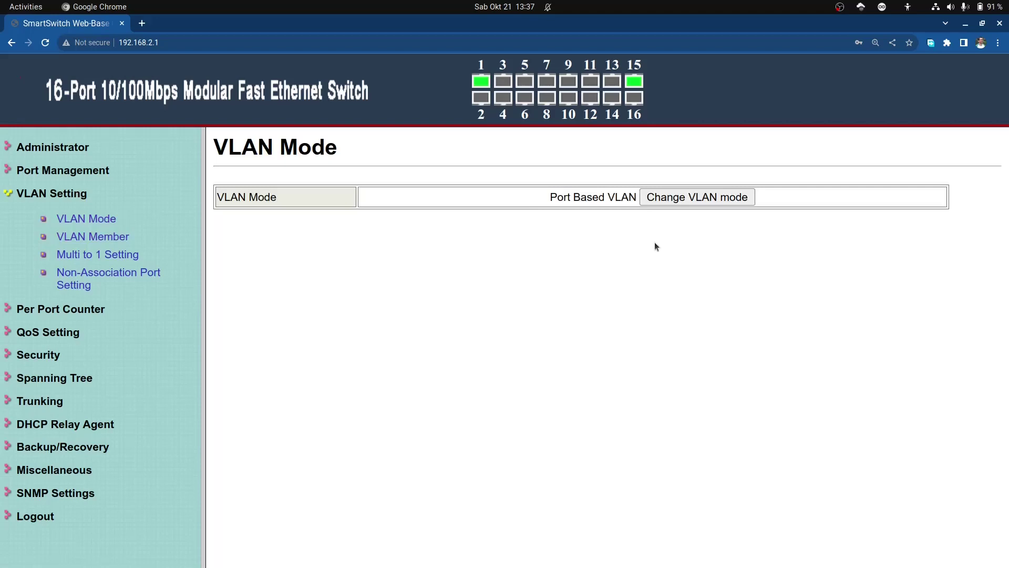
click(675, 203)
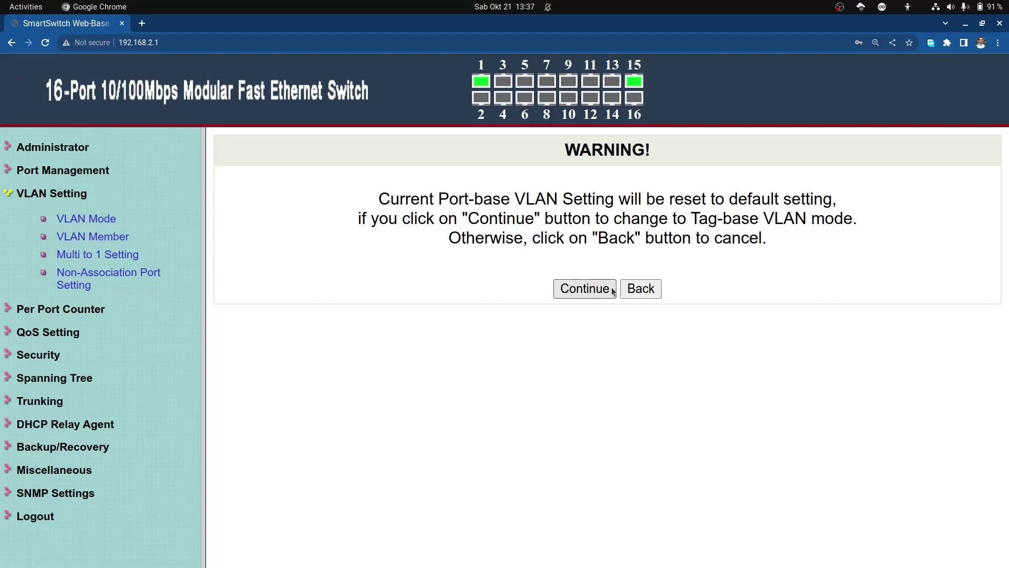
click(613, 292)
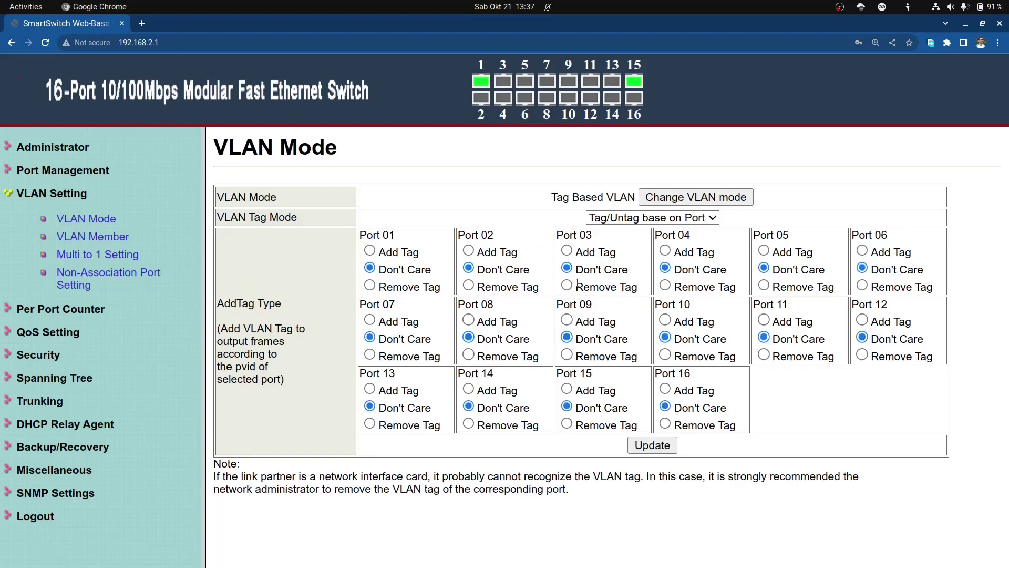
click(696, 222)
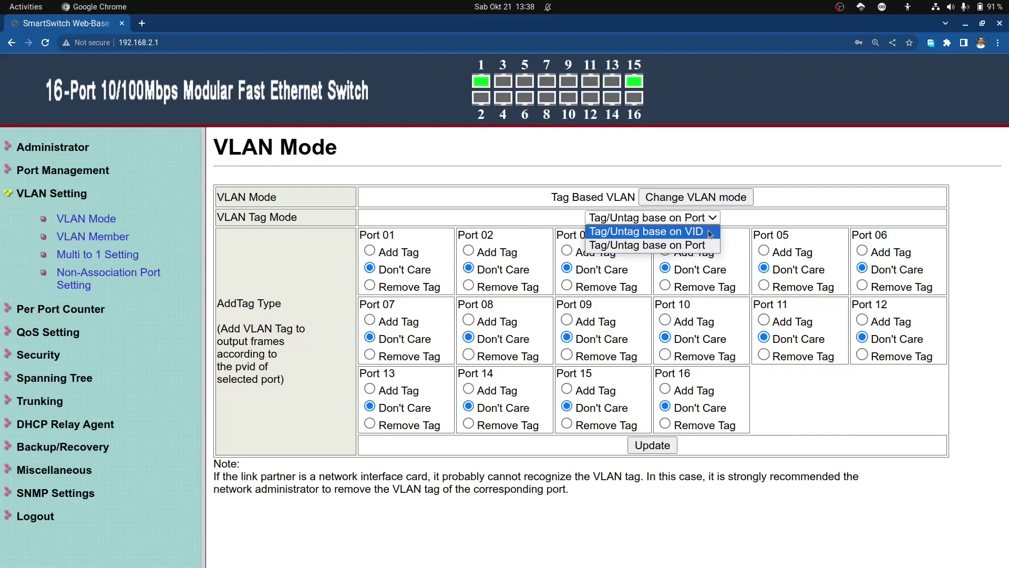
click(709, 232)
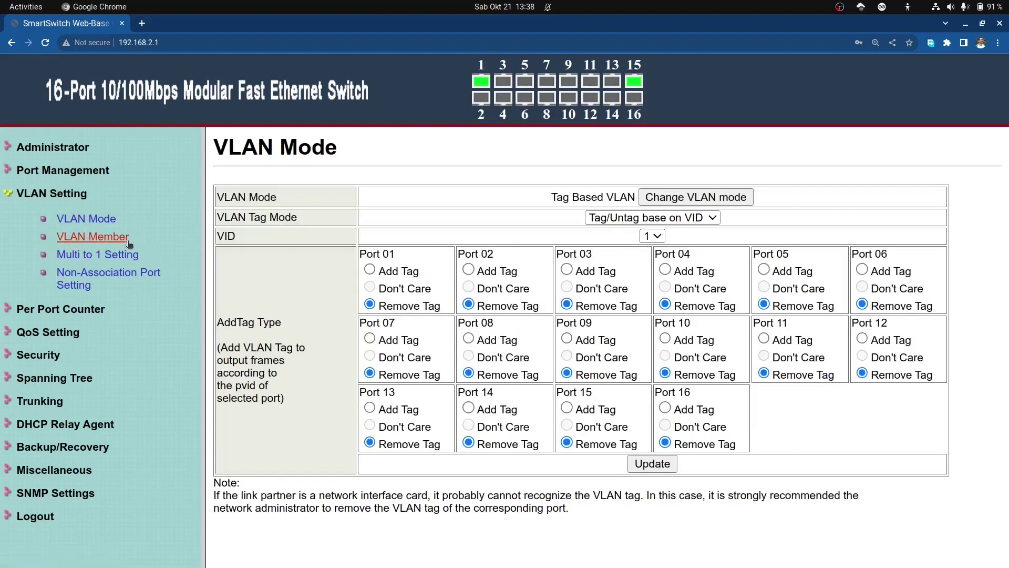
click(92, 237)
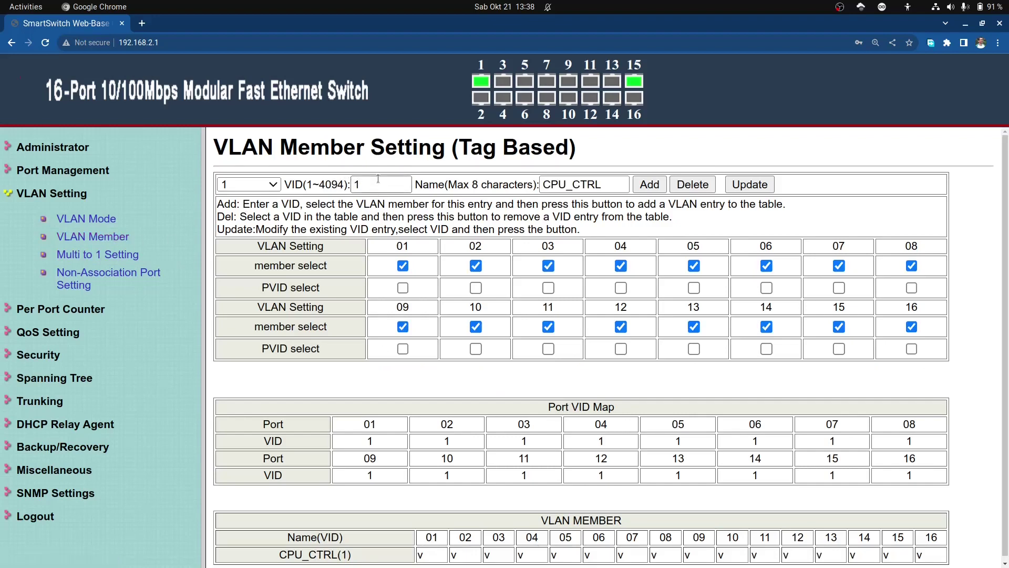
Step: Enter VID 10 and replace the name CPU_CTRL with vlanWifi
click(377, 179)
text(0)
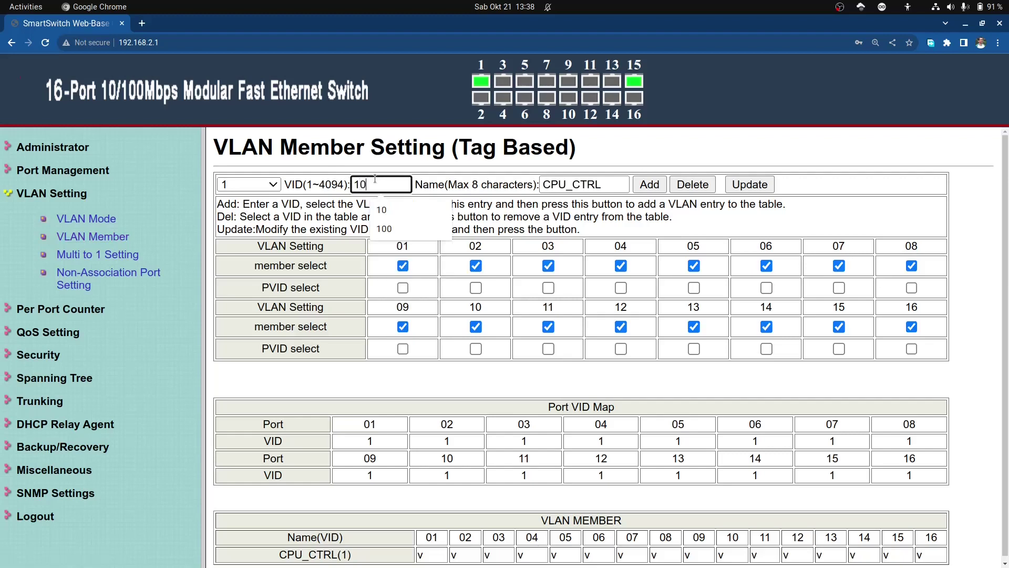
click(606, 184)
drag(606, 184, 531, 188)
text(v)
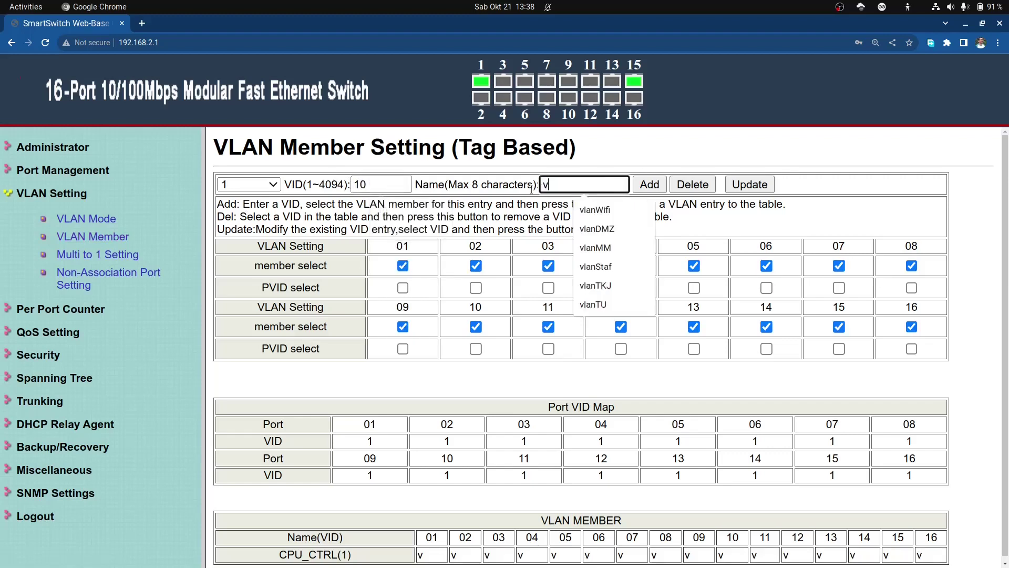
text(lanWifi)
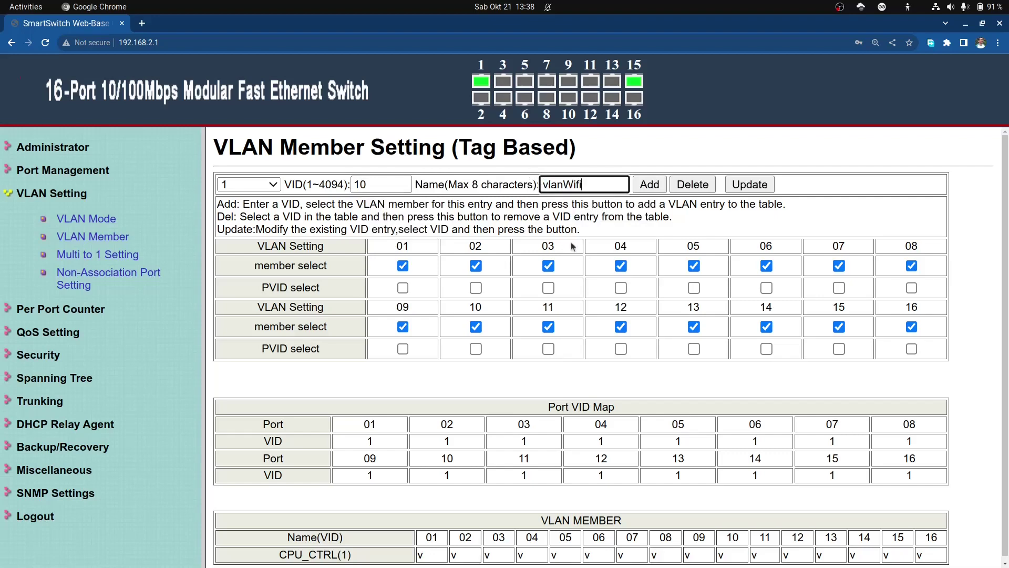
Step: Untick member ports 03–12, 15 and 16, leaving only 01, 02, 13 and 14
click(552, 265)
key(Tab)
key(space)
key(Tab)
key(space)
key(Tab)
key(space)
key(Tab)
key(space)
key(Tab)
key(space)
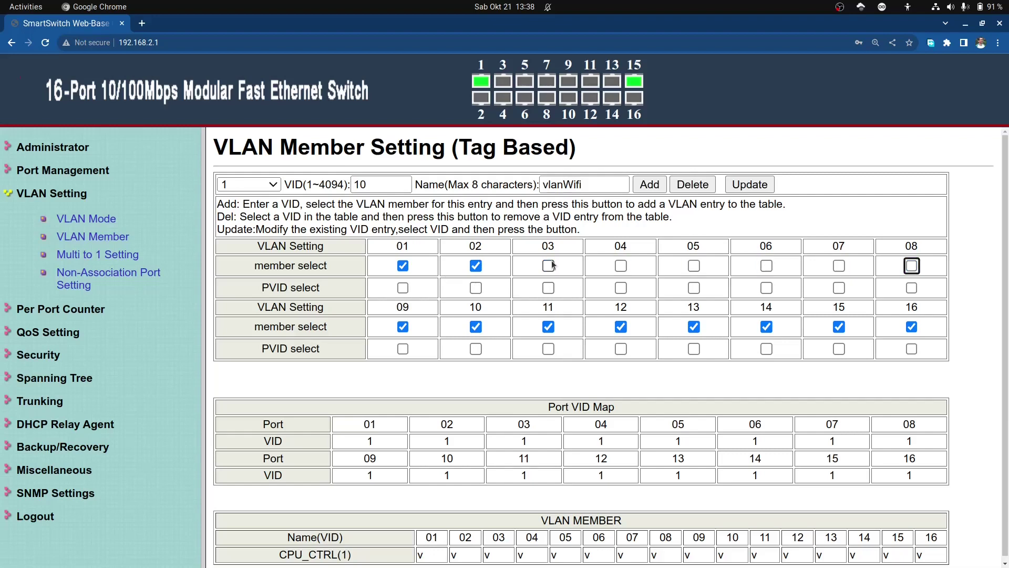
click(403, 327)
key(Tab)
key(space)
key(Tab)
key(space)
key(Tab)
key(space)
key(Tab)
key(Tab)
key(Tab)
key(space)
key(Tab)
key(space)
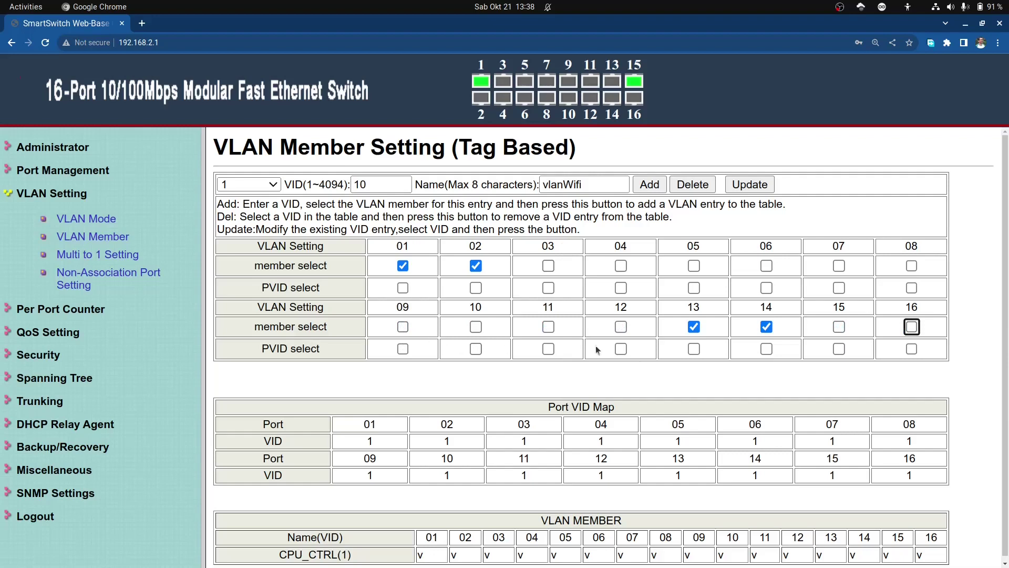
Step: Set PVID 10 on ports 13 and 14 and add the vlanWifi VLAN
click(693, 351)
click(767, 349)
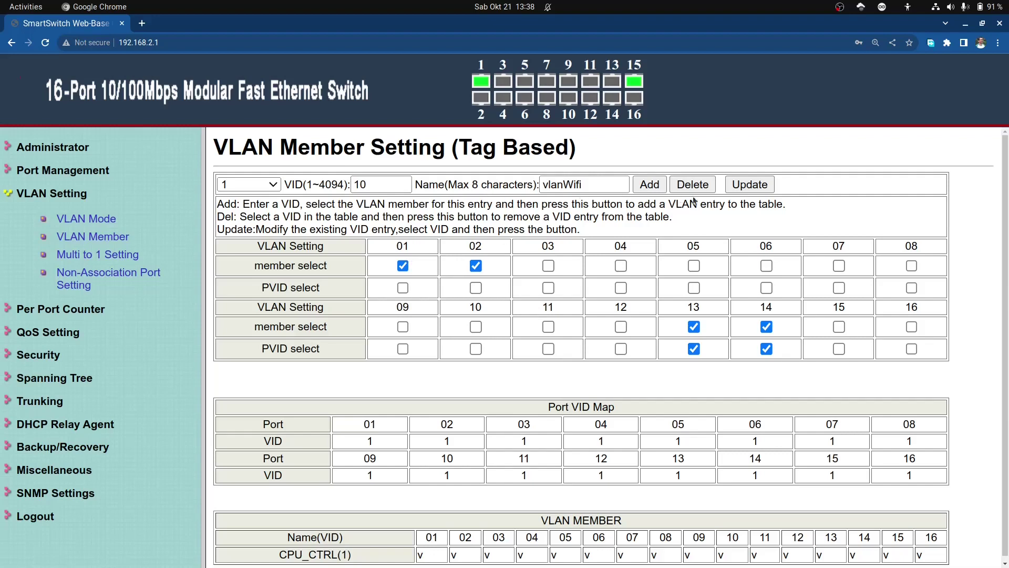
click(652, 185)
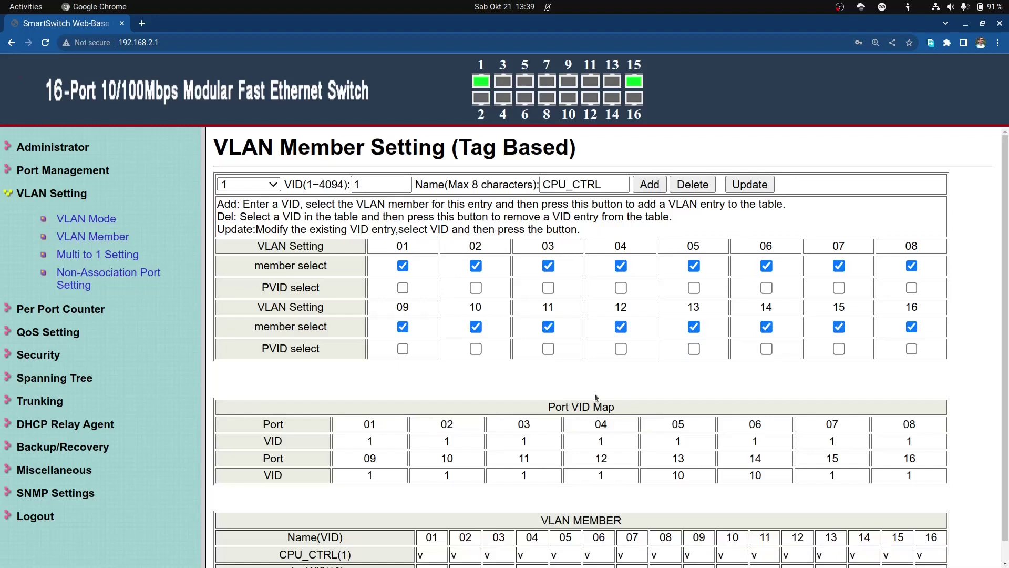
Step: Enter VID 20 and the name vlanStaf, replacing CPU_CTRL
click(370, 181)
key(ctrl+a)
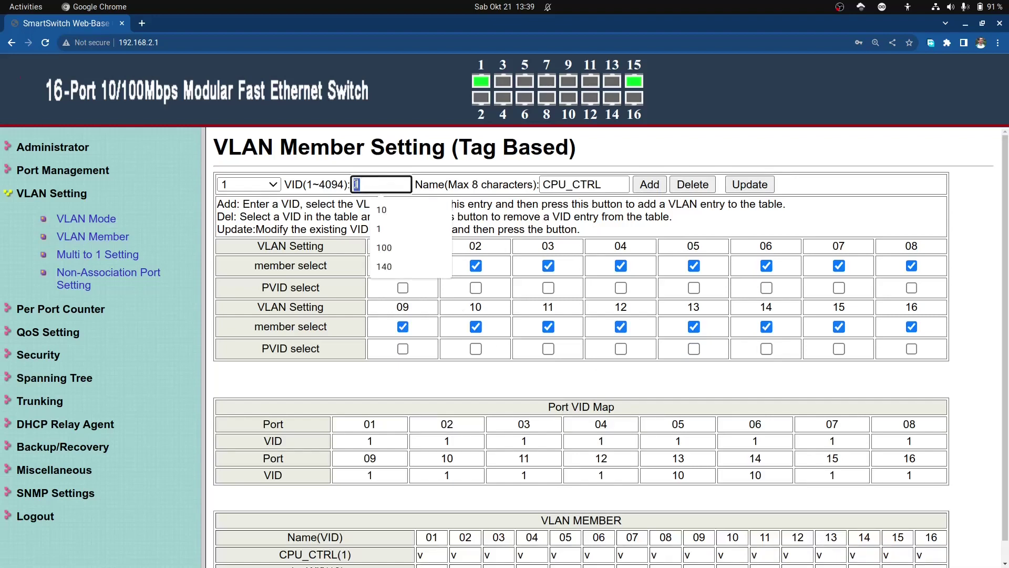
text(20)
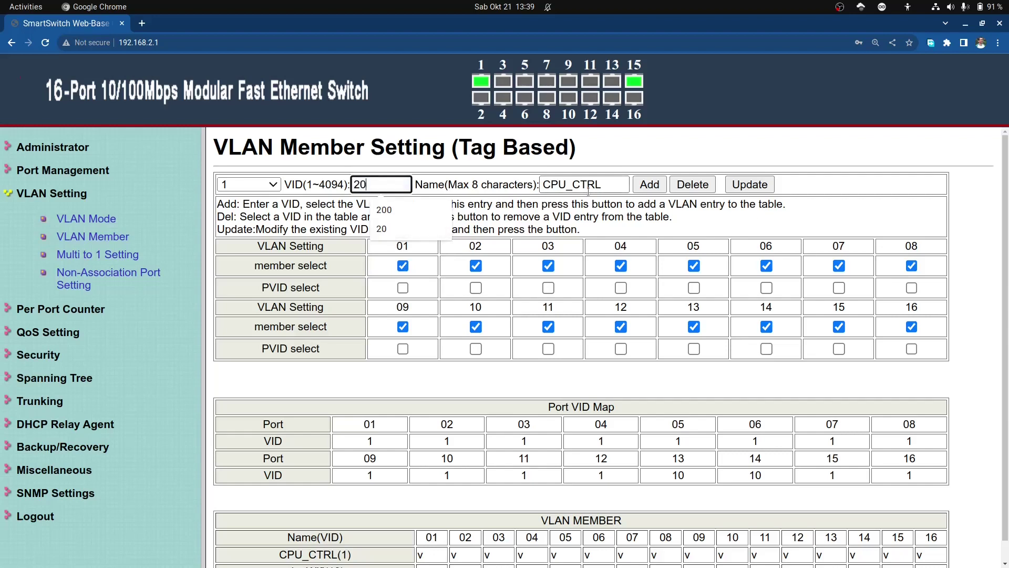
double_click(611, 189)
text(vlan)
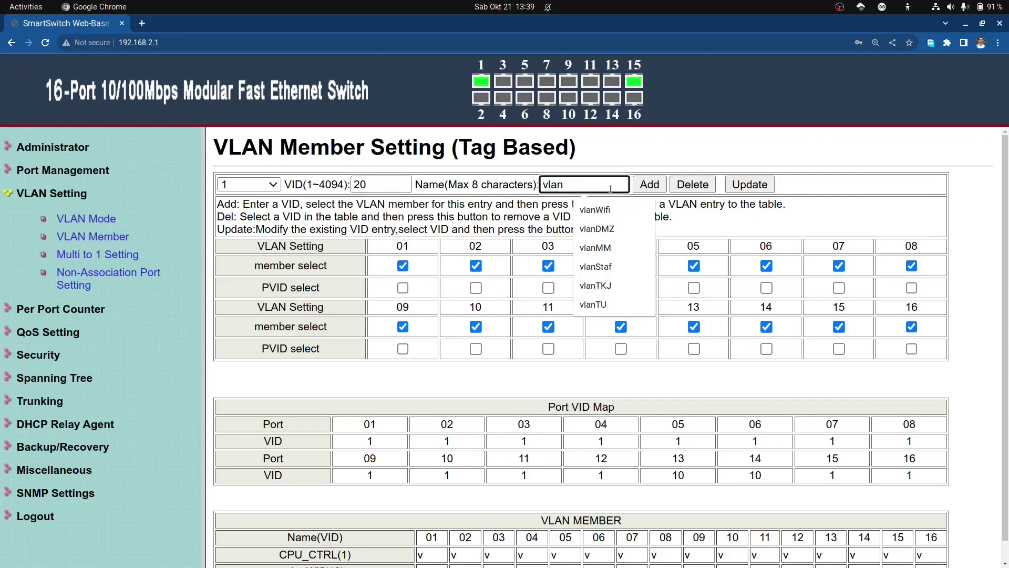
text(Staf)
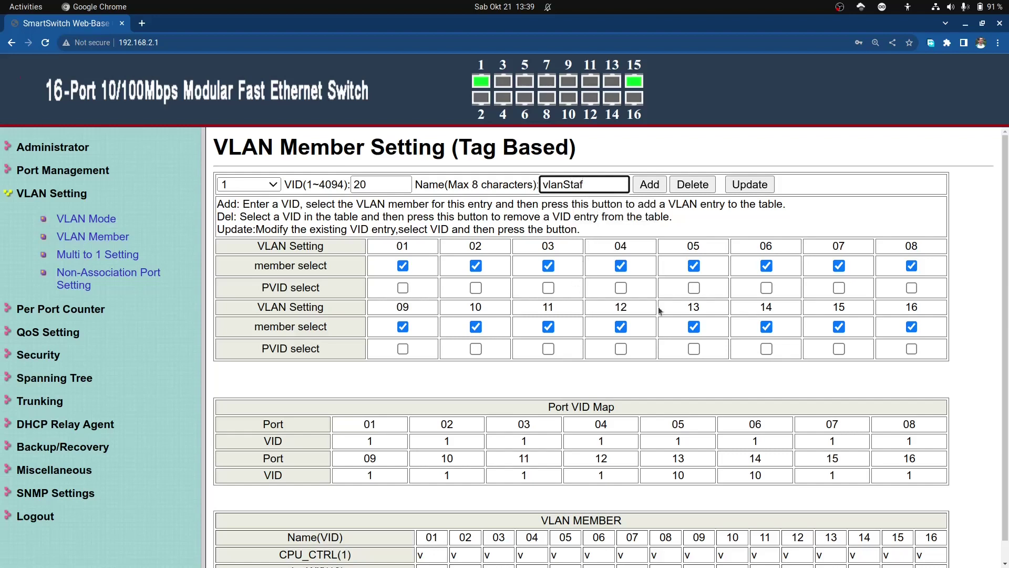
Step: Set PVID on ports 07 and 08 and remove ports 03–06 from VLAN 20
click(840, 288)
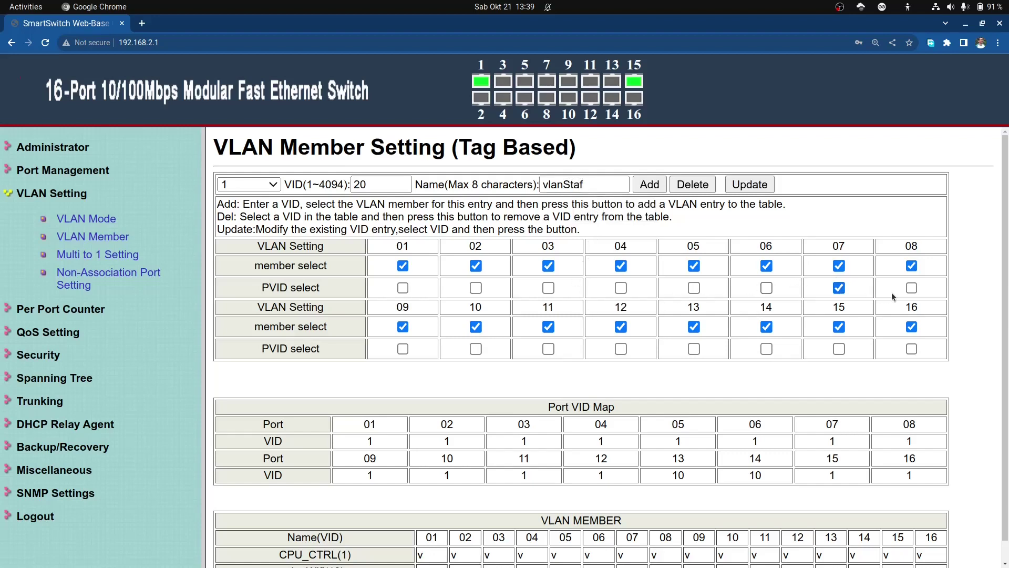
click(912, 290)
click(549, 266)
key(Tab)
key(space)
key(Tab)
key(space)
key(Tab)
key(space)
Step: Remove ports 09–16 from VLAN 20 membership
click(403, 328)
key(Tab)
key(space)
key(Tab)
key(space)
key(Tab)
key(space)
key(Tab)
key(space)
key(Tab)
key(space)
key(Tab)
key(space)
key(Tab)
key(space)
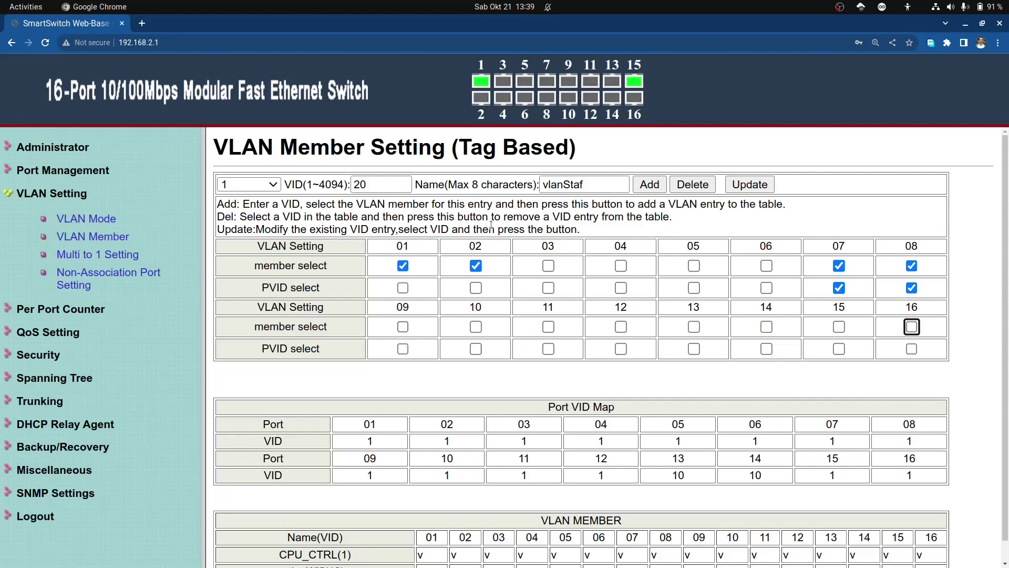
Step: Add VLAN 20, then enter VID 30 and the name vlanMM
click(650, 185)
drag(378, 187, 352, 185)
text(30)
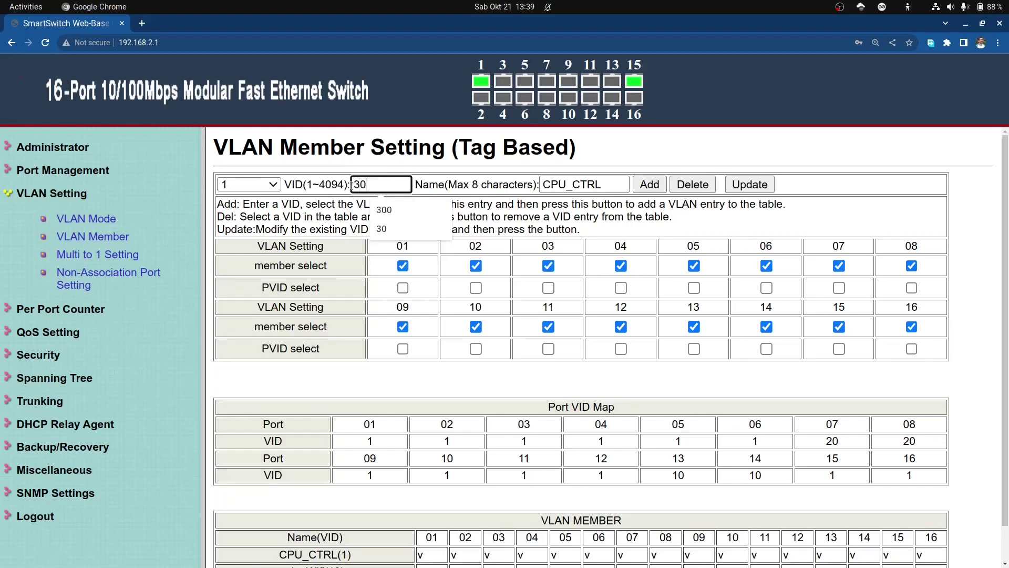
drag(620, 189, 535, 178)
text(vlanMM)
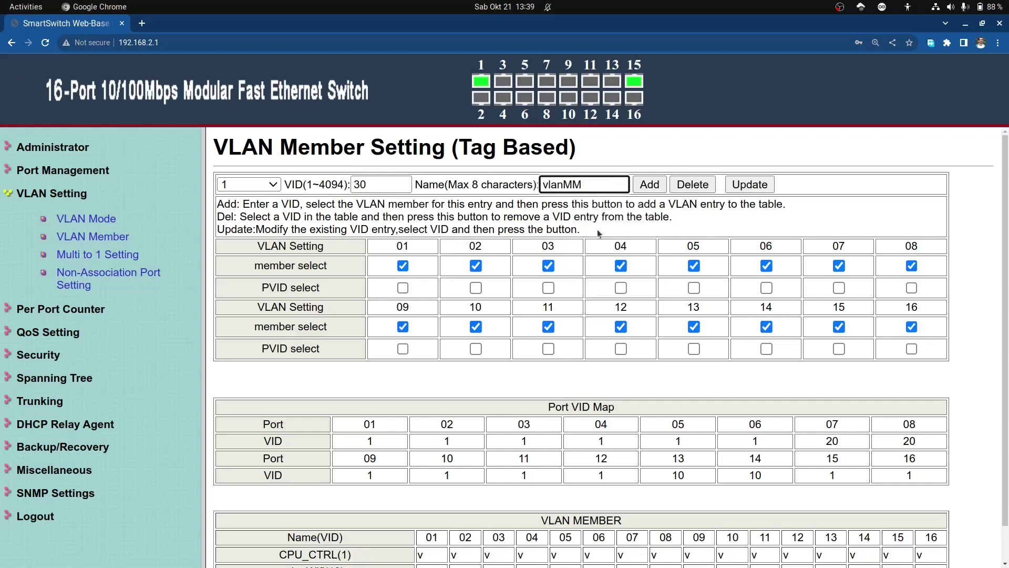
Step: Set PVID on ports 03 and 04 and remove ports 05–08 from VLAN 30
click(548, 288)
click(621, 289)
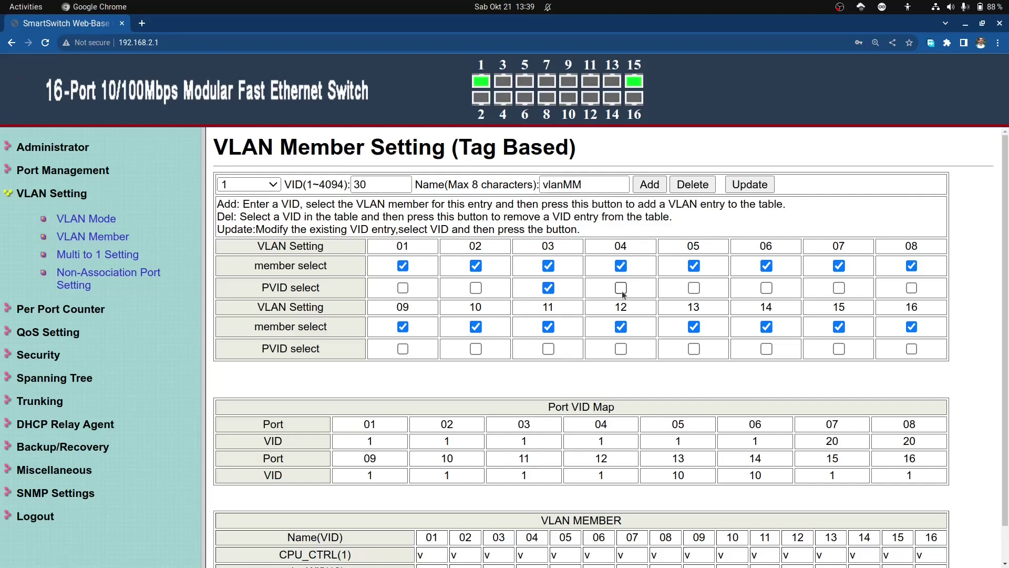
click(695, 267)
click(767, 266)
click(839, 266)
click(912, 266)
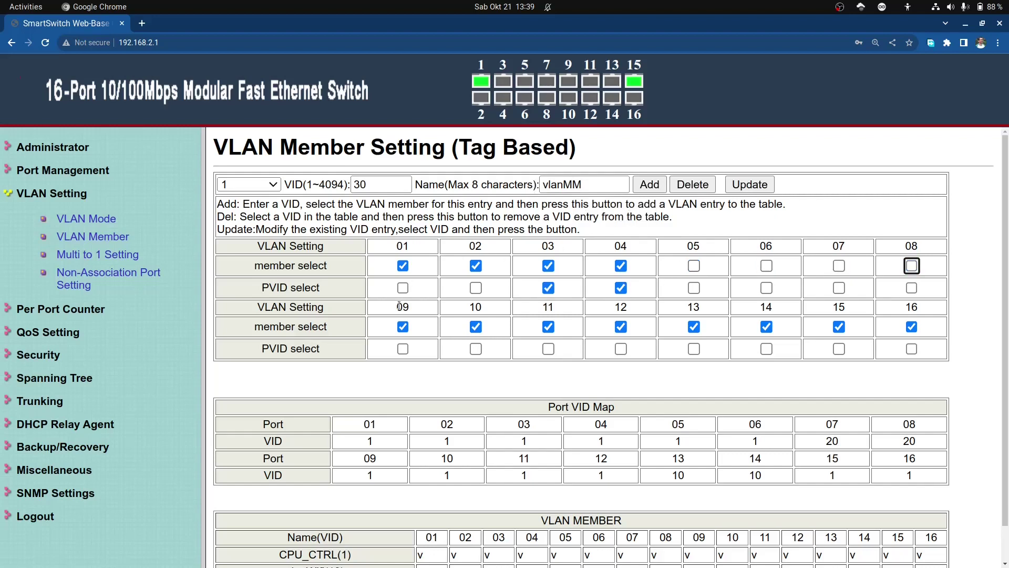
Step: Remove ports 09–16 from VLAN 30 and add the VLAN
click(403, 328)
key(Tab)
key(space)
key(Tab)
key(space)
key(Tab)
key(space)
key(Tab)
key(space)
key(Tab)
key(space)
key(Tab)
key(space)
key(Tab)
key(space)
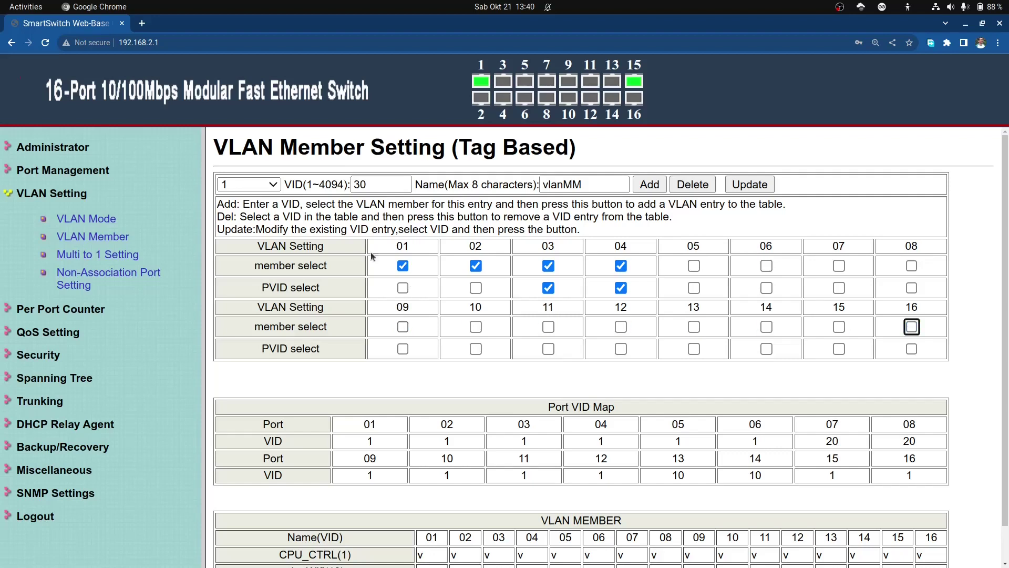
click(661, 185)
Step: Enter VID 40 and the name vlanTKJ
double_click(361, 185)
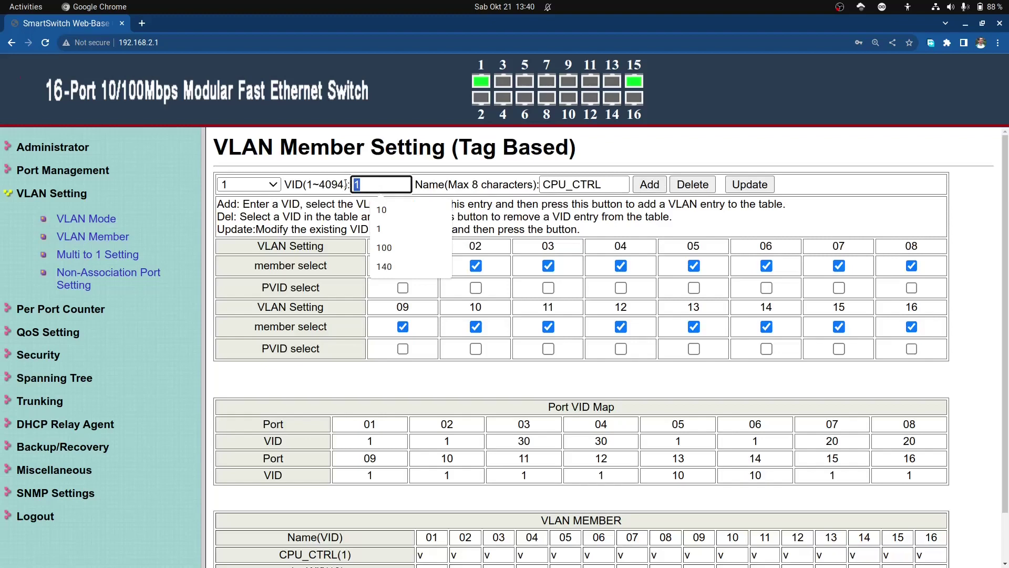
text(40)
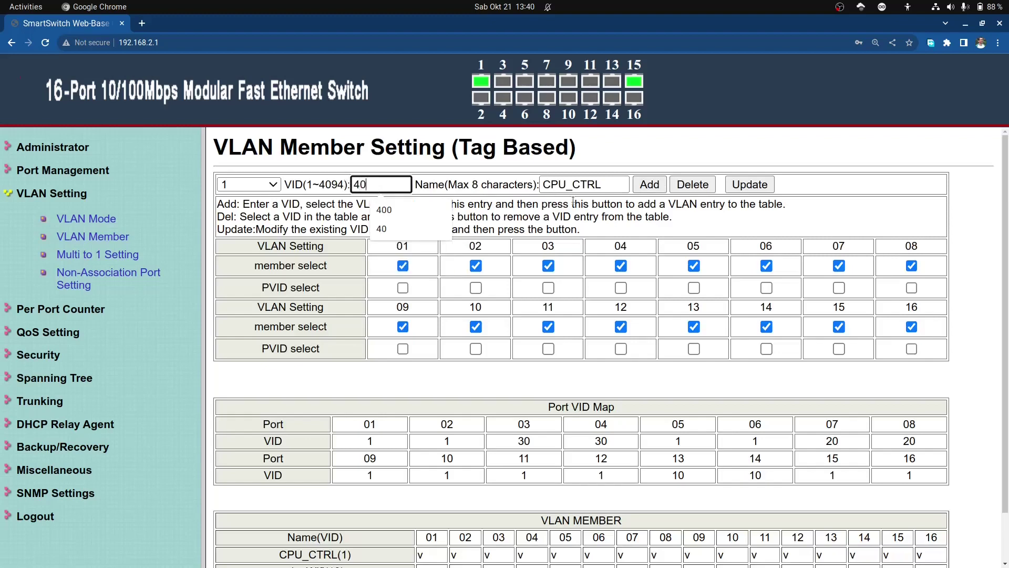
key(Tab)
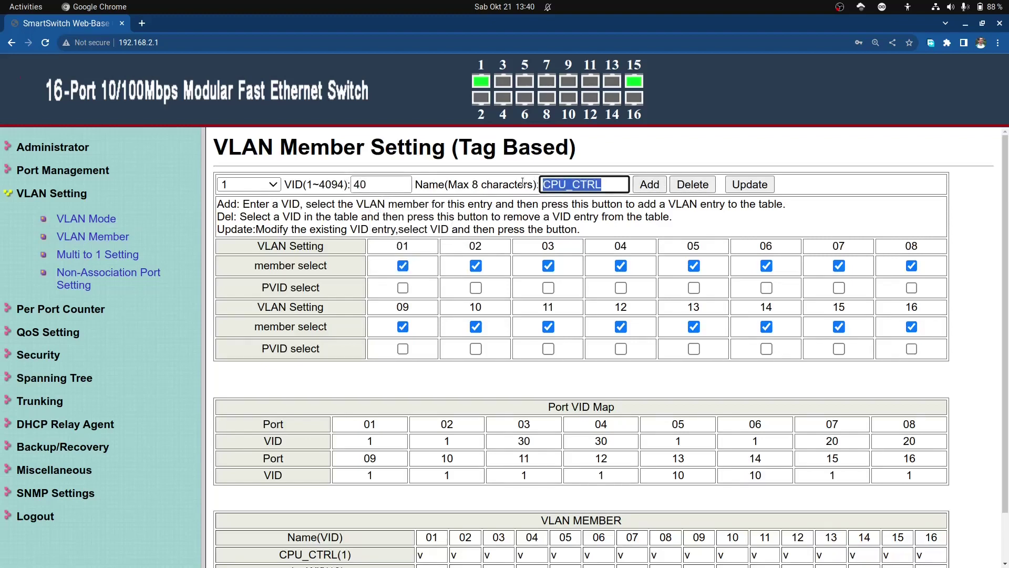
text(vlan)
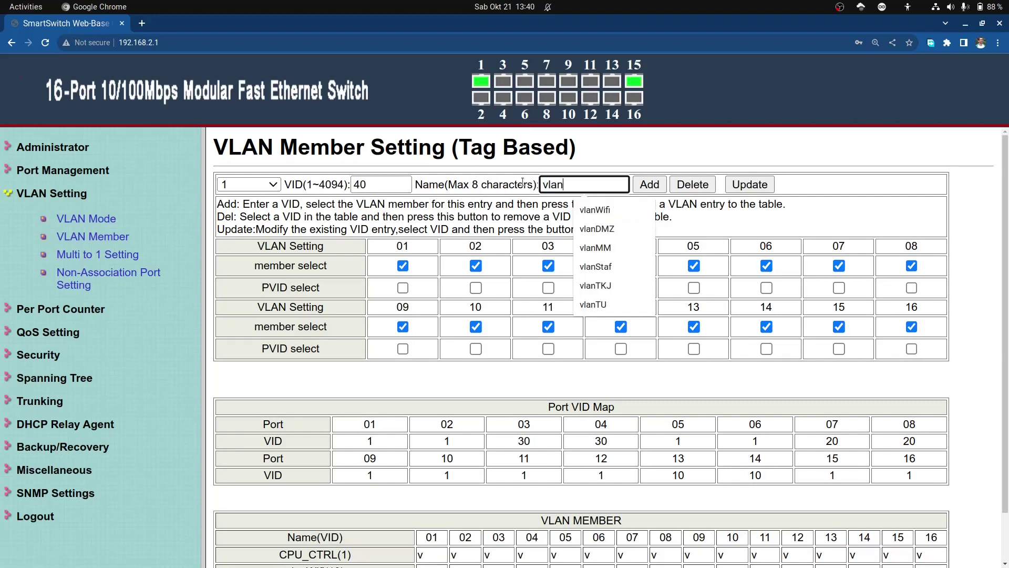
text(TKJ)
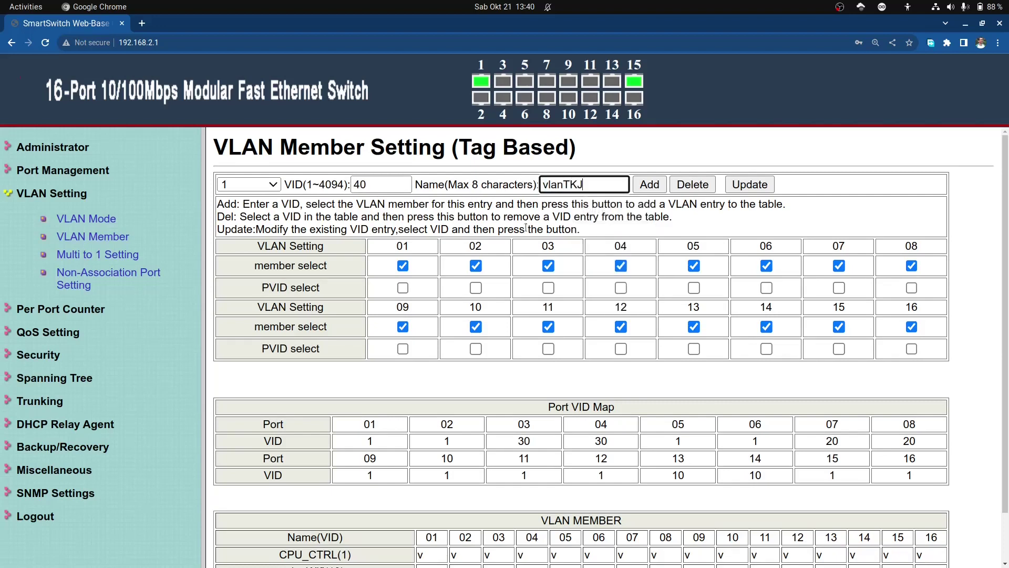
Step: Set PVID on ports 05 and 06 and remove ports 03, 04, 07, 08, 09 from VLAN 40
click(548, 265)
click(621, 266)
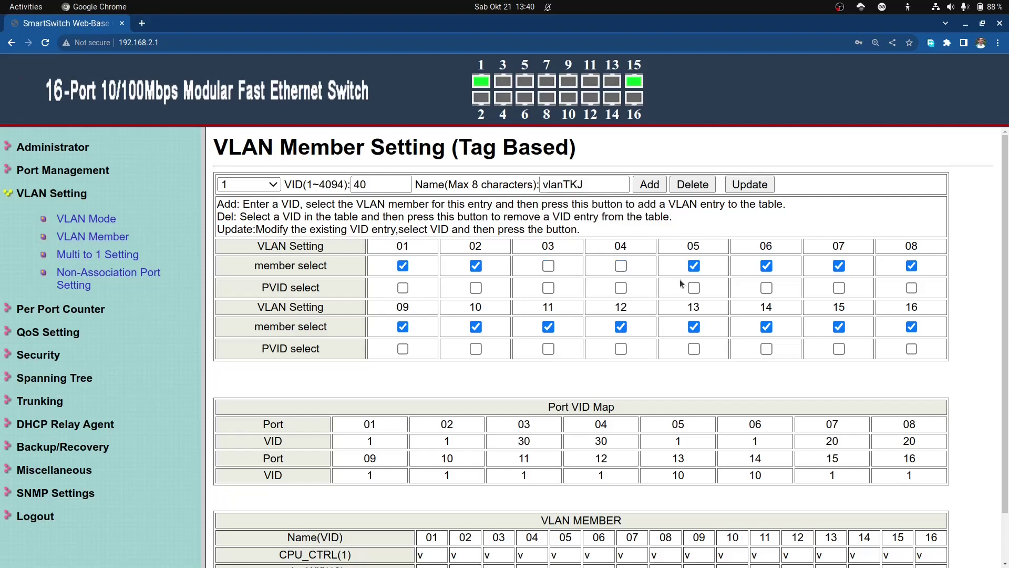
click(694, 287)
click(766, 288)
click(839, 266)
click(911, 266)
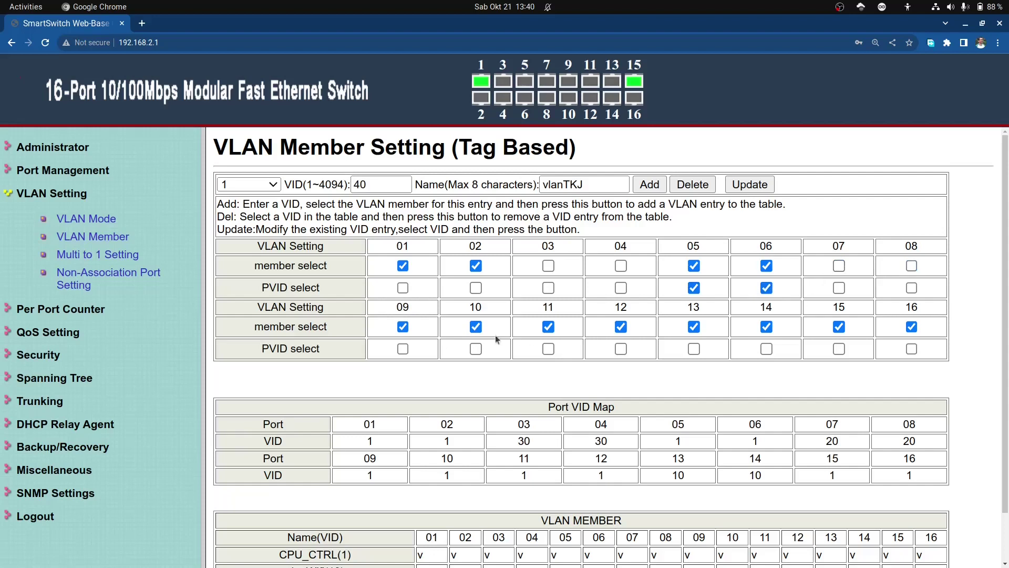
click(404, 327)
Step: Clear the remaining upper ports from VLAN 40 and add the VLAN
key(Tab)
key(space)
key(Tab)
key(space)
key(Tab)
key(space)
key(Tab)
key(space)
key(Tab)
key(space)
key(Tab)
key(space)
key(Tab)
key(space)
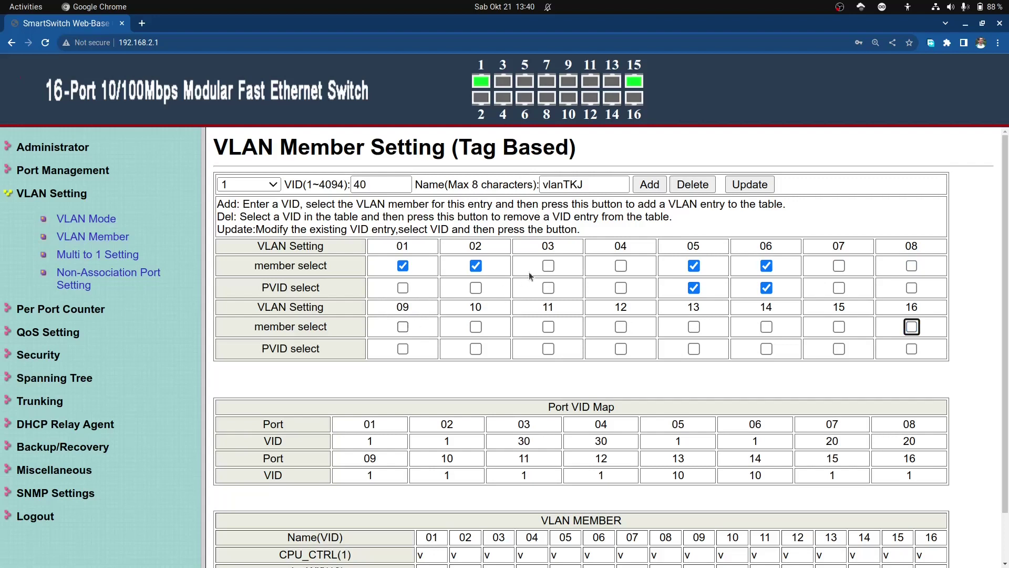
click(646, 189)
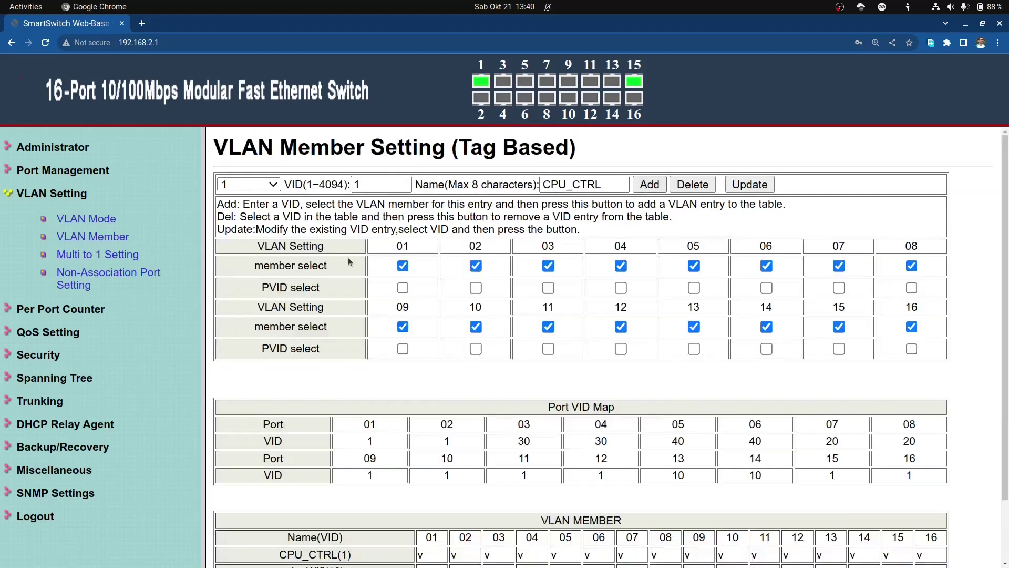
Step: Enter VID 50 and the name vlanTU
double_click(358, 184)
text(50)
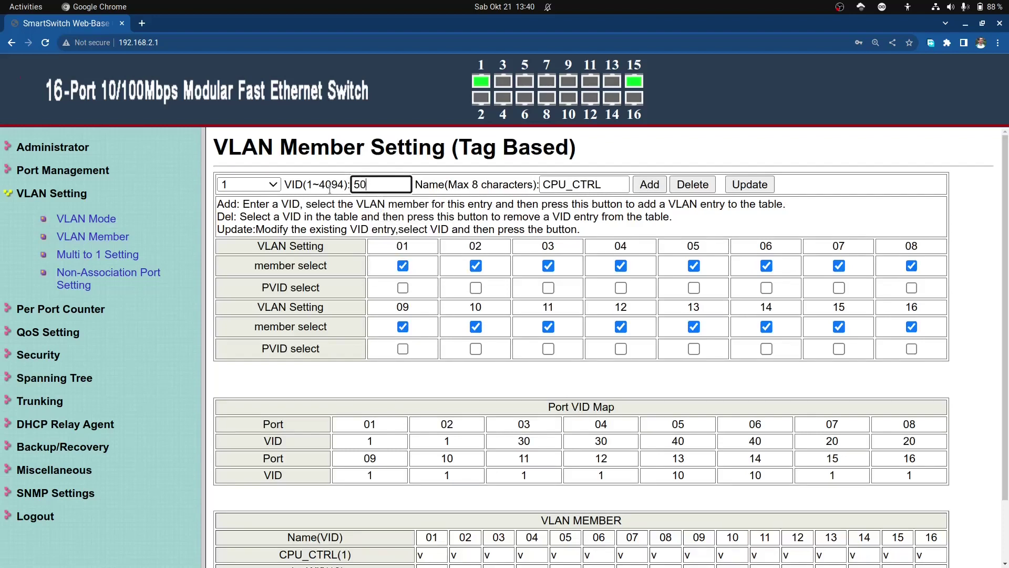
key(Tab)
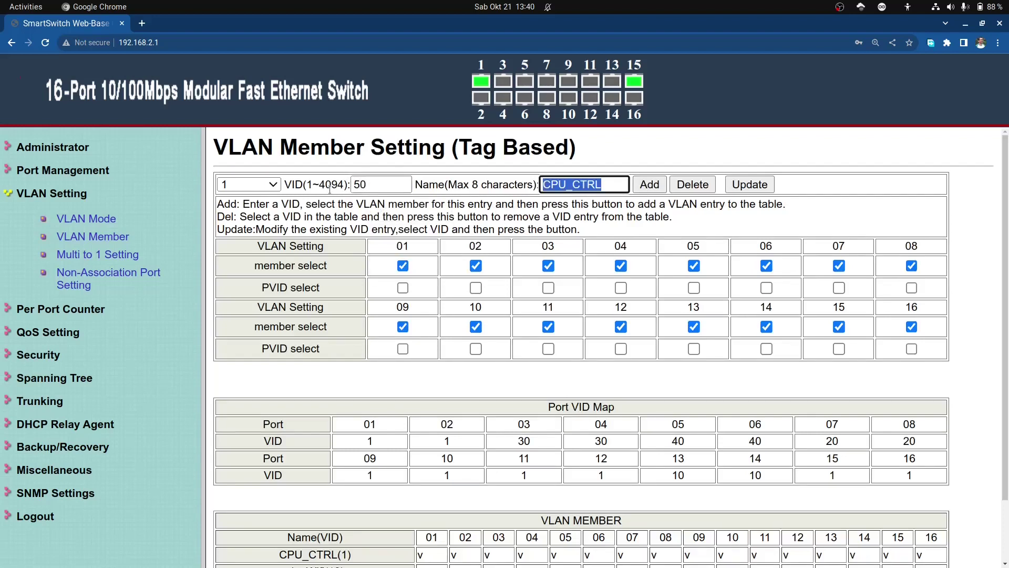
text(vlanTU)
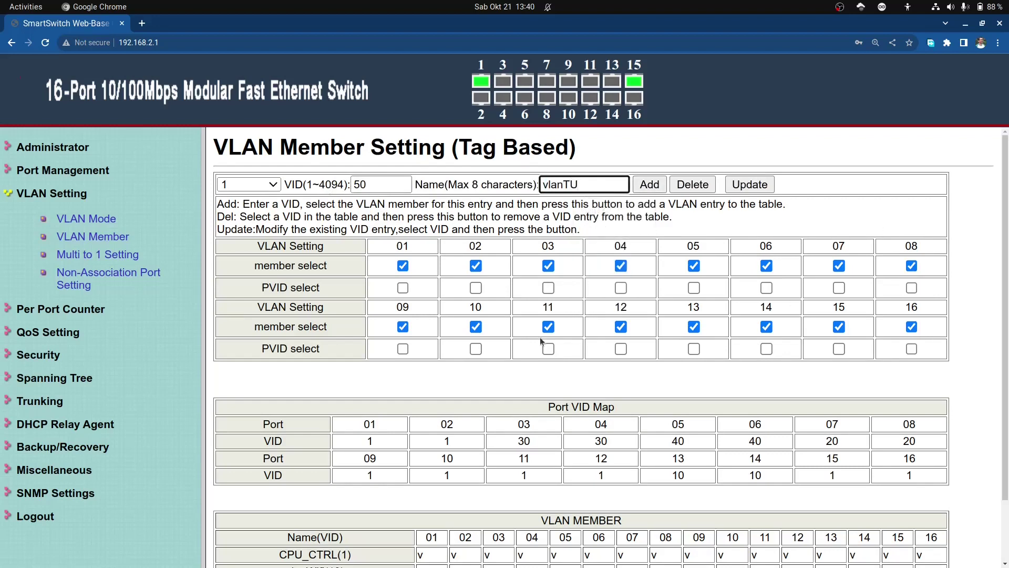
Step: Set PVID on ports 09 and 10 and remove ports 11–15 from VLAN 50
click(404, 350)
click(477, 350)
click(550, 327)
key(Tab)
key(space)
key(Tab)
key(space)
key(Tab)
key(space)
key(Tab)
key(space)
Step: Remove port 16 and ports 03–07 from VLAN 50 and add the VLAN
key(Tab)
key(space)
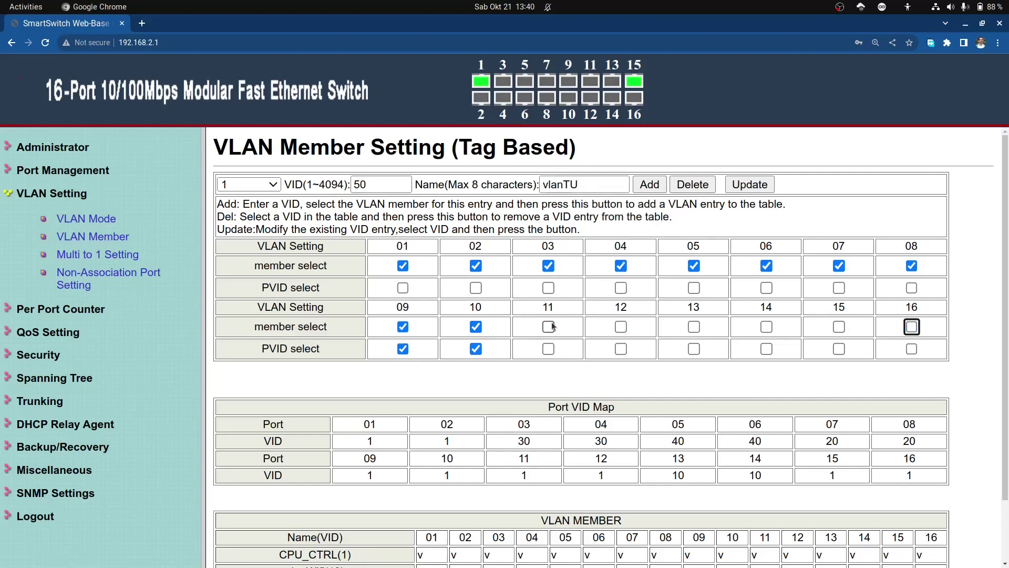
click(548, 266)
key(Tab)
key(space)
key(Tab)
key(space)
key(Tab)
key(space)
key(Tab)
key(space)
key(Tab)
key(space)
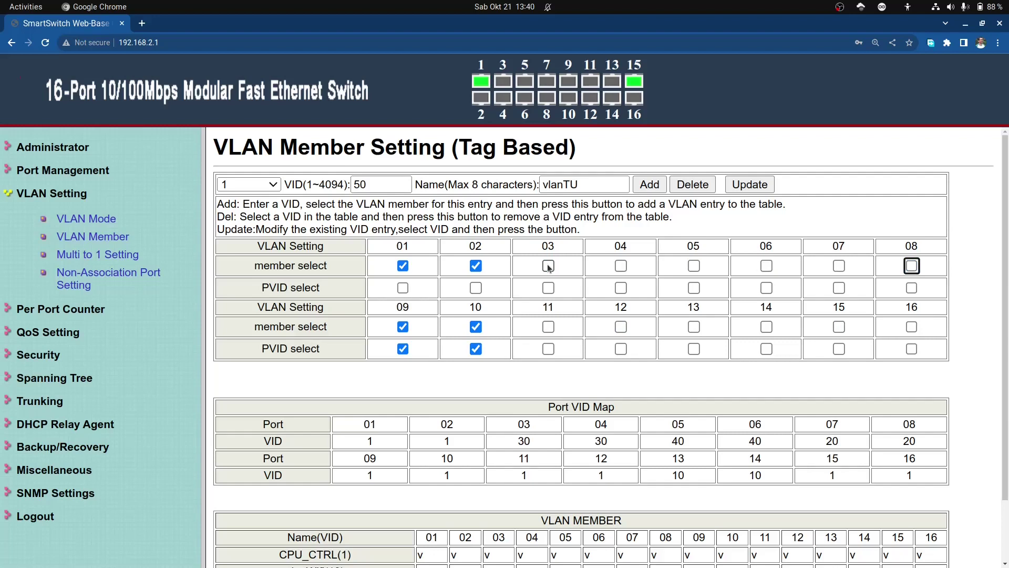
click(645, 191)
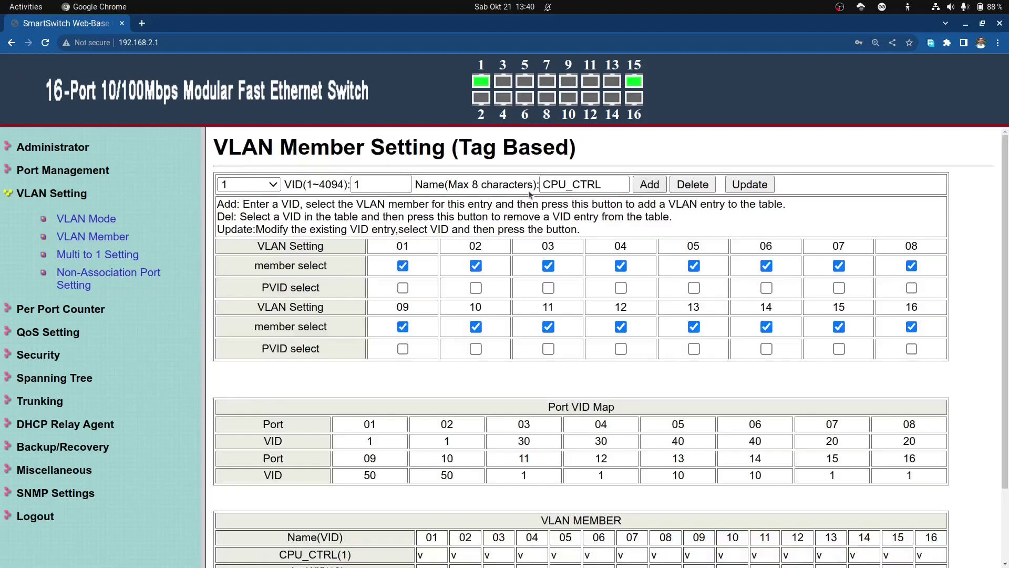
Step: Enter VID 60 and the name vlanDMZ
click(385, 188)
double_click(356, 184)
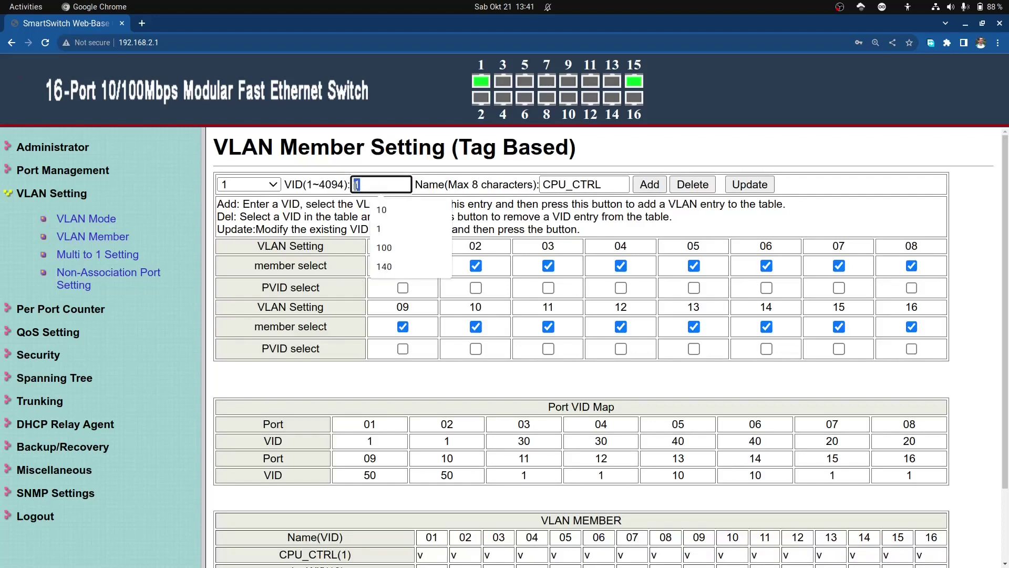
text(60)
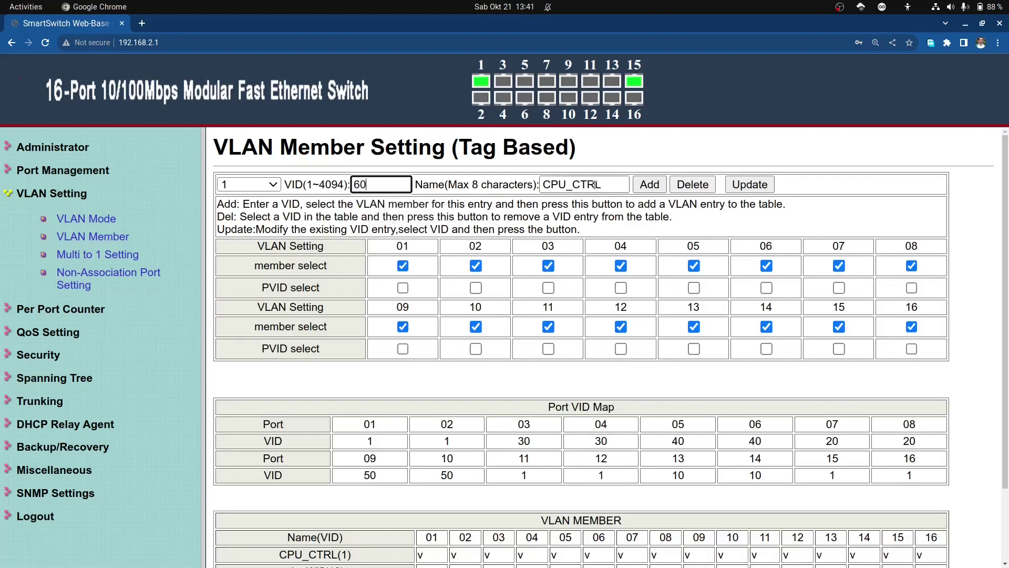
key(Tab)
text(v)
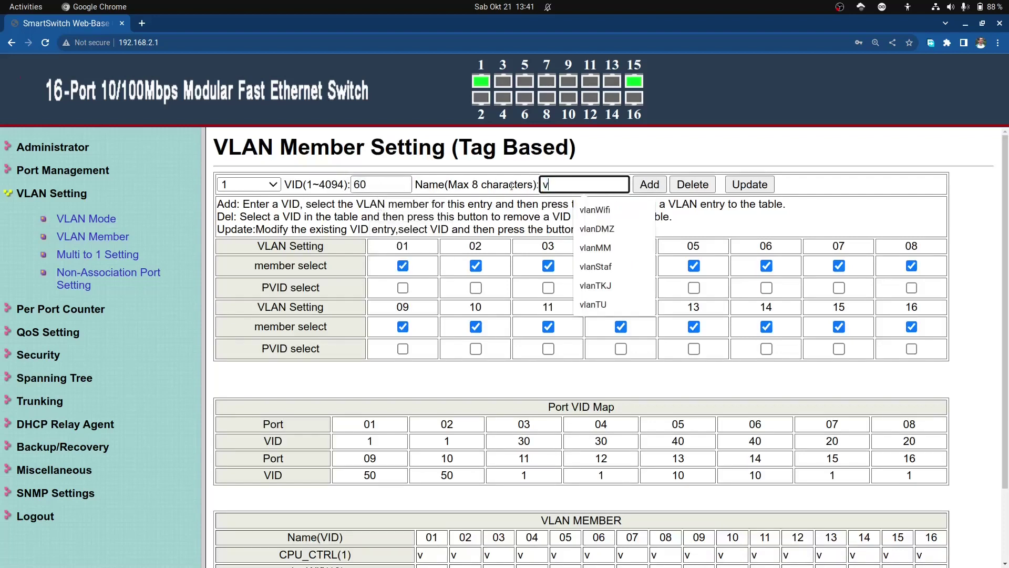
text(lanDMZ)
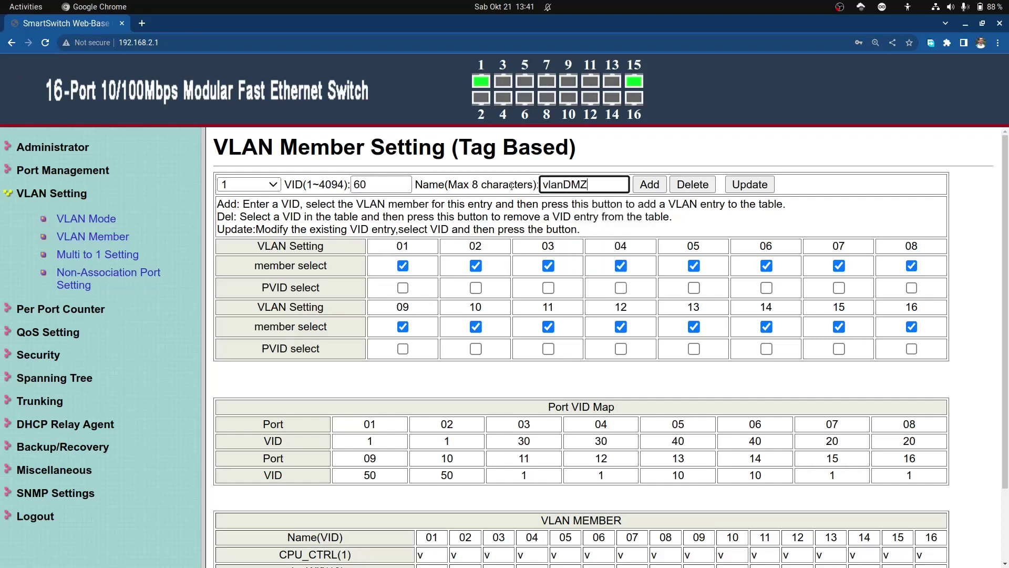
Step: Set PVID on ports 11 and 12 and remove ports 09, 10 and 13–16 from VLAN 60
click(549, 349)
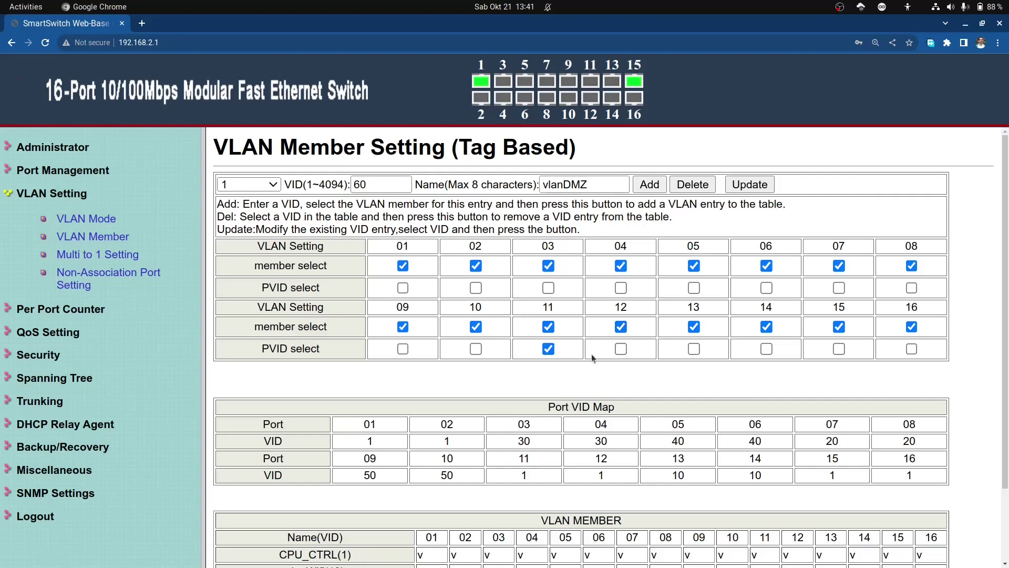
click(620, 350)
click(403, 327)
click(472, 330)
click(695, 328)
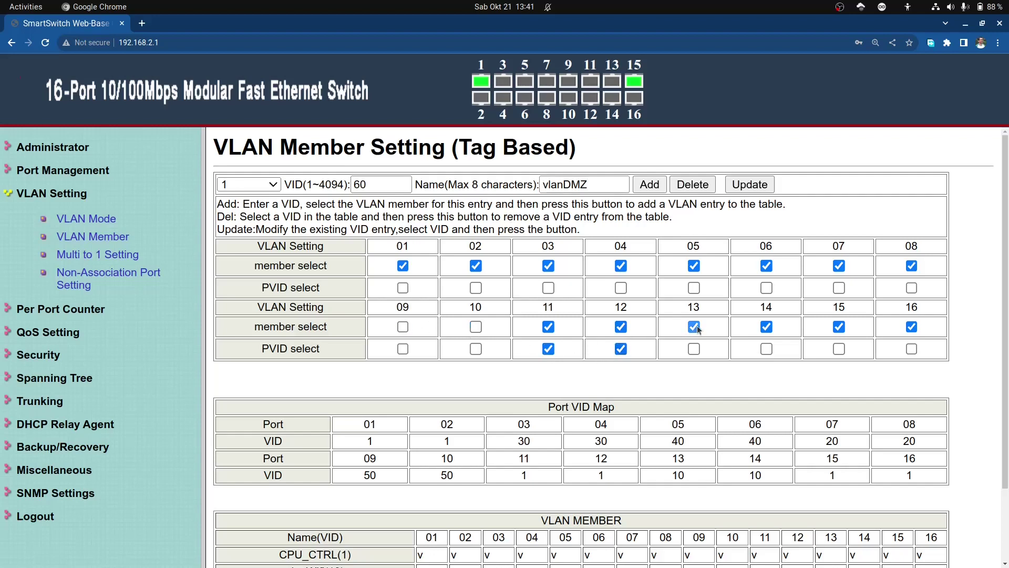
key(Tab)
key(space)
key(Tab)
key(space)
key(Tab)
key(space)
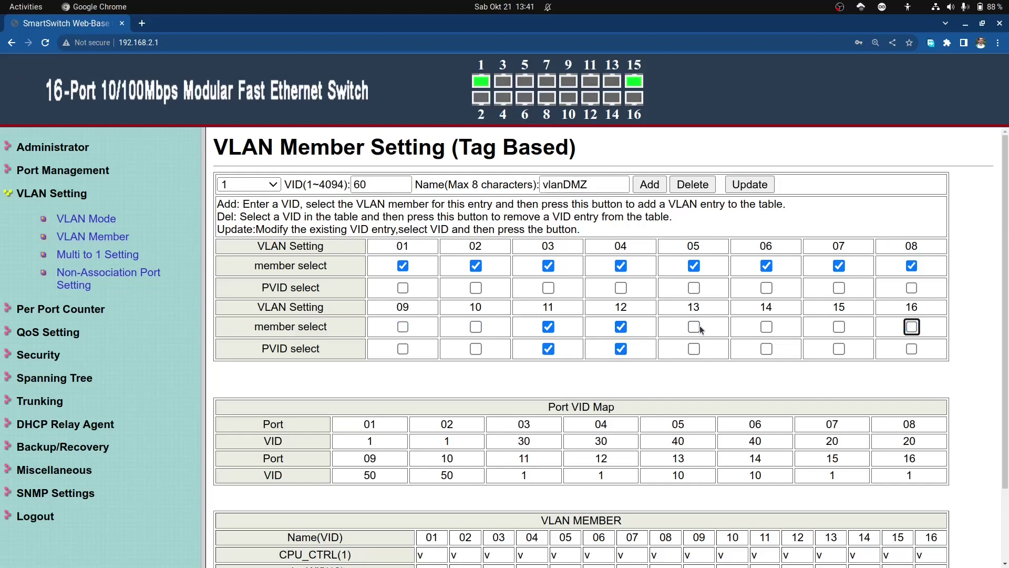
Step: Remove ports 03–08 from VLAN 60 and add the VLAN
click(552, 268)
key(Tab)
key(space)
key(Tab)
key(space)
key(Tab)
key(space)
key(Tab)
key(space)
key(Tab)
key(space)
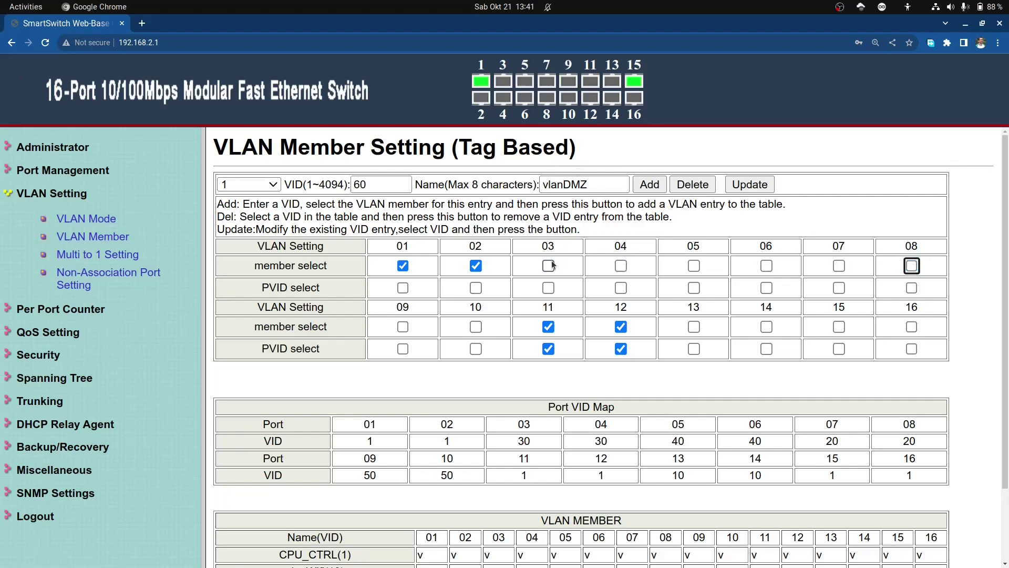
click(636, 190)
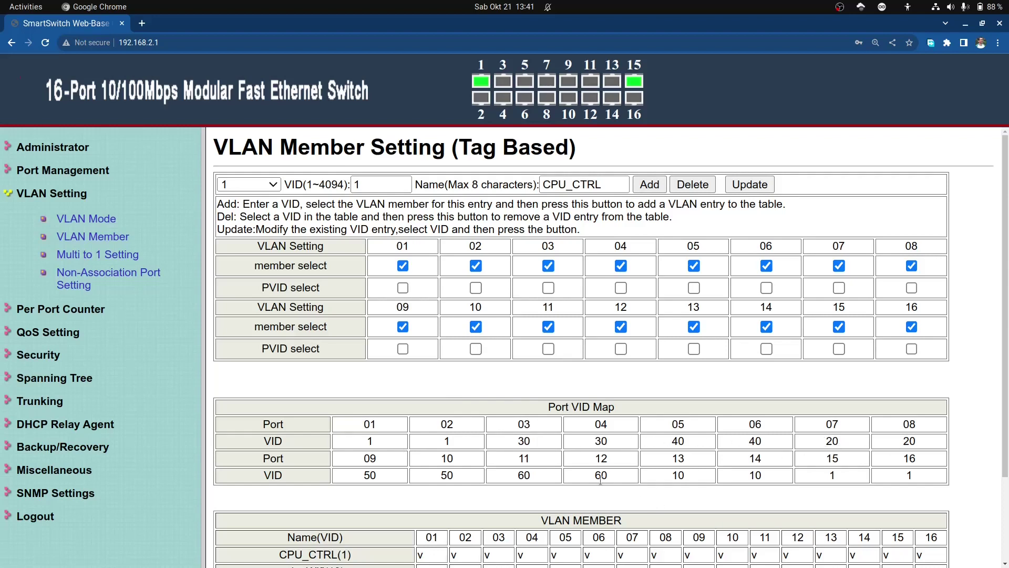
Step: On the VLAN Mode page, set ports 01 and 02 to Add Tag for VLANs 10 and 20, and save each
click(103, 220)
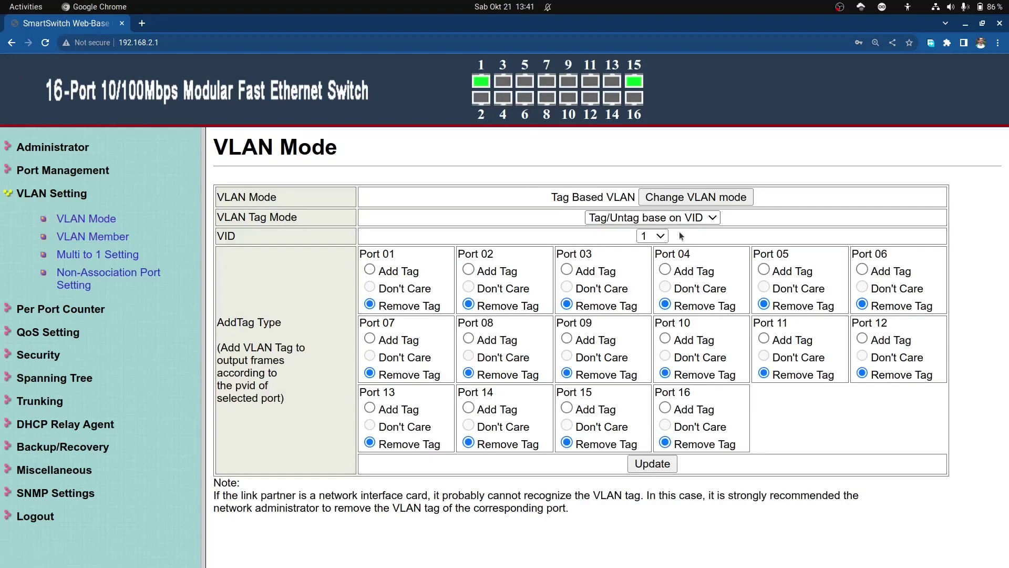
click(663, 237)
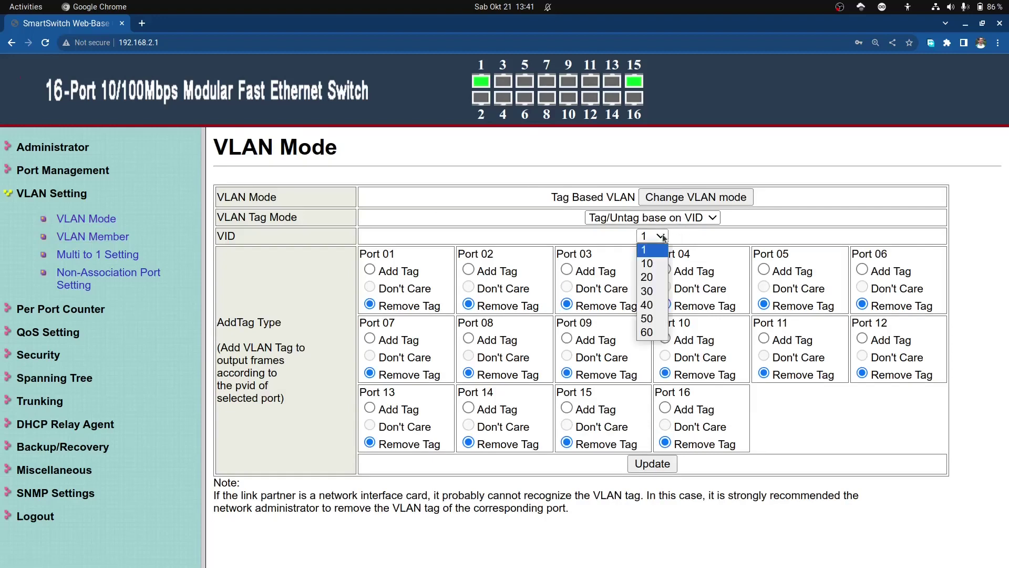
click(658, 263)
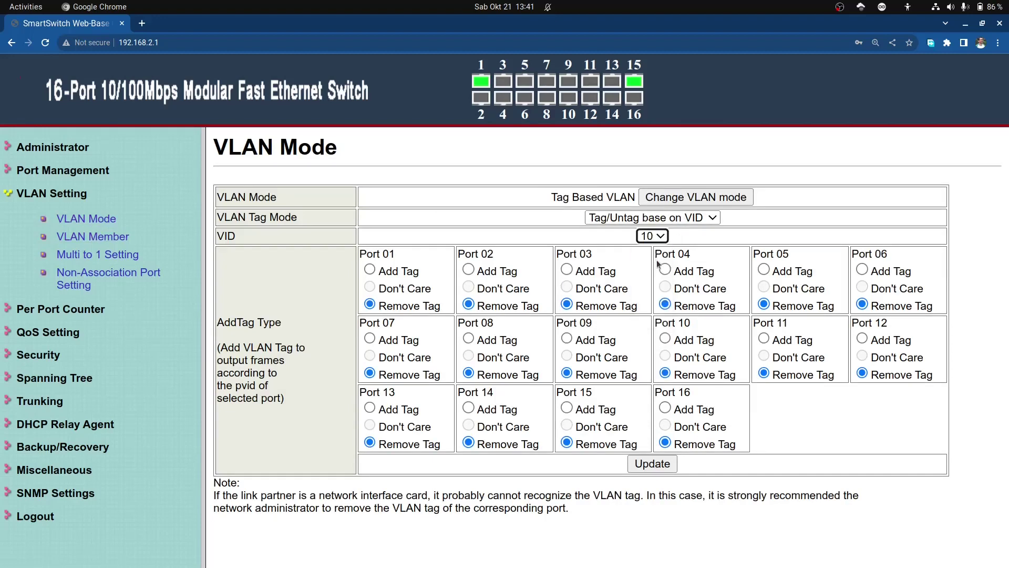
click(370, 270)
click(469, 269)
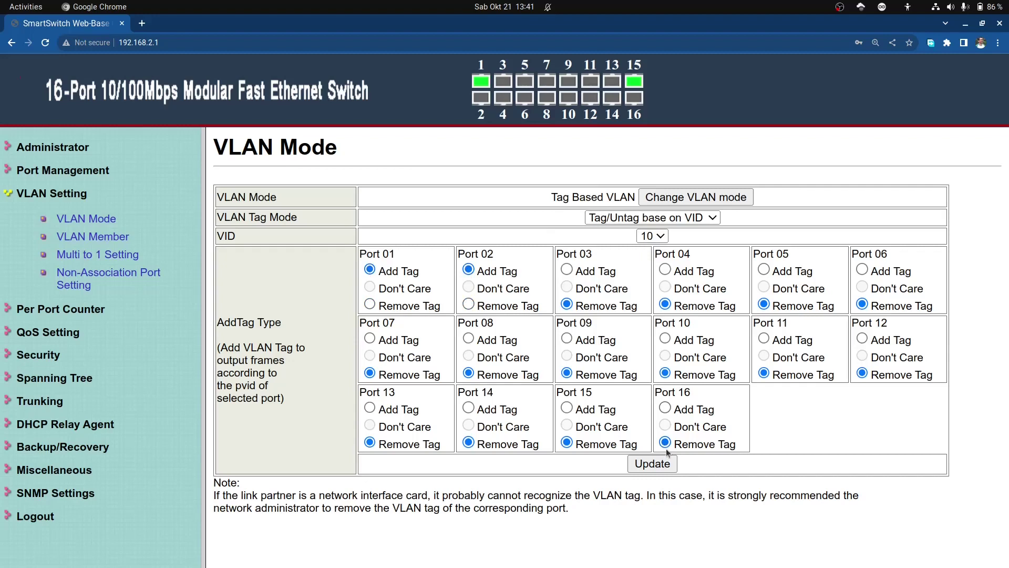
click(660, 466)
click(657, 239)
click(655, 274)
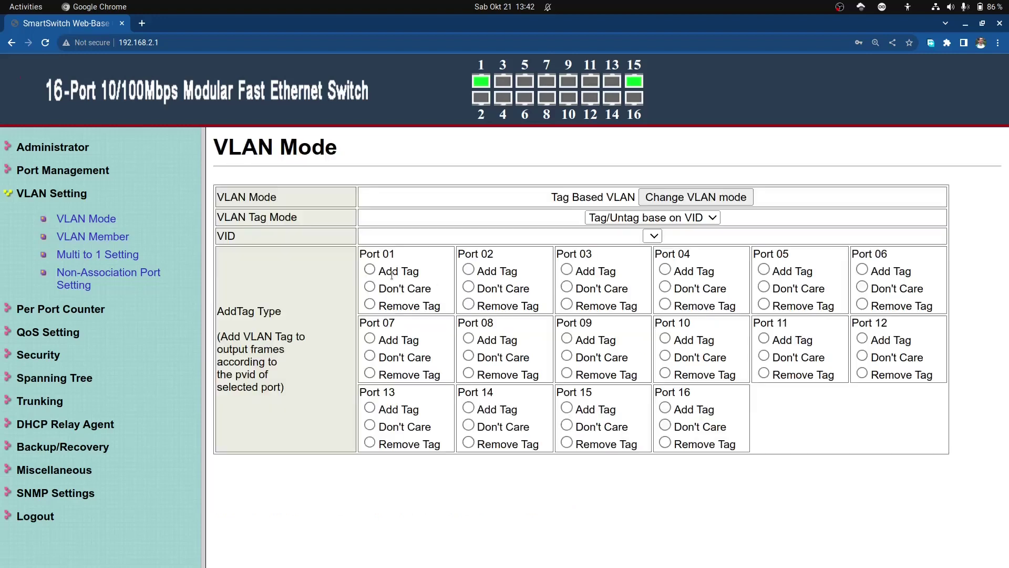
click(470, 270)
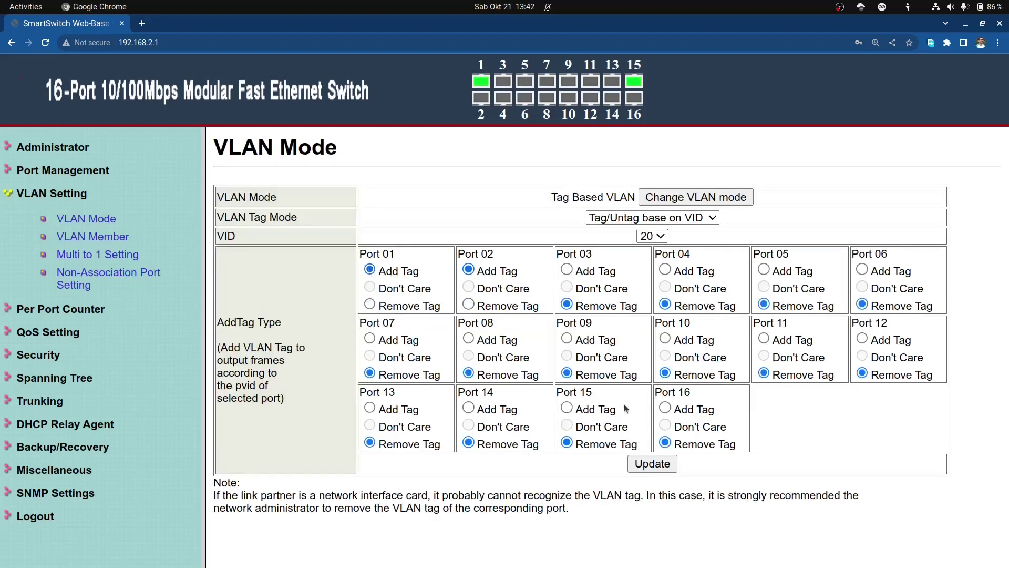
click(660, 465)
Step: Set ports 01 and 02 to Add Tag for VLANs 30 and 40, and save each
click(662, 236)
click(654, 291)
click(370, 270)
click(468, 271)
click(666, 464)
click(664, 237)
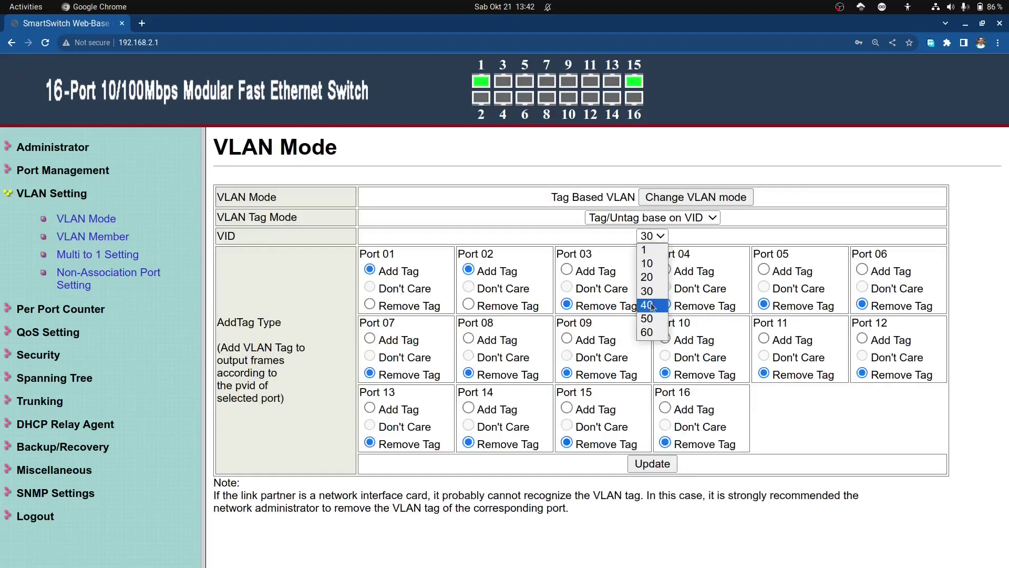
click(651, 304)
click(468, 269)
click(662, 467)
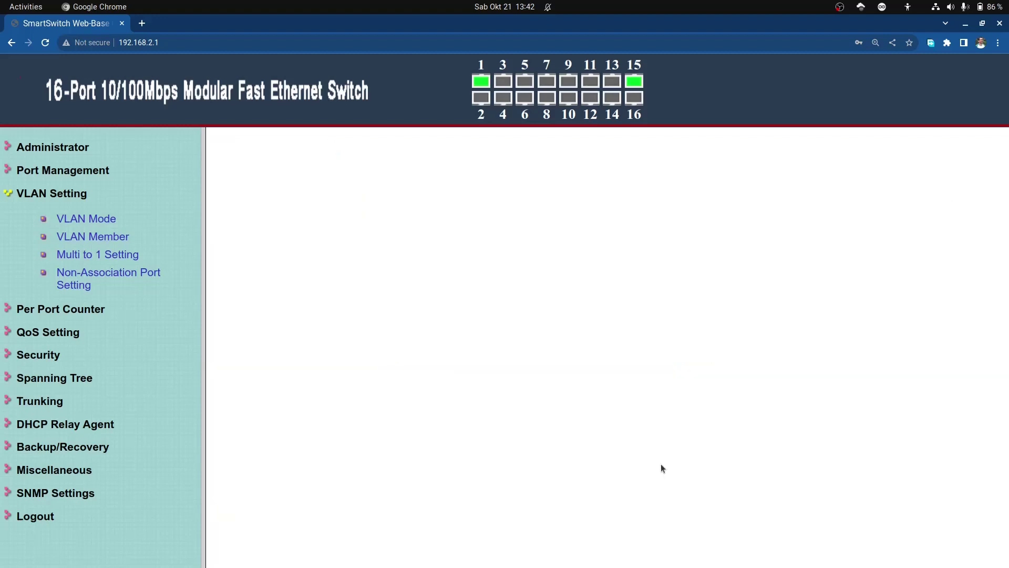
Step: Set ports 01 and 02 to Add Tag for VLANs 50 and 60, and save each
click(660, 236)
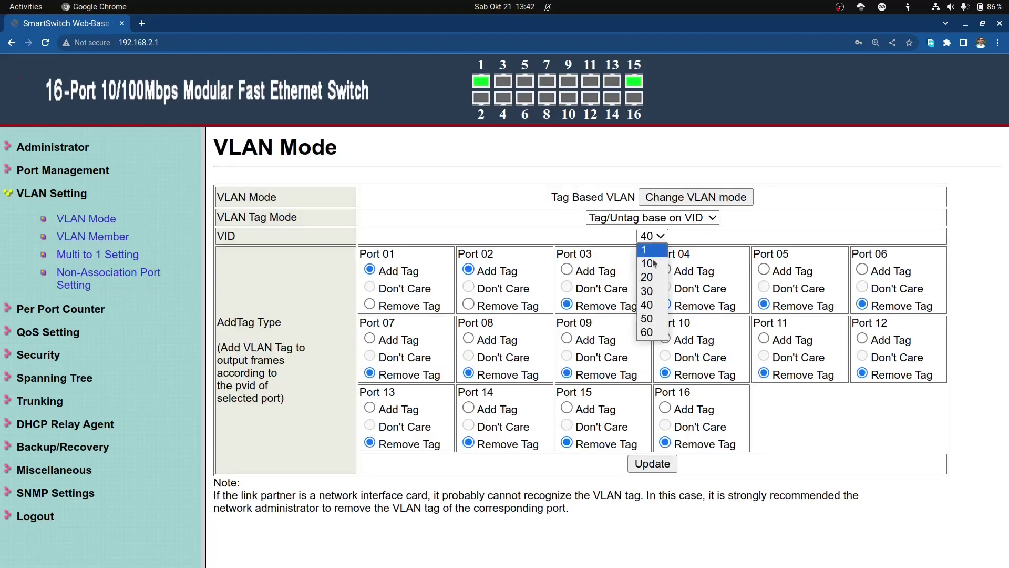
click(652, 319)
click(370, 270)
click(468, 270)
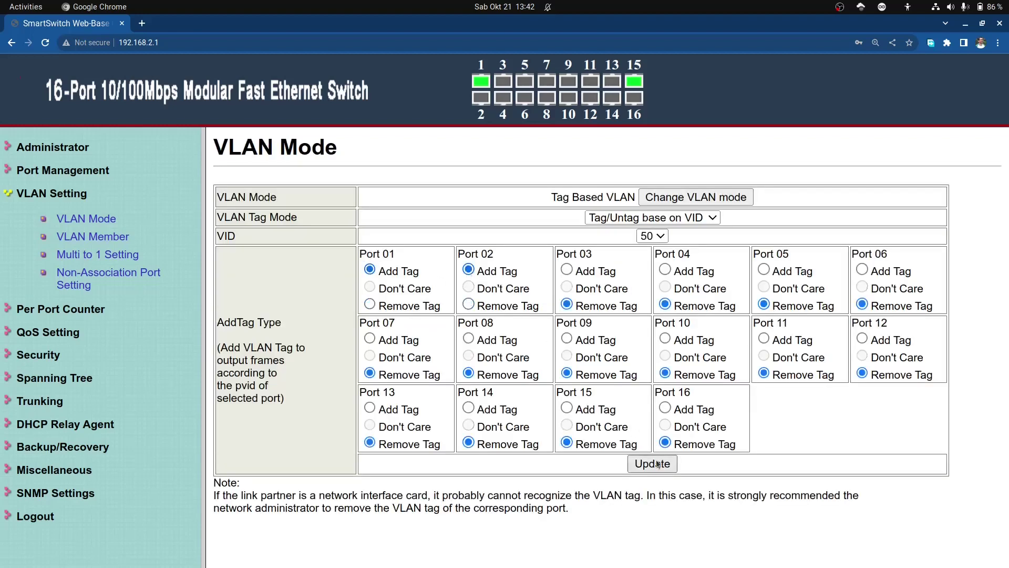
click(657, 462)
click(652, 236)
click(647, 332)
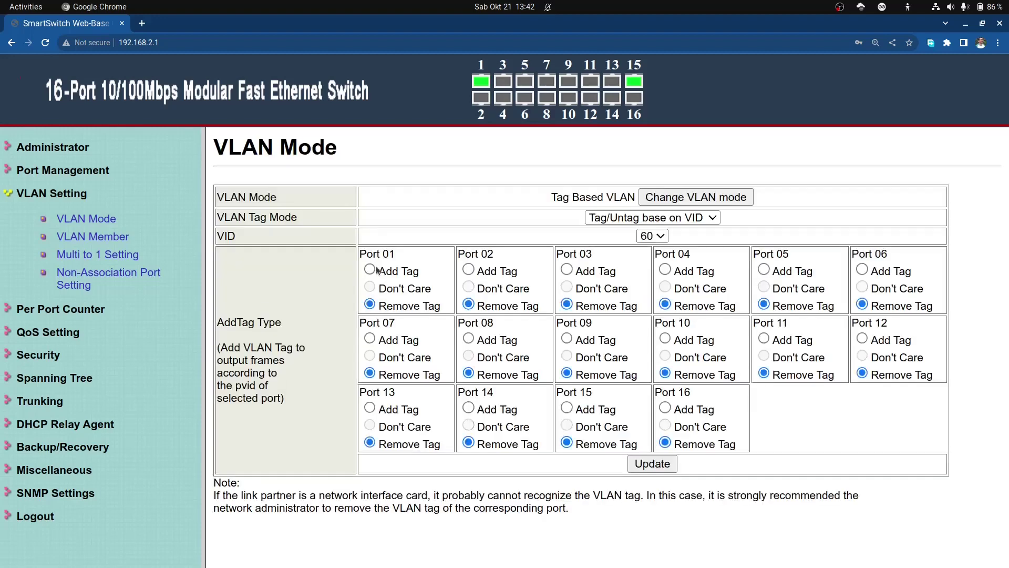
click(369, 269)
click(467, 270)
click(659, 468)
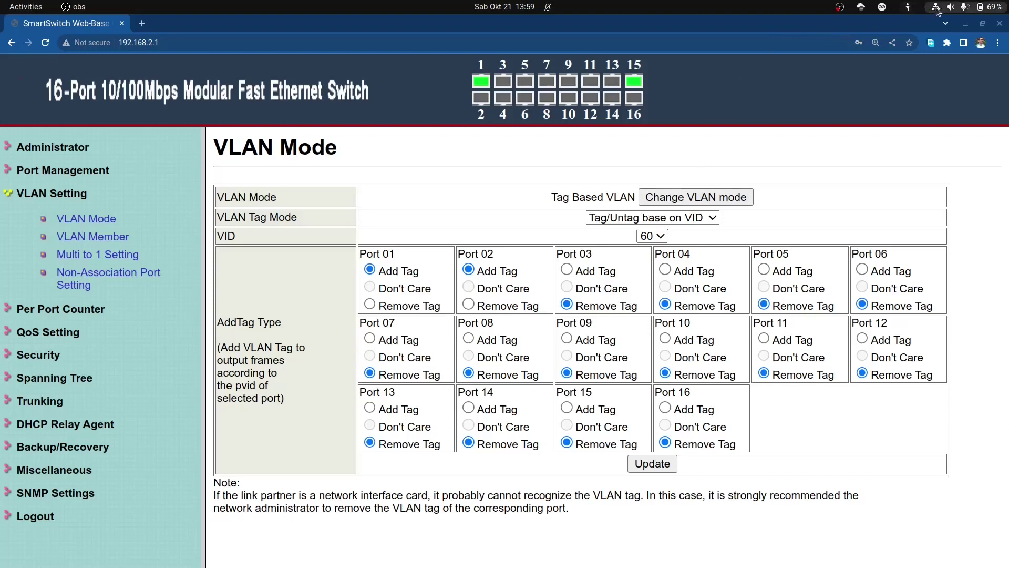
Step: Open Wired Settings from the system menu and switch the wired connection off
click(937, 7)
click(926, 92)
click(925, 131)
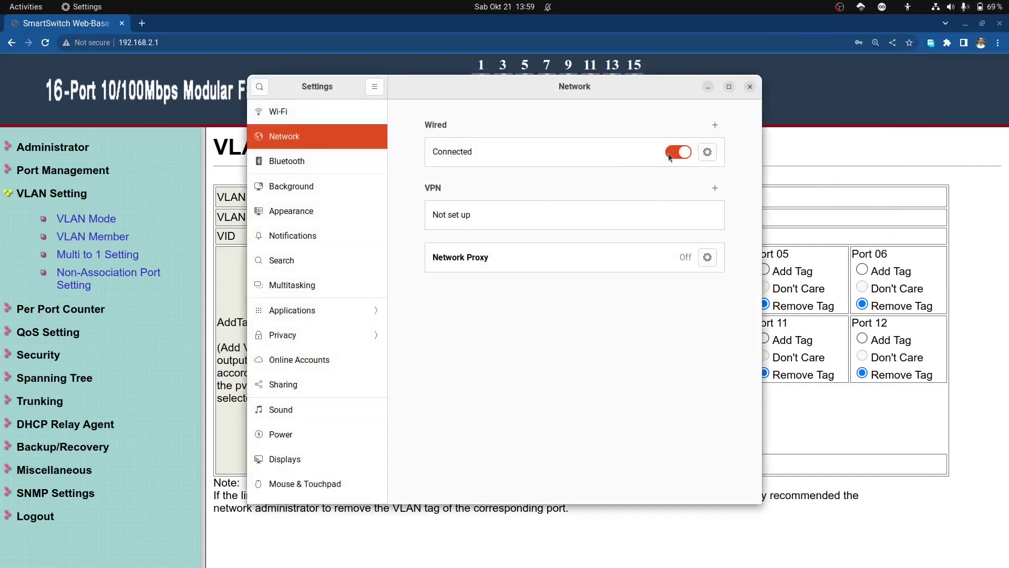
click(674, 154)
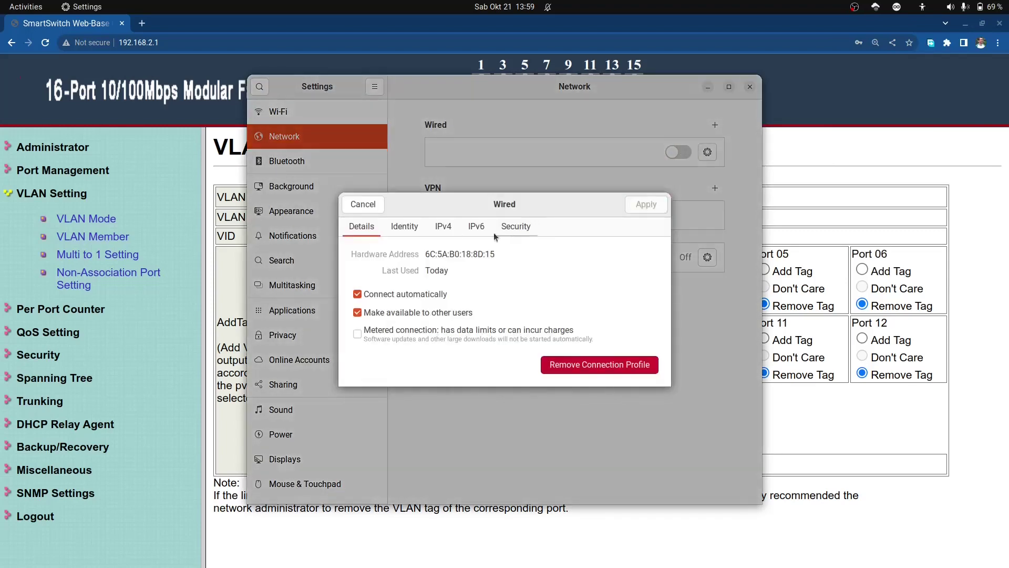
Step: Set the wired IPv4 method to Automatic (DHCP), apply, turn Wired back on and close Settings
click(444, 226)
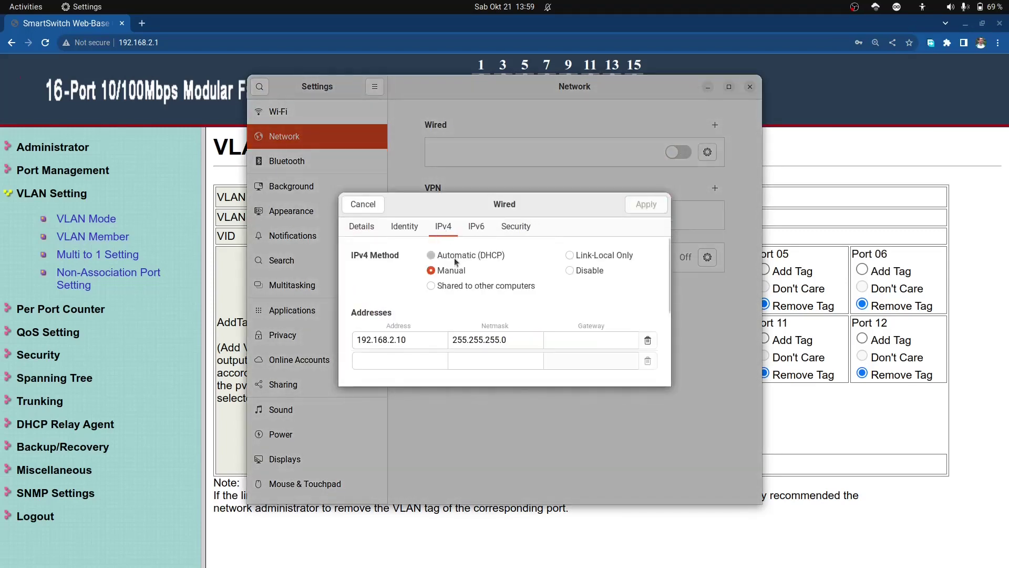
click(431, 255)
click(652, 211)
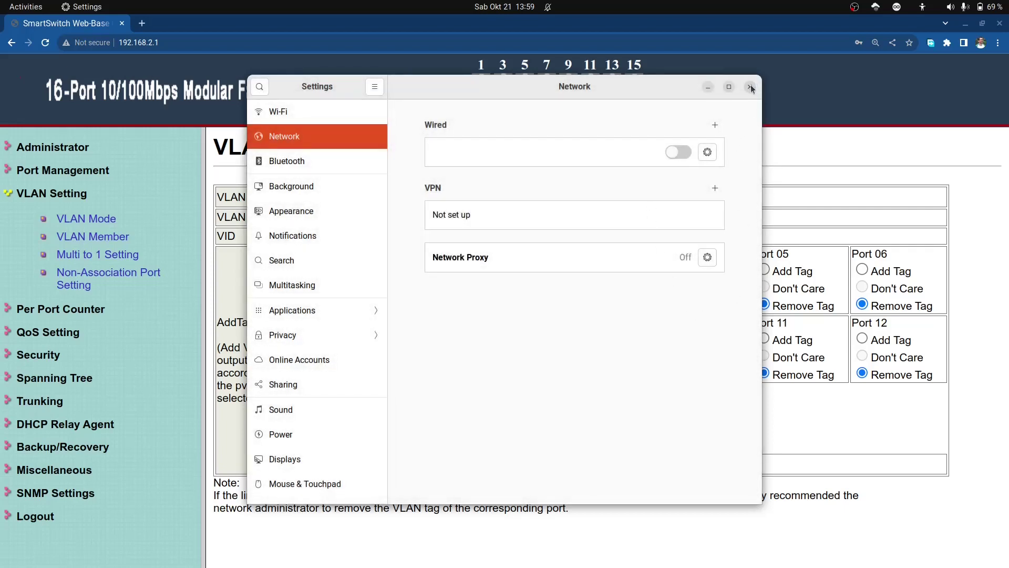
click(682, 154)
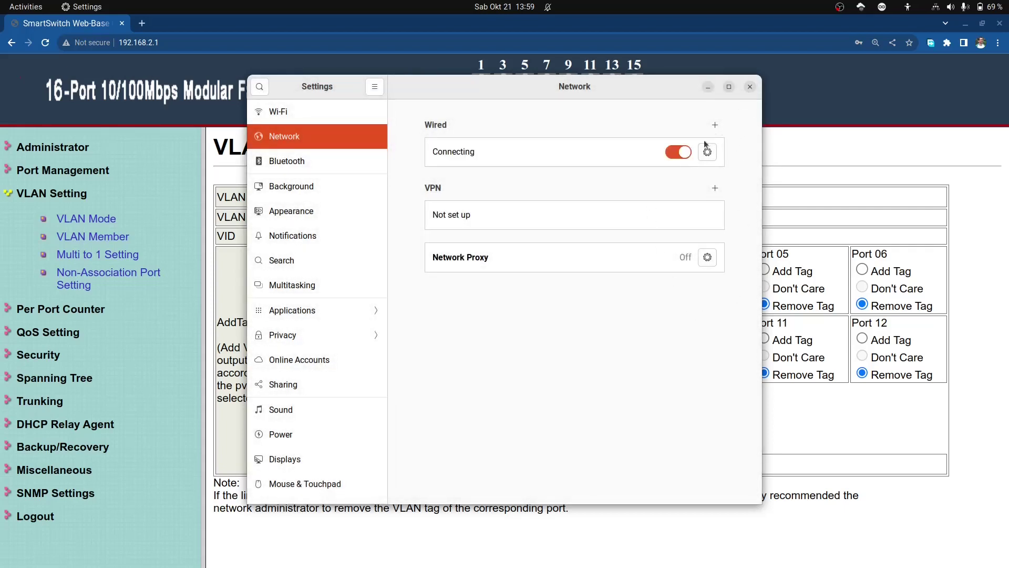
click(750, 87)
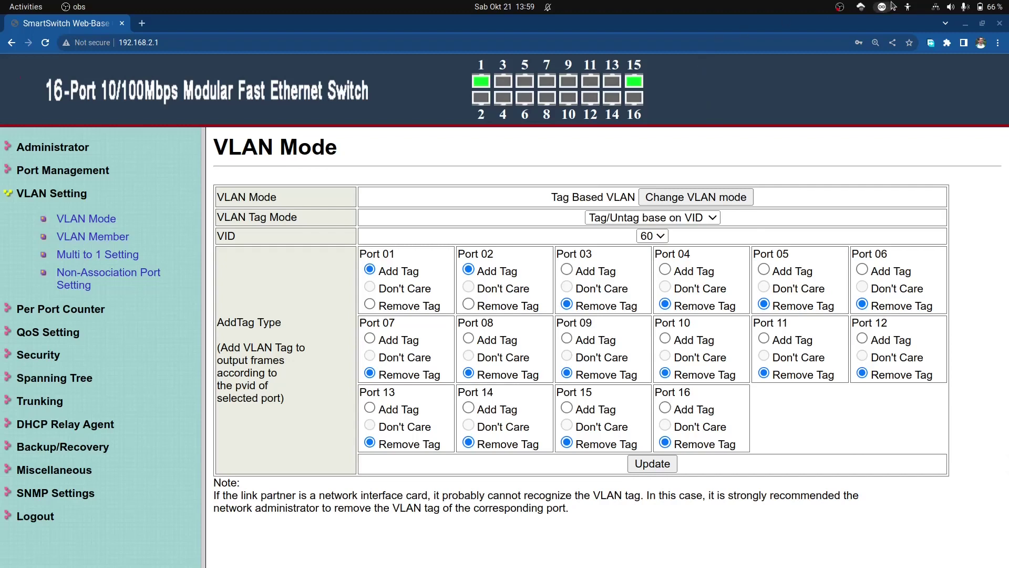
Step: Open the wired connection's details to check its DHCP-assigned IPv4 address 192.168.135.158
click(932, 9)
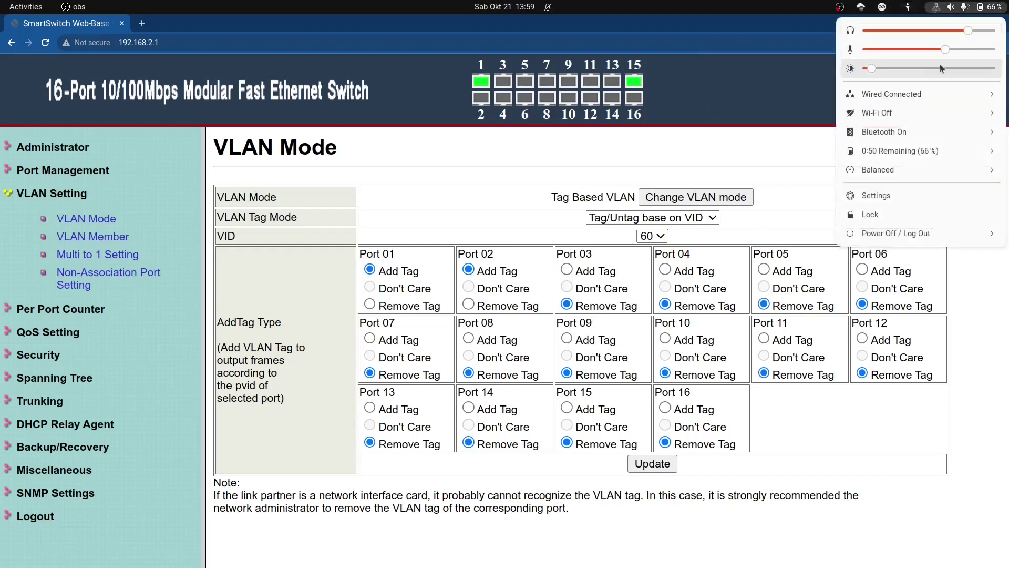
click(937, 96)
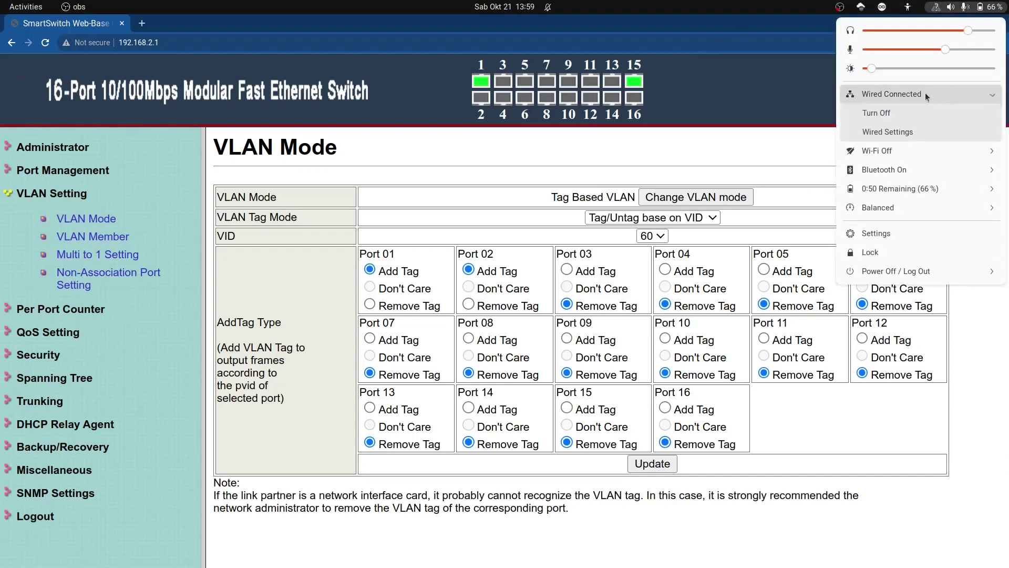
click(919, 131)
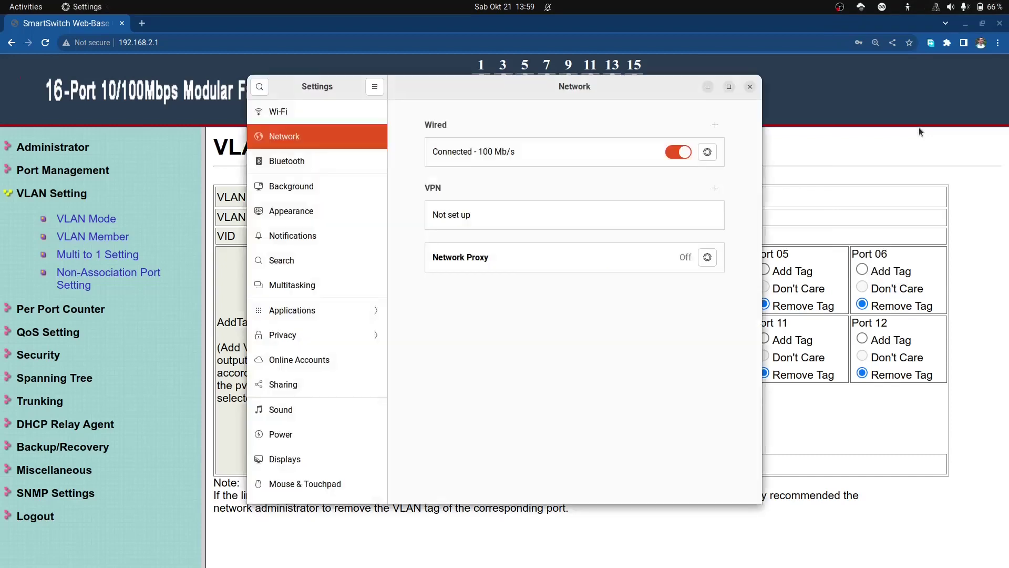
click(707, 153)
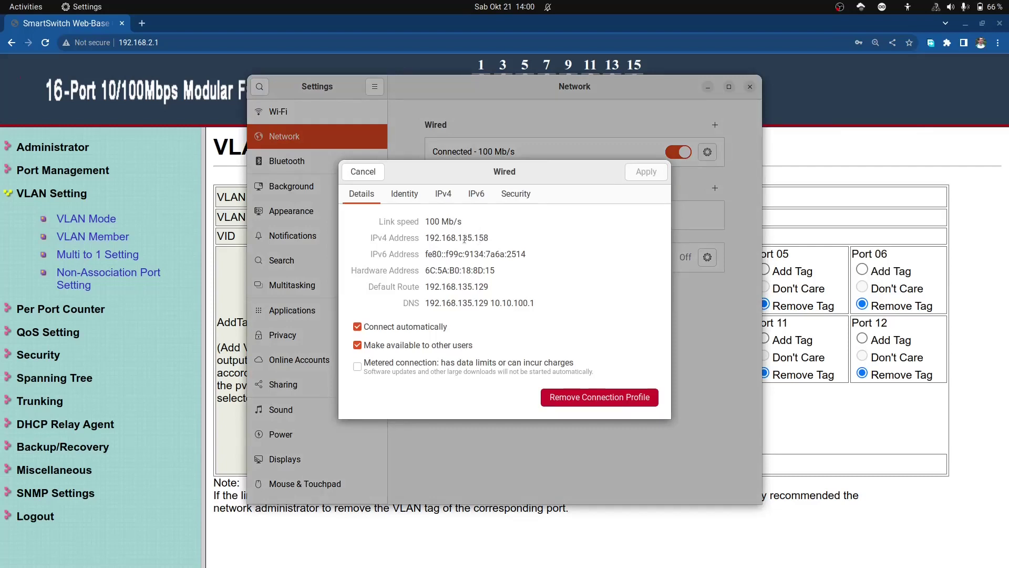
click(495, 237)
click(364, 172)
Step: Cycle the wired link off and on twice so its details show IPv4 192.168.135.66
click(678, 152)
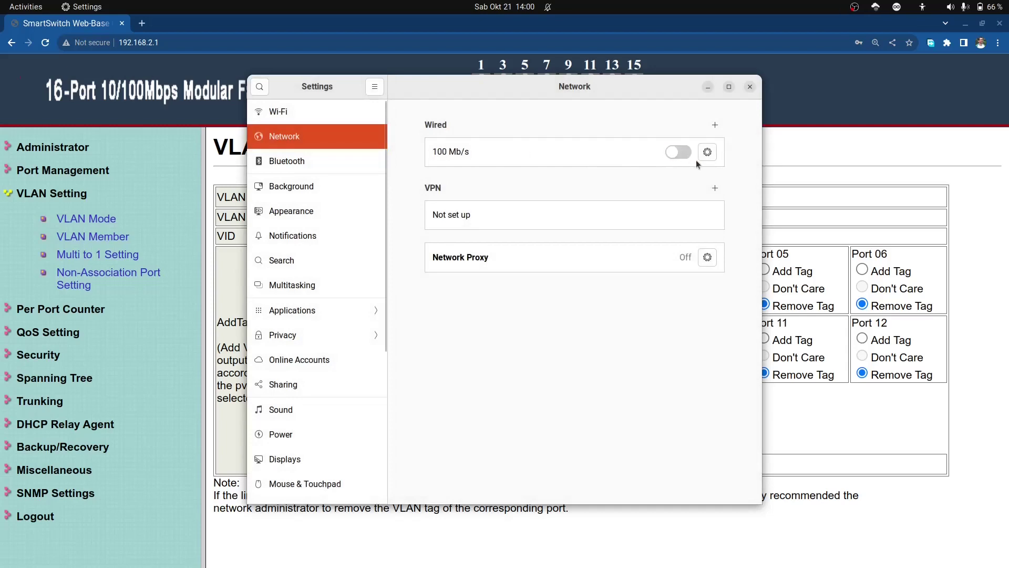
click(687, 152)
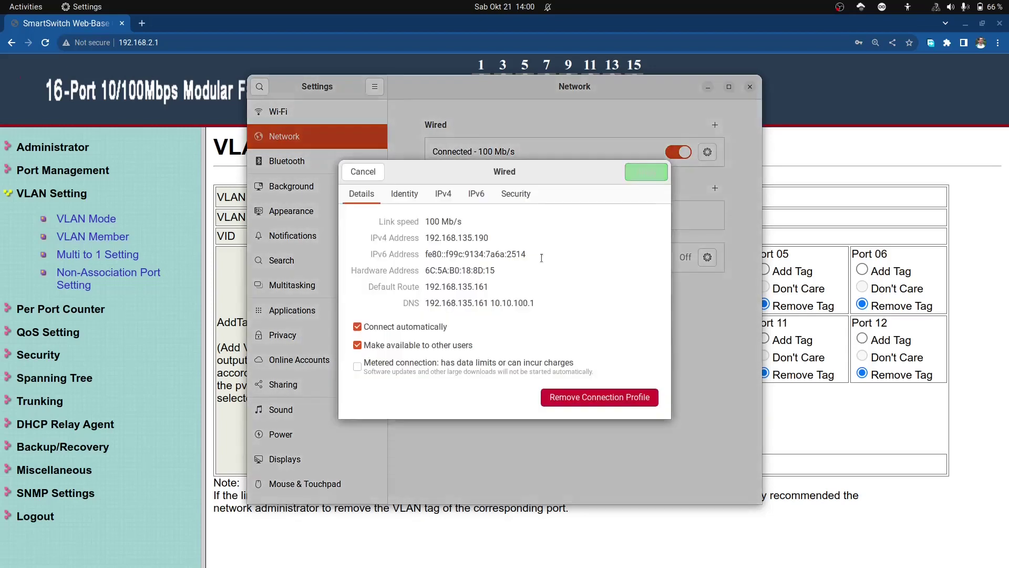
click(365, 173)
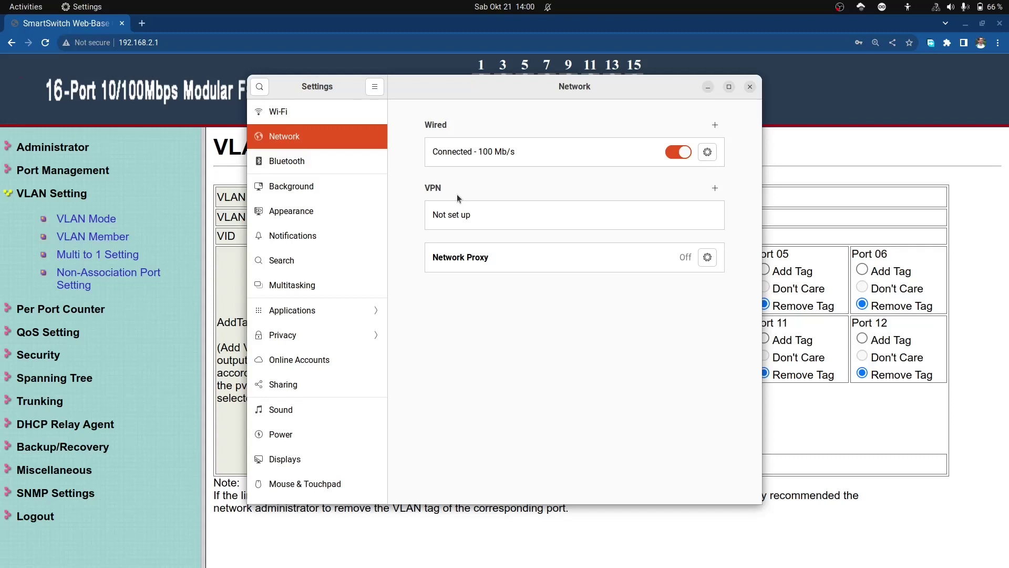
click(673, 156)
click(683, 151)
click(707, 152)
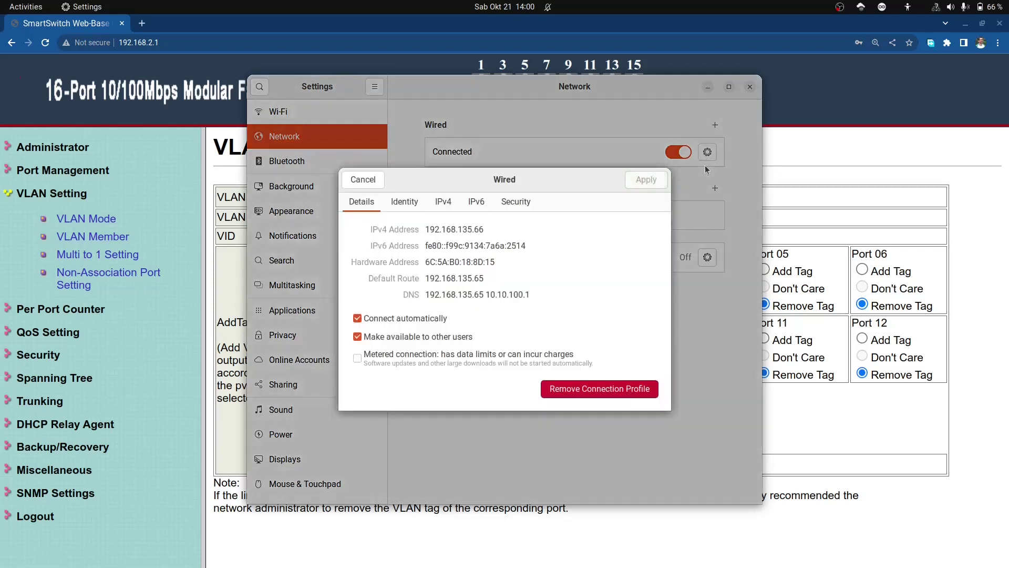